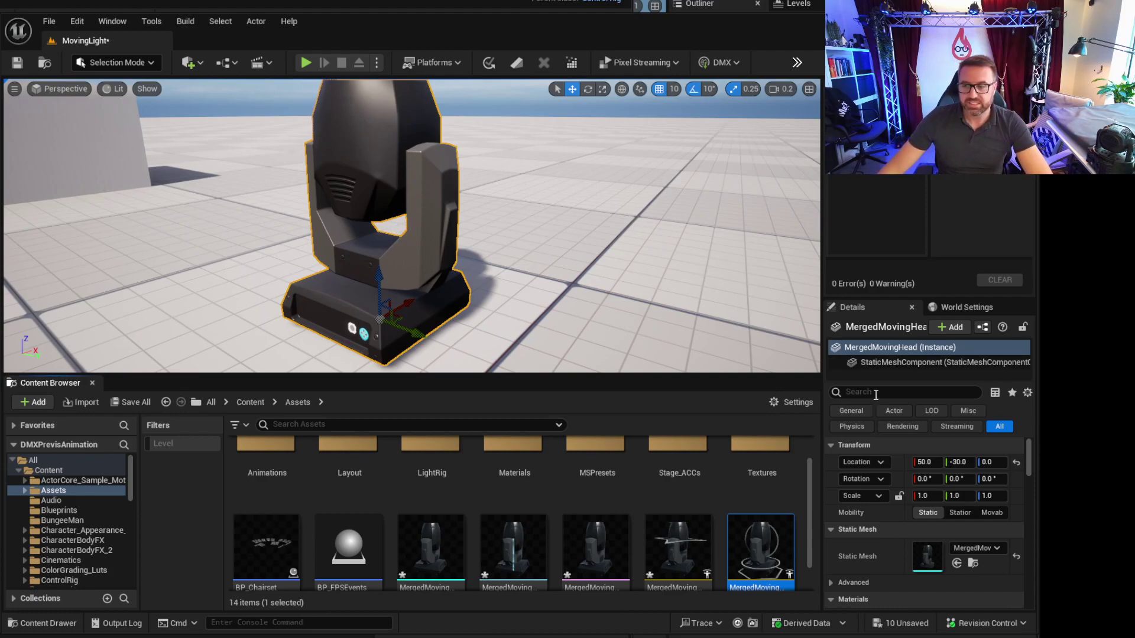
mouse_move(561, 230)
right_down()
mouse_move(562, 198)
mouse_move(554, 229)
right_up()
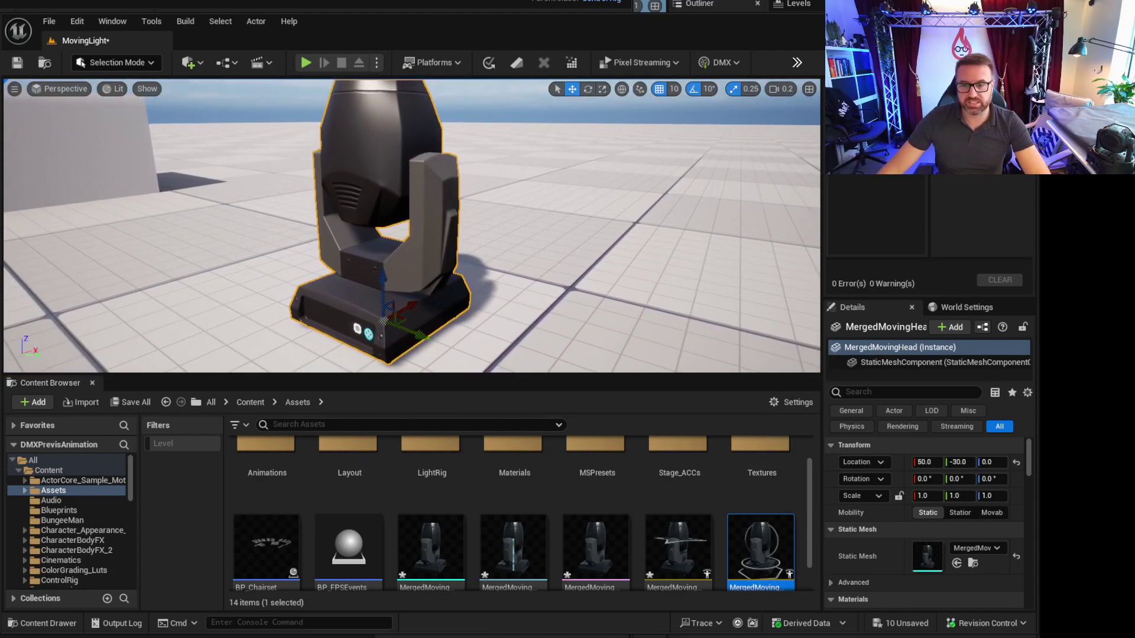
right_drag(326, 198, 319, 175)
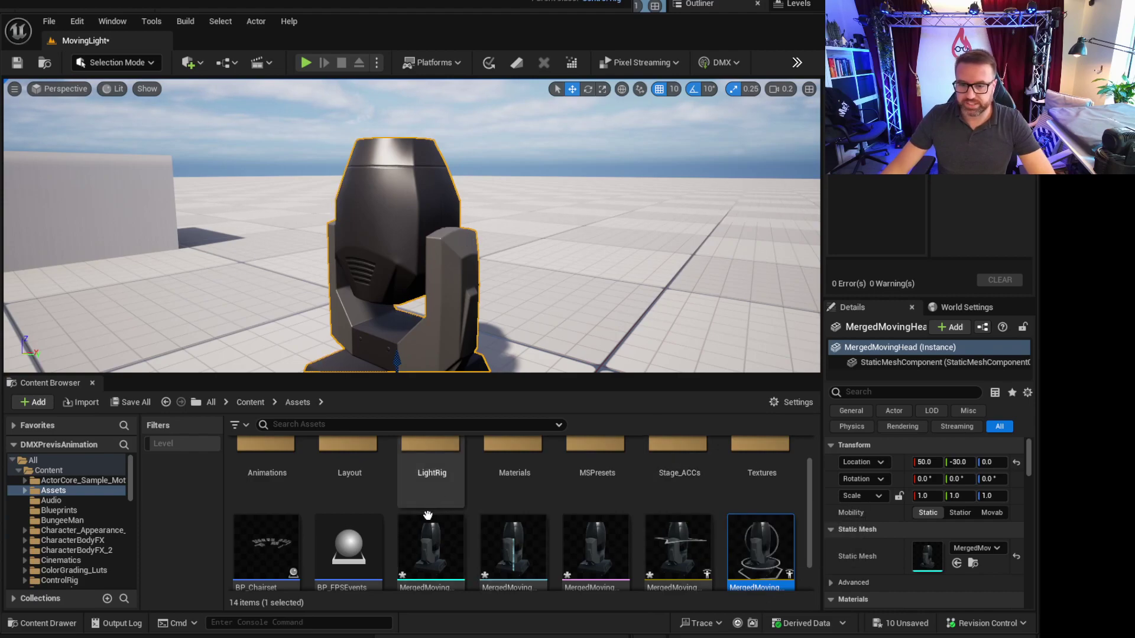
mouse_move(462, 244)
right_down()
mouse_move(458, 272)
mouse_move(460, 262)
right_up()
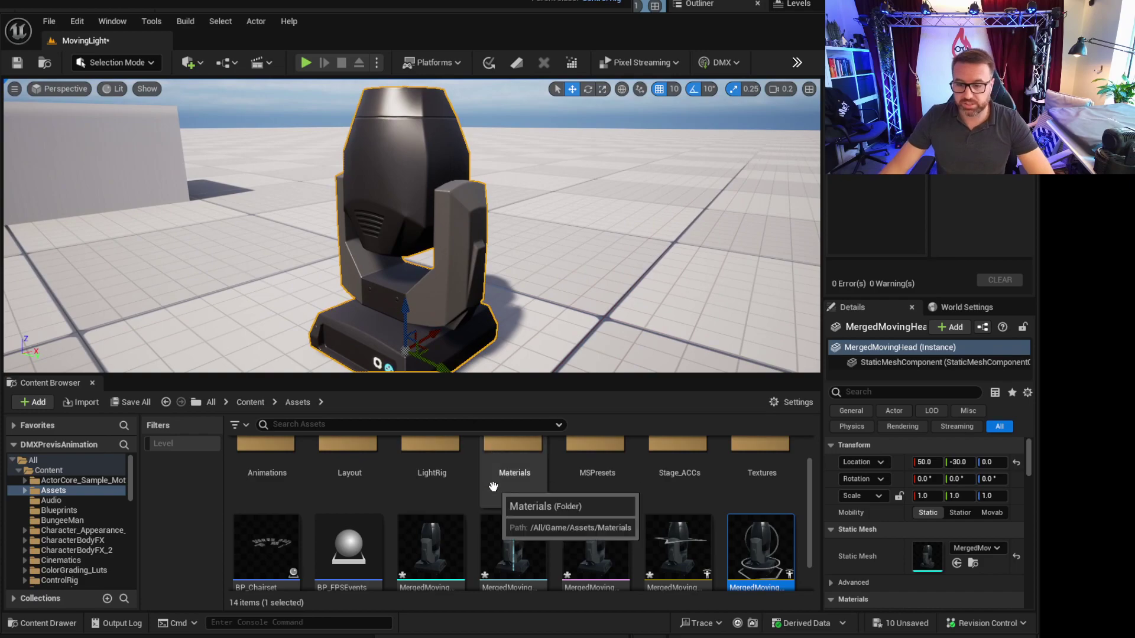
scroll(597, 508, up, 1)
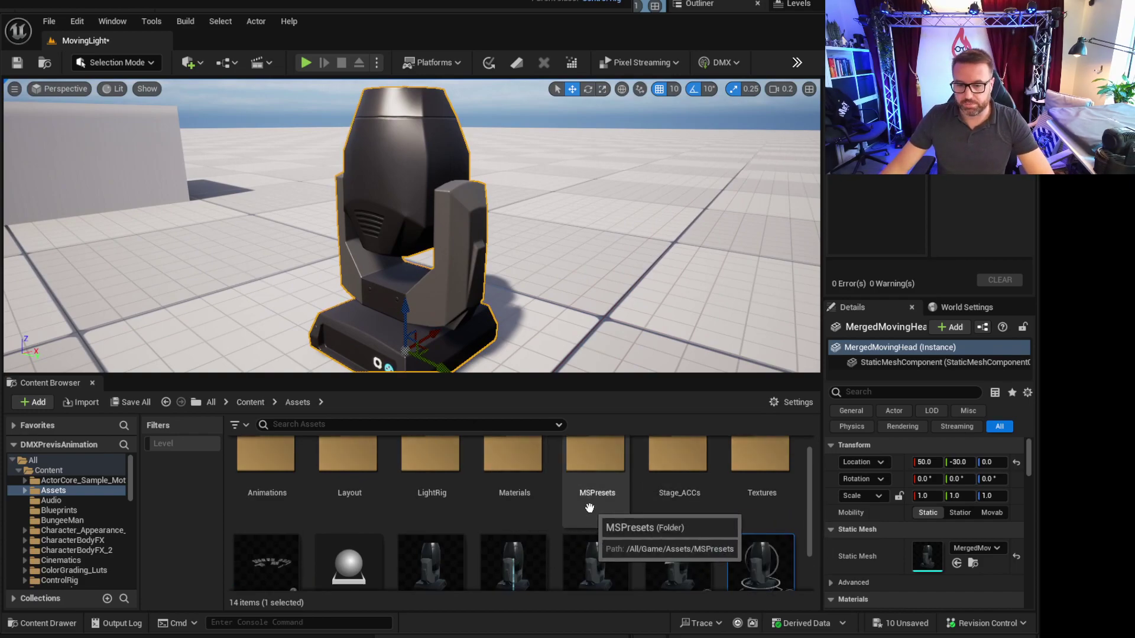
scroll(427, 549, down, 2)
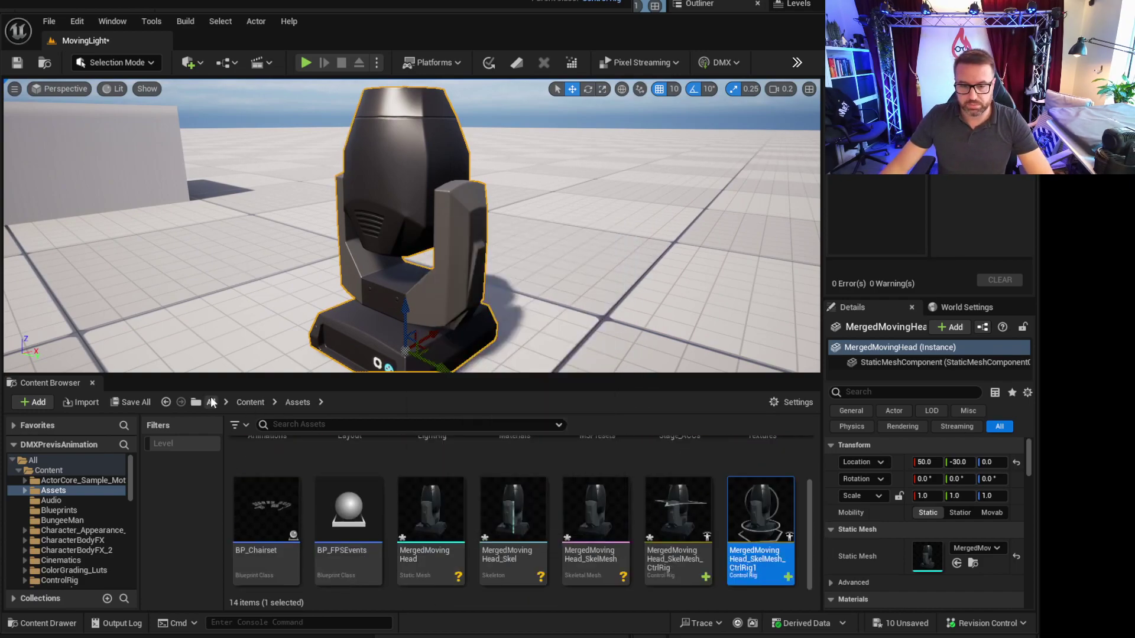
Open the Robot_Head folder under Content, ModularConcertStage, Meshes, Lamps_Parts
click(250, 402)
scroll(414, 496, down, 5)
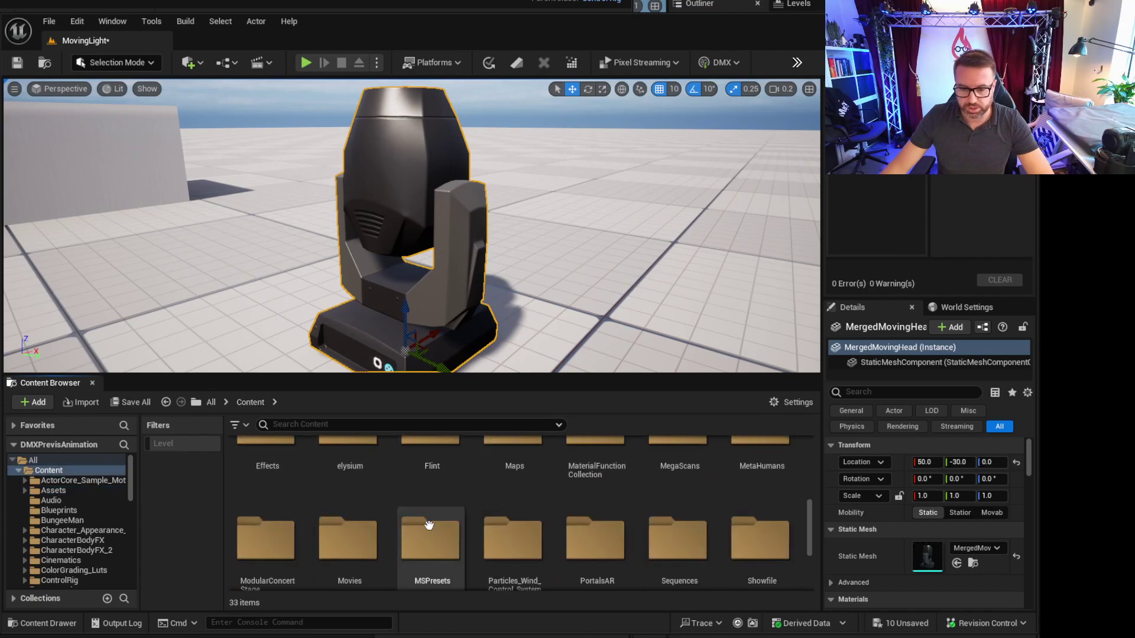
click(253, 457)
double_click(253, 457)
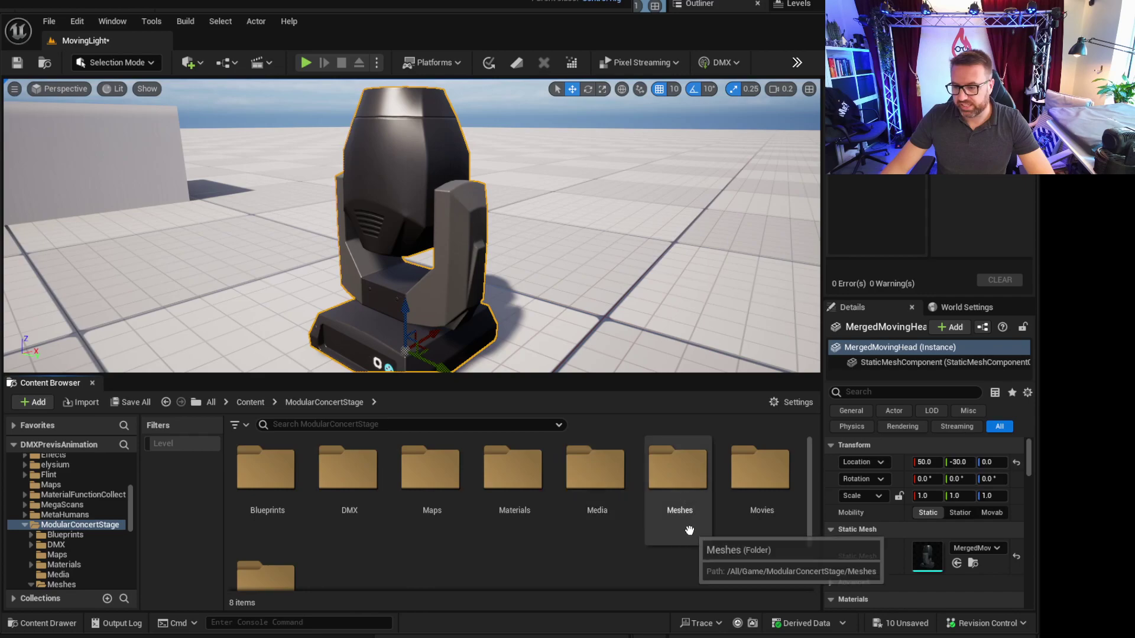
double_click(674, 464)
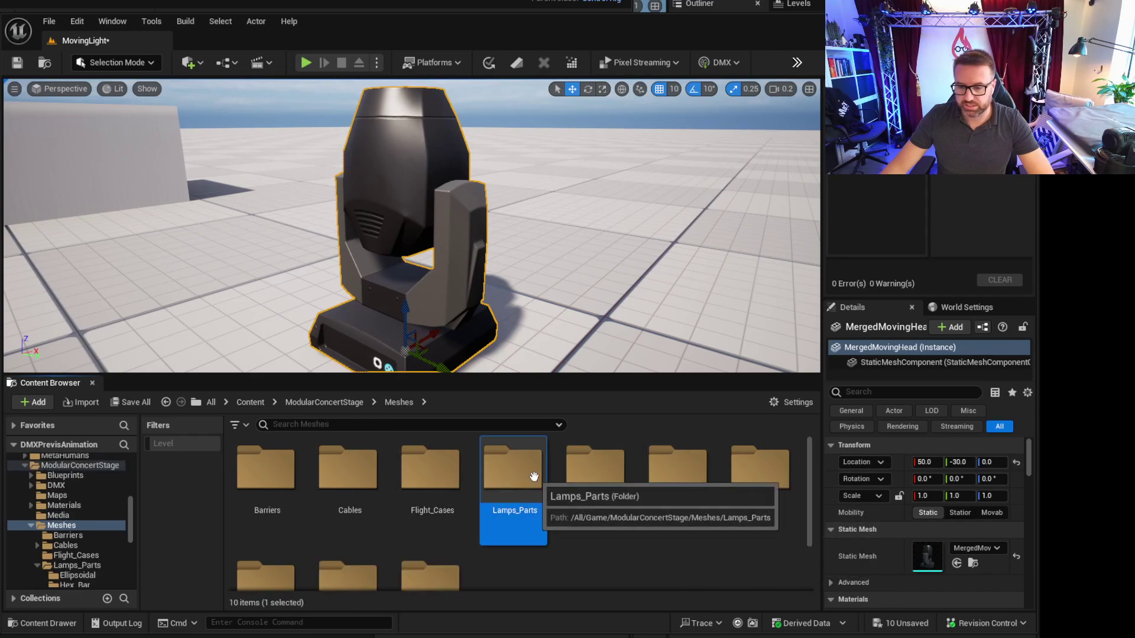
double_click(509, 467)
double_click(478, 486)
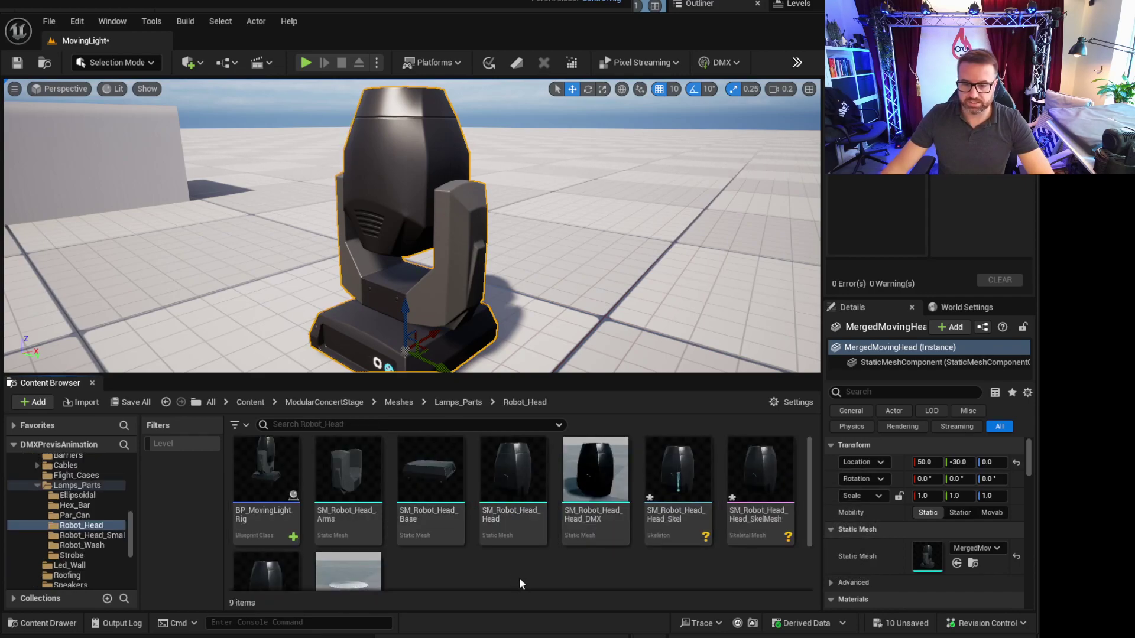
Place the SM_Robot_Head_Arms, SM_Robot_Head_Base and SM_Robot_Head_Head meshes together on the floor beside the merged moving head
click(446, 478)
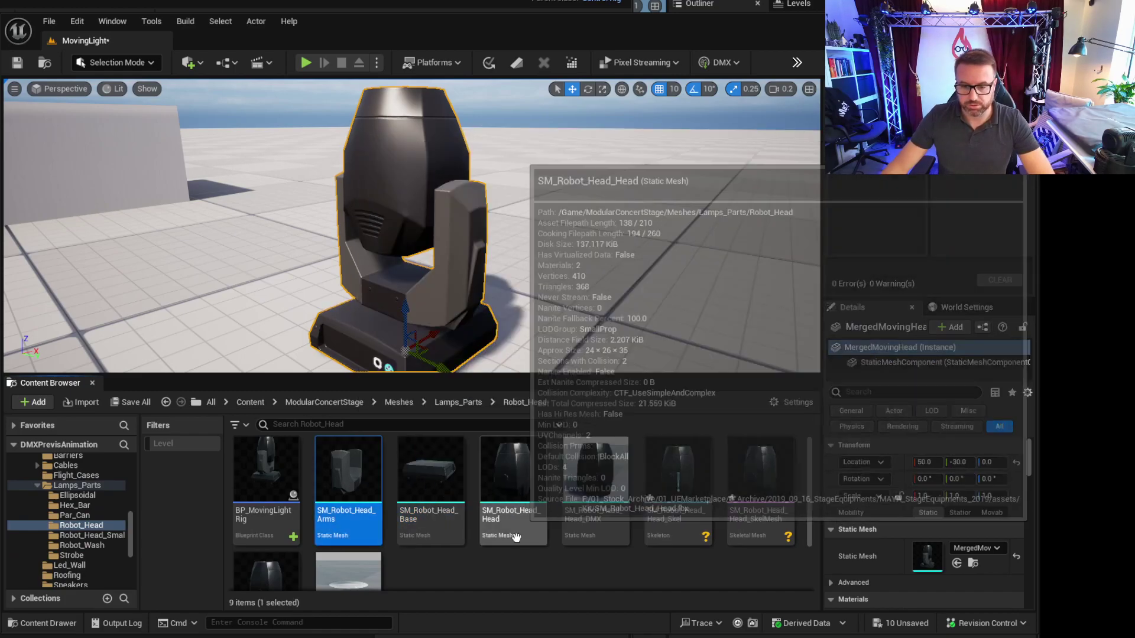
click(316, 519)
mouse_move(270, 478)
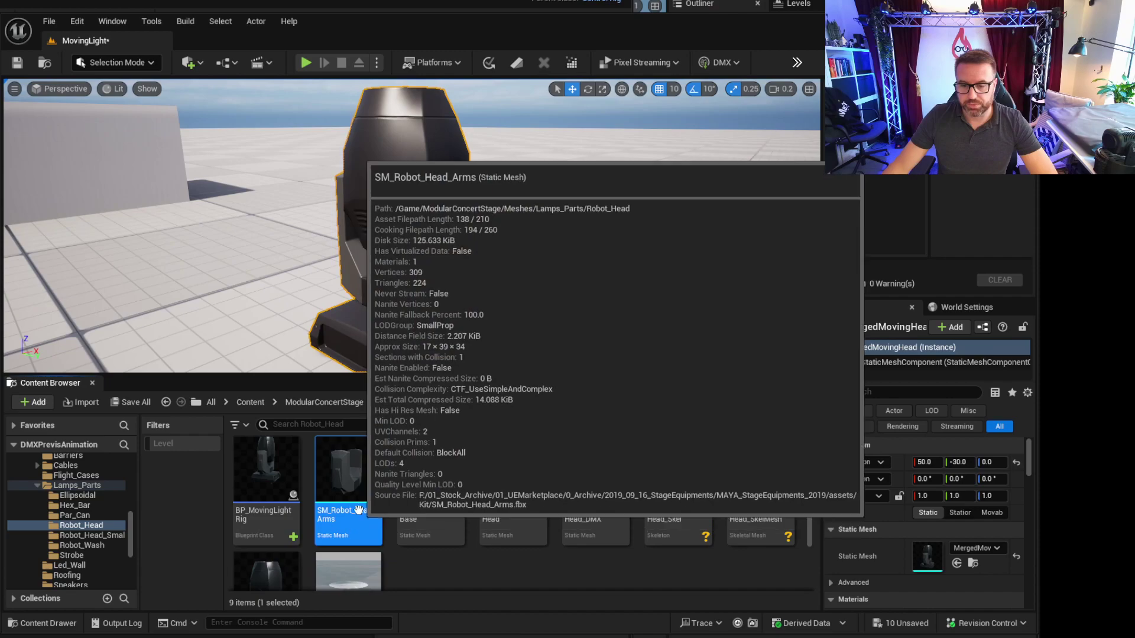
shift+click(493, 471)
drag(494, 471, 588, 305)
click(578, 326)
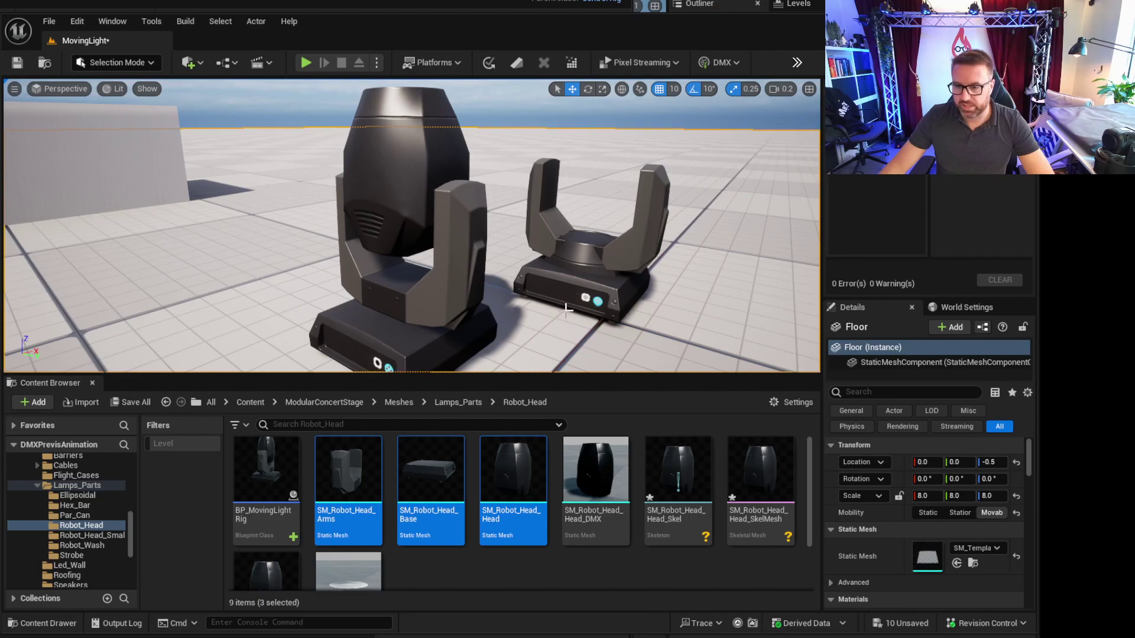
Raise the SM_Robot_Head_Head actor to a Z location of 40 so it sits between the arms
click(857, 87)
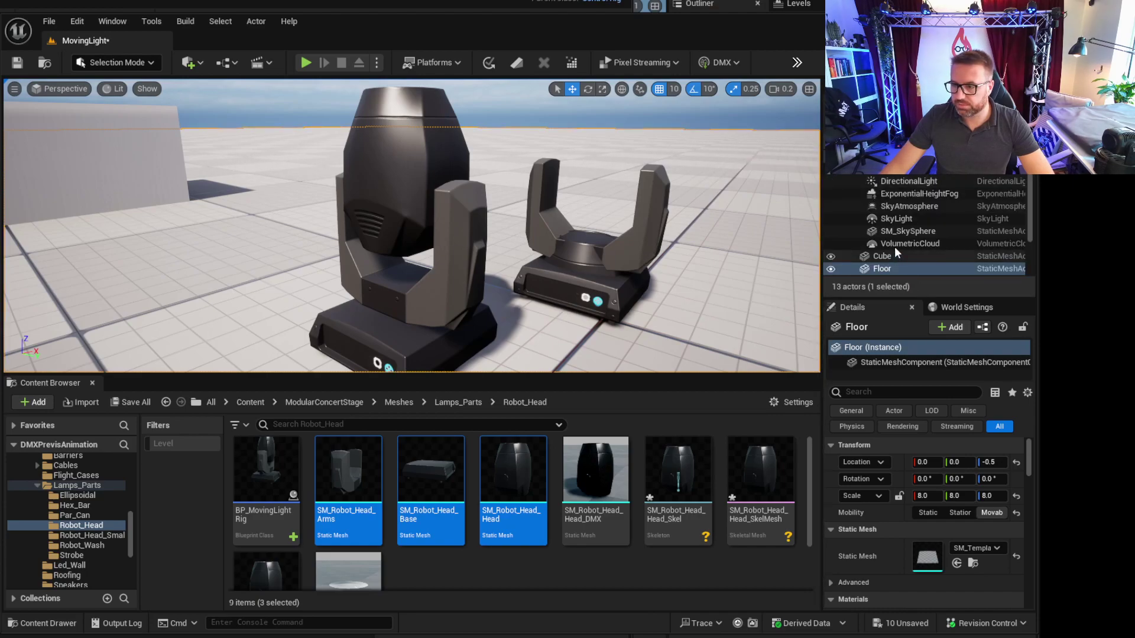
scroll(895, 250, down, 3)
click(627, 252)
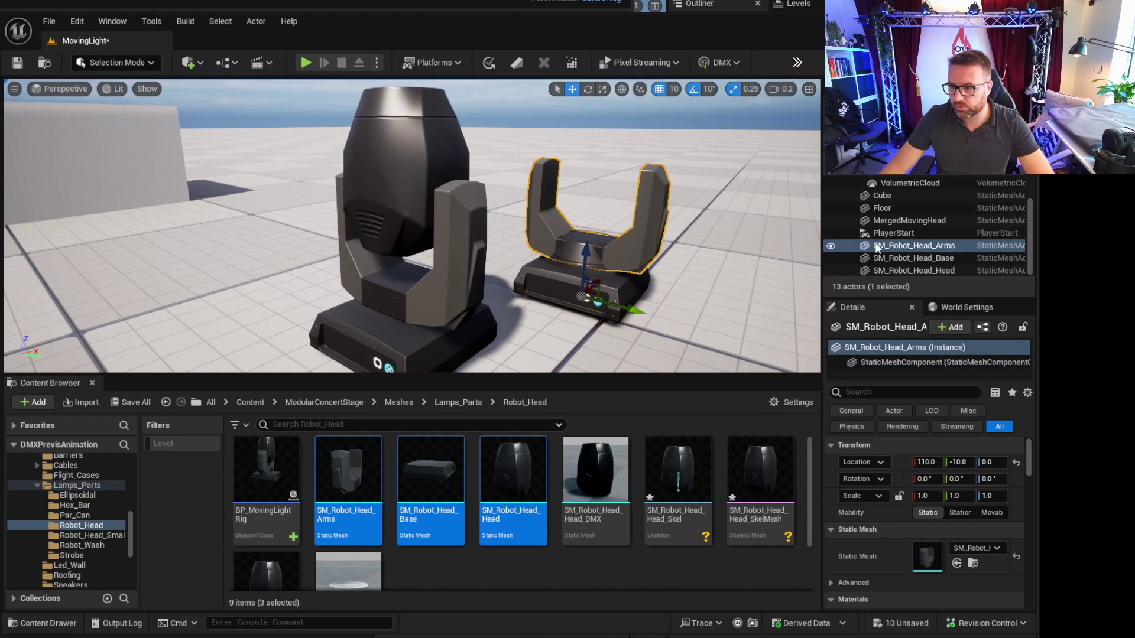
click(900, 260)
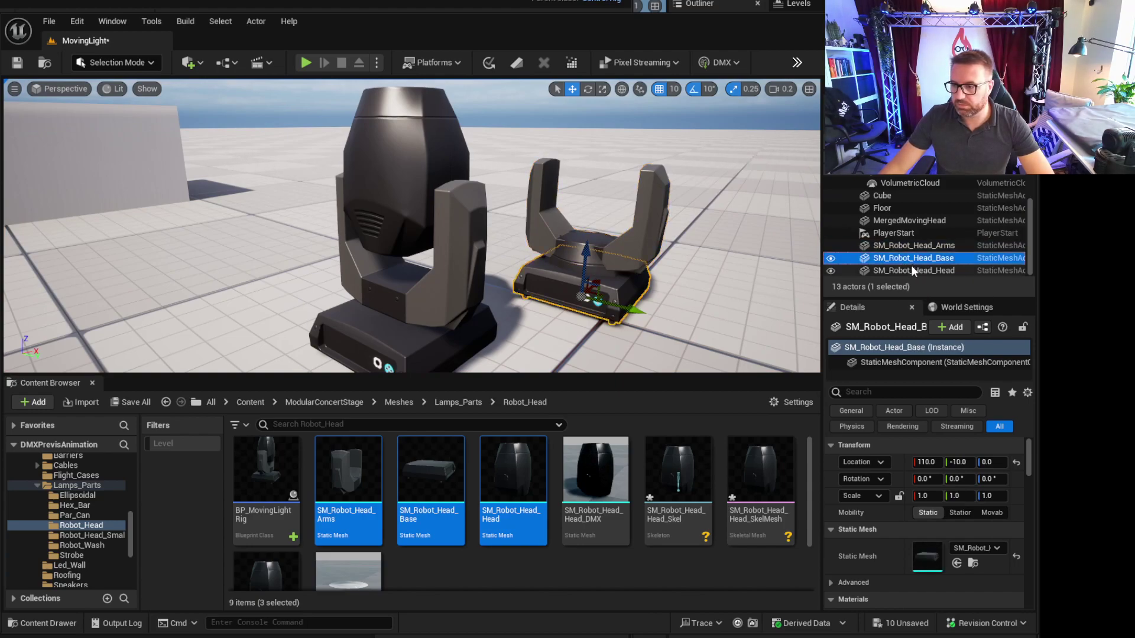
click(596, 261)
drag(584, 259, 598, 137)
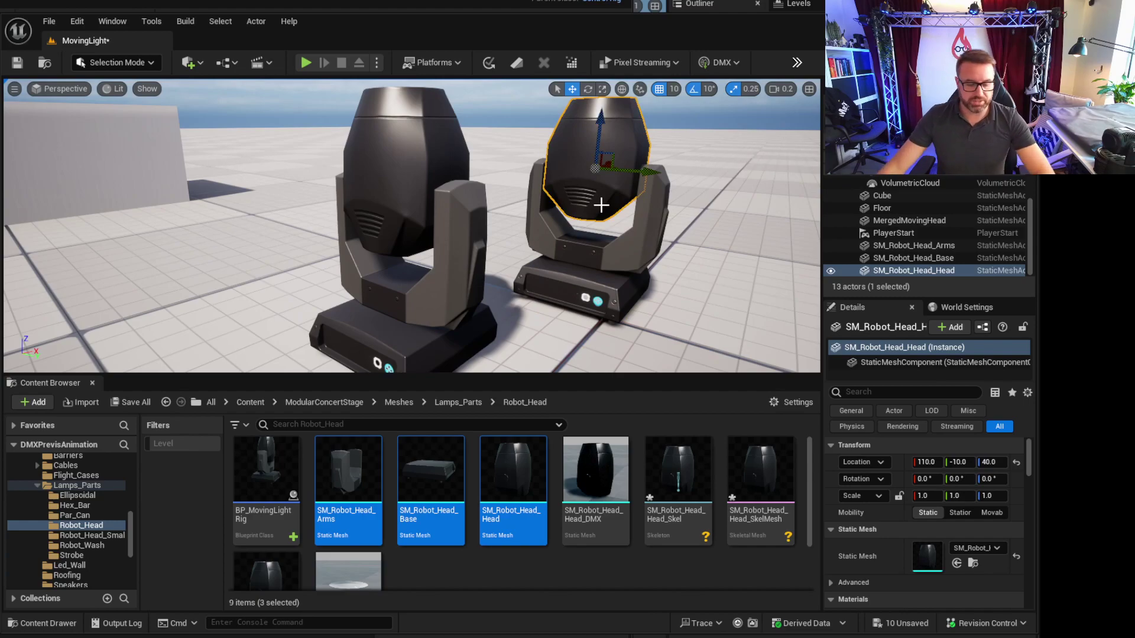
Start merging the separate head, arms and base actors into one mesh, and cancel at the Create Merged Actor dialog
ctrl+click(648, 210)
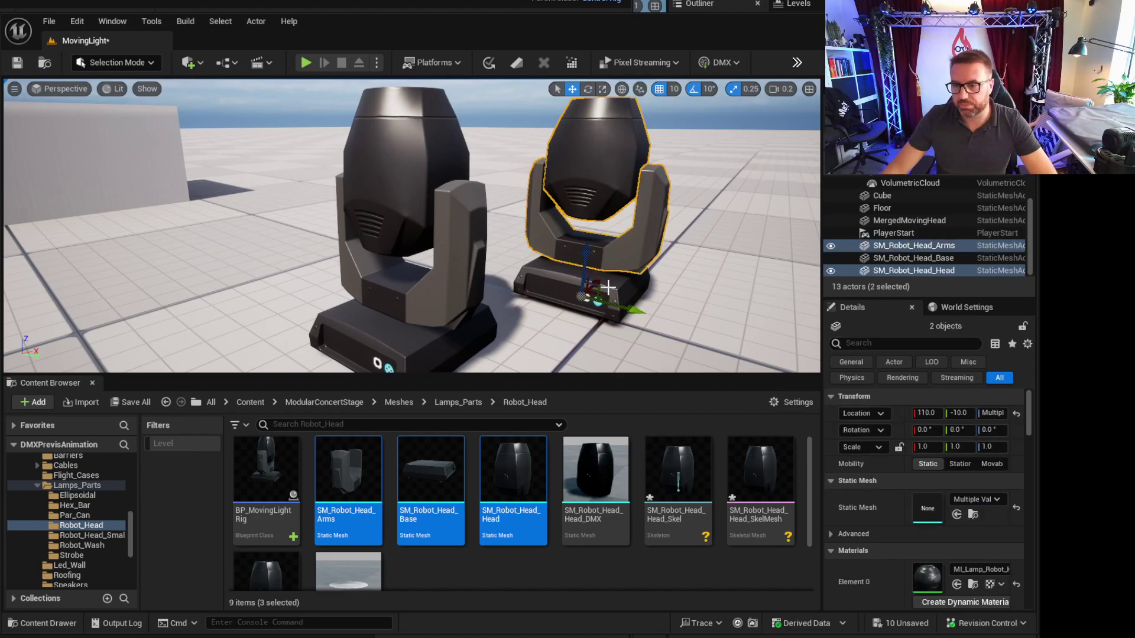
ctrl+click(552, 275)
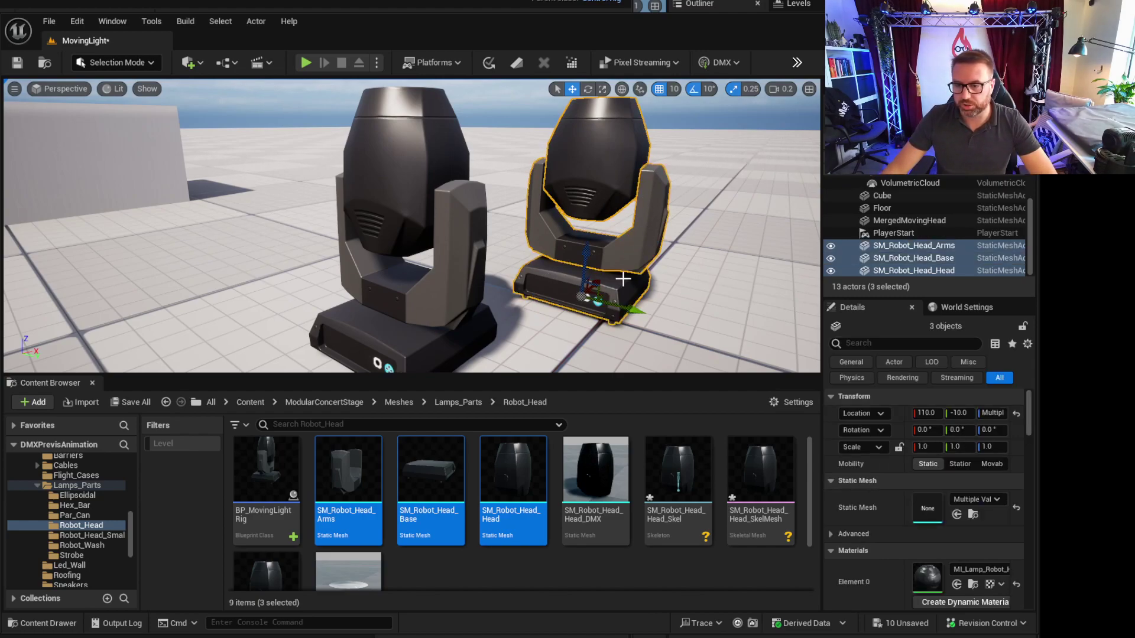
click(256, 21)
mouse_move(360, 382)
click(474, 385)
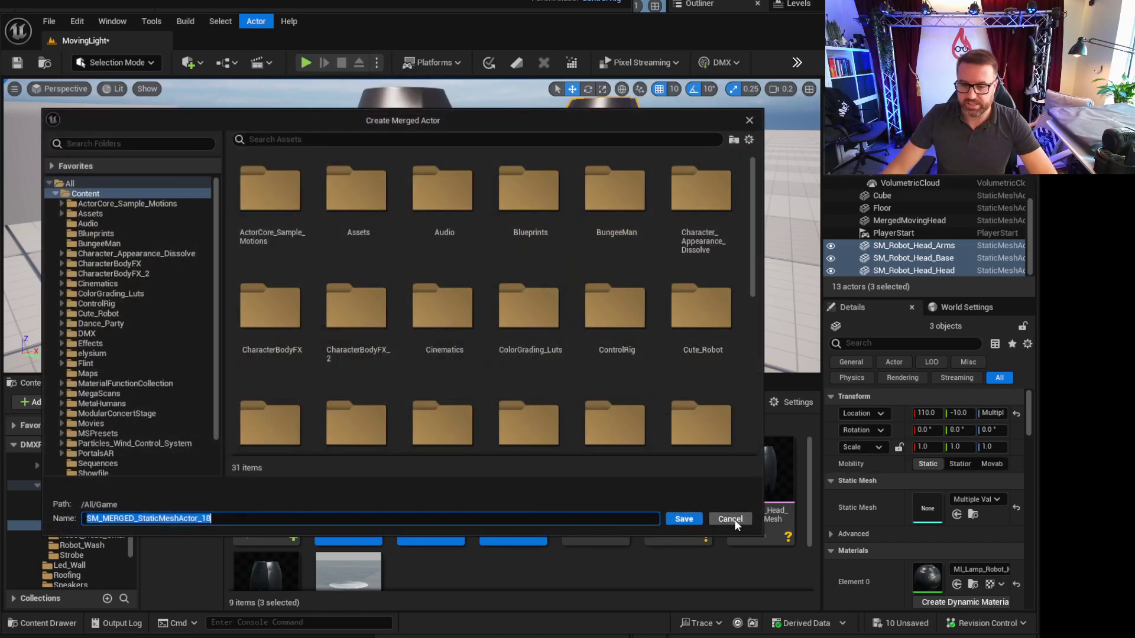
click(734, 519)
Select the MergedMovingHead actor in the level and locate its static mesh asset in the Assets folder
click(396, 176)
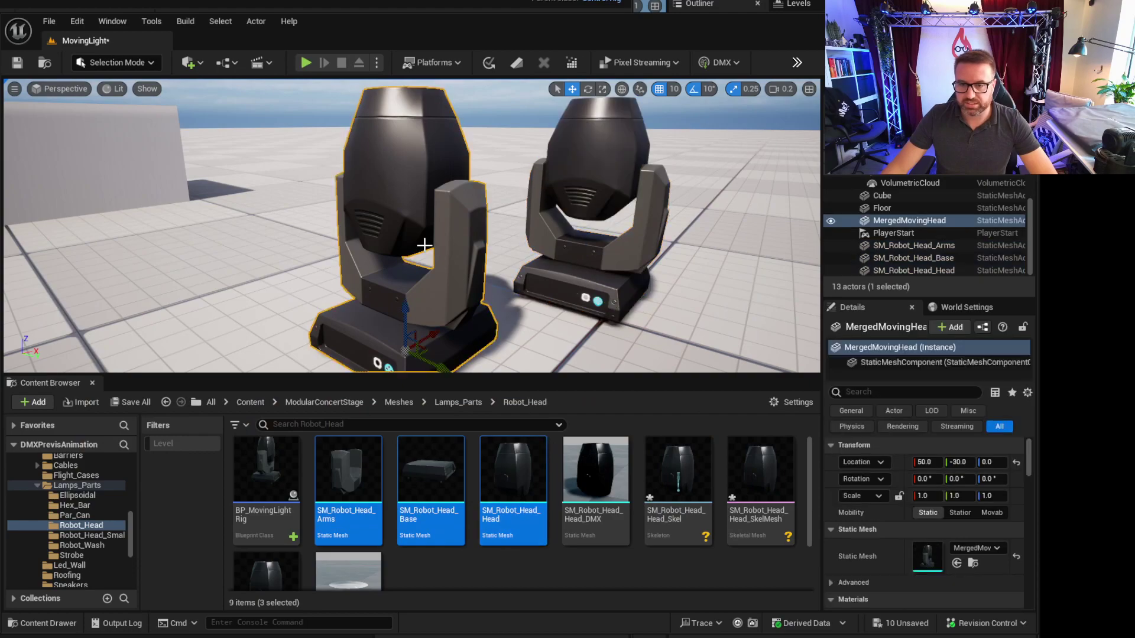
right_click(892, 222)
click(946, 247)
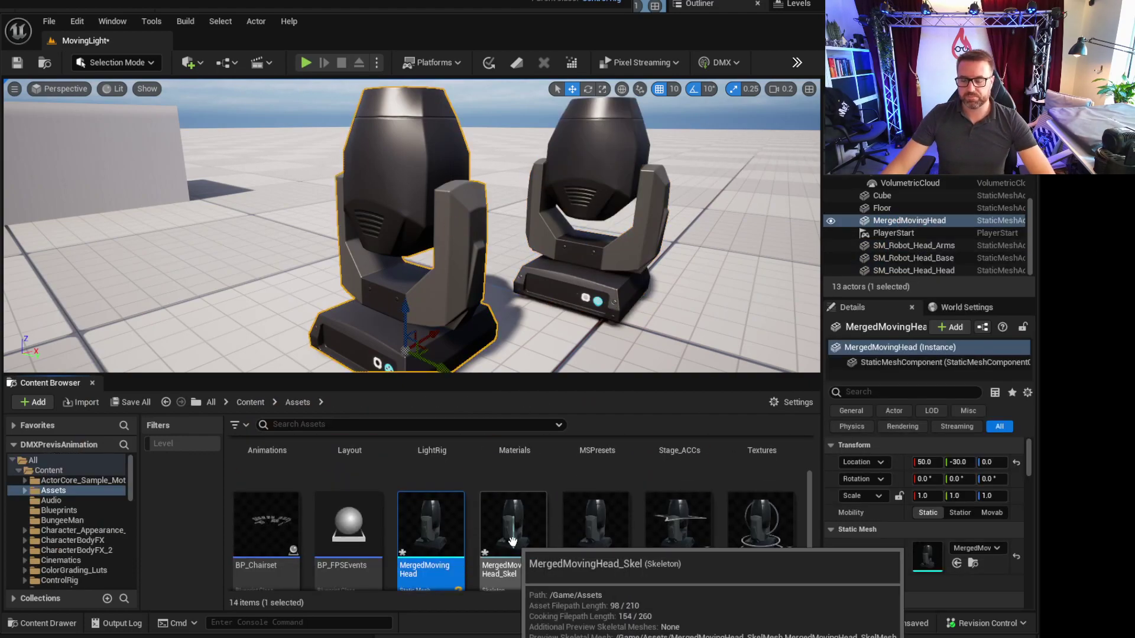
scroll(460, 586, up, 1)
scroll(422, 558, down, 2)
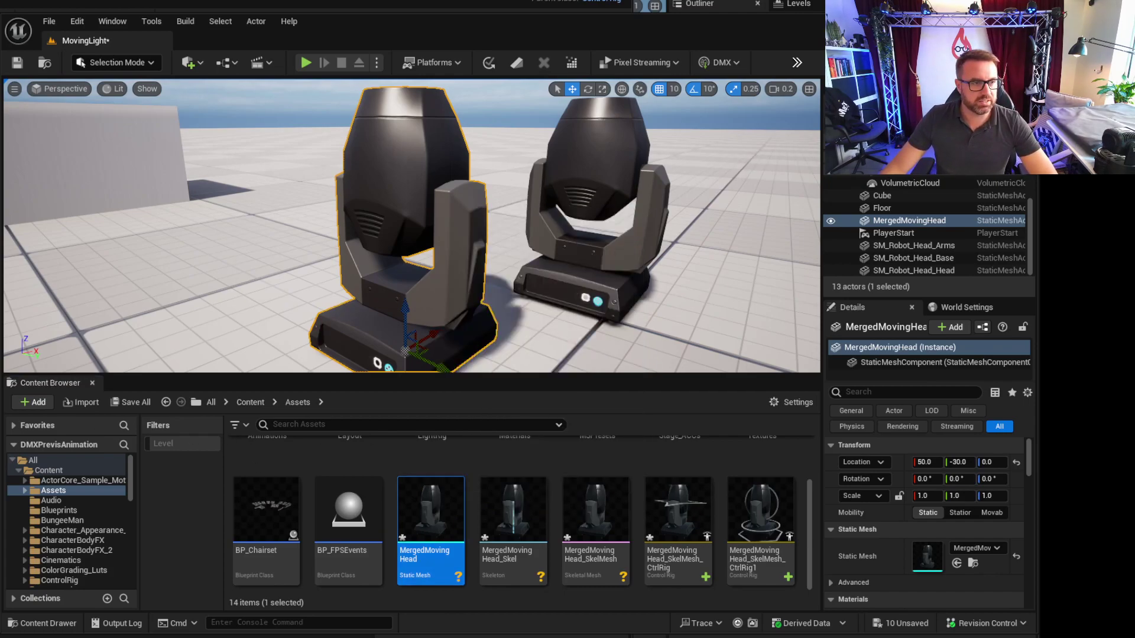
Examine the MergedMovingHead mesh from several angles in an enlarged static mesh editor window, and close the editor
drag(1034, 101, 151, 58)
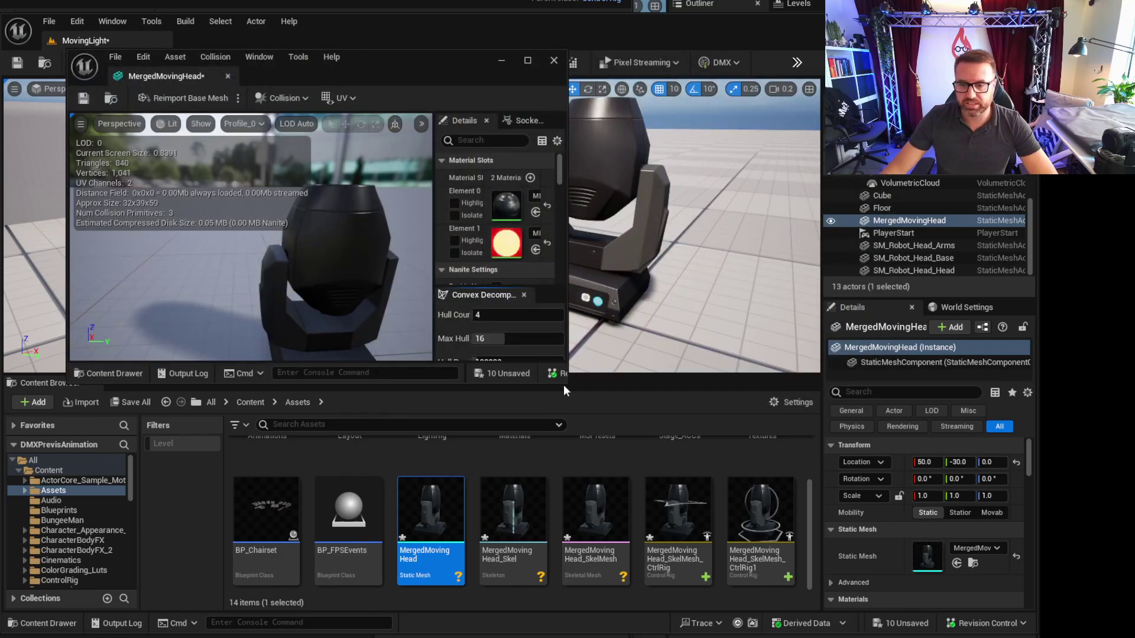
drag(568, 382, 794, 583)
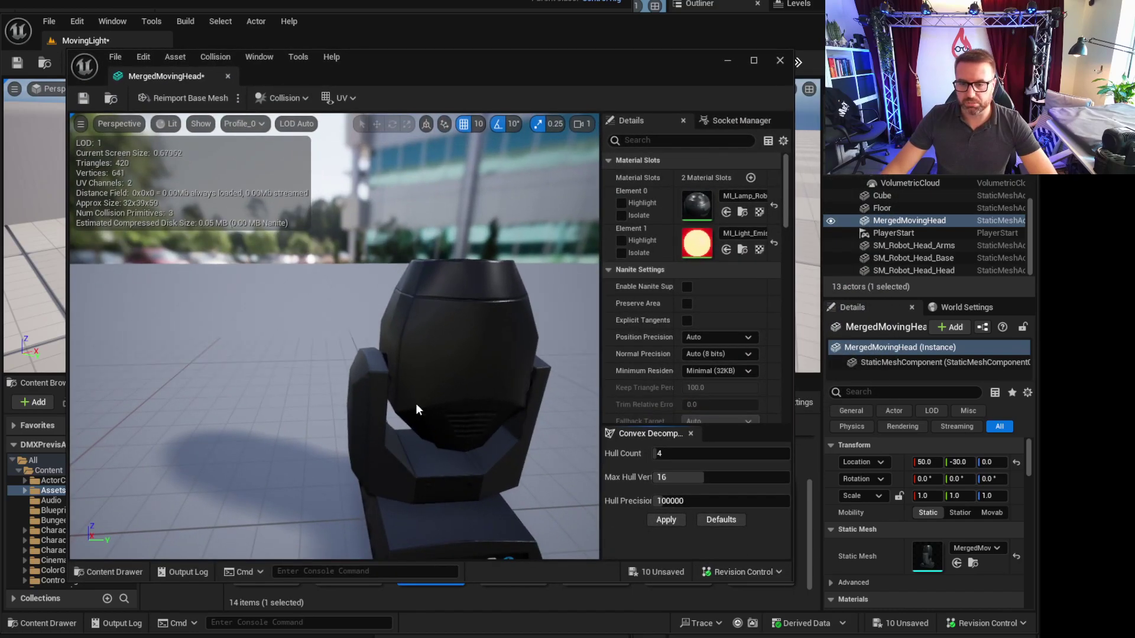
right_drag(334, 337, 473, 314)
key(s)
scroll(334, 337, down, 1)
key(w)
key(w)
scroll(402, 380, down, 2)
right_drag(402, 379, 461, 407)
click(368, 342)
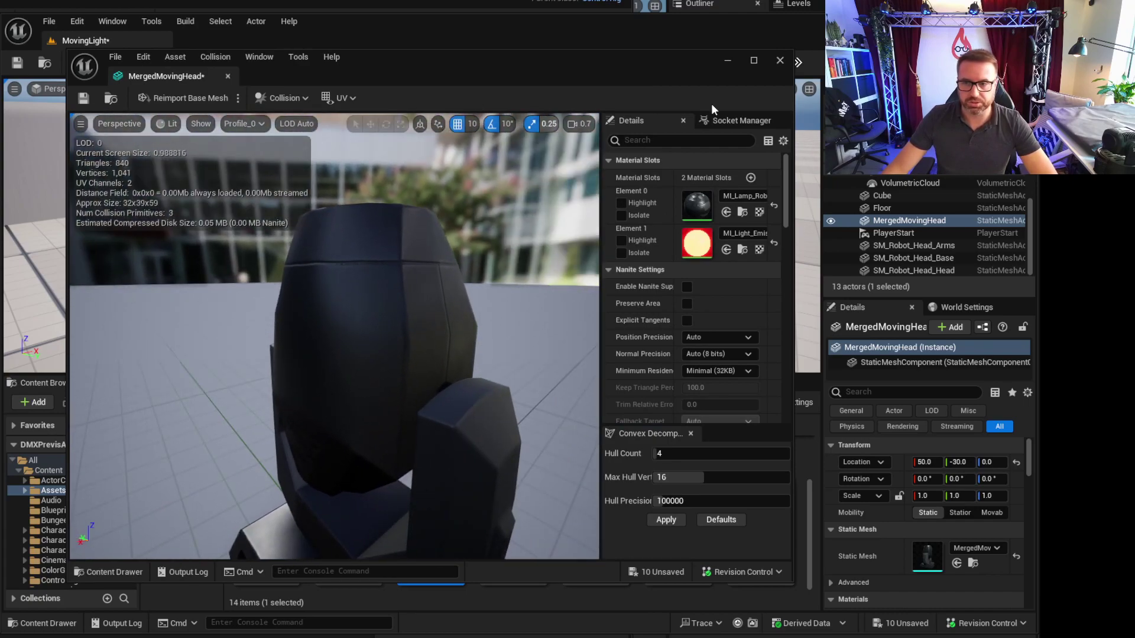
click(780, 60)
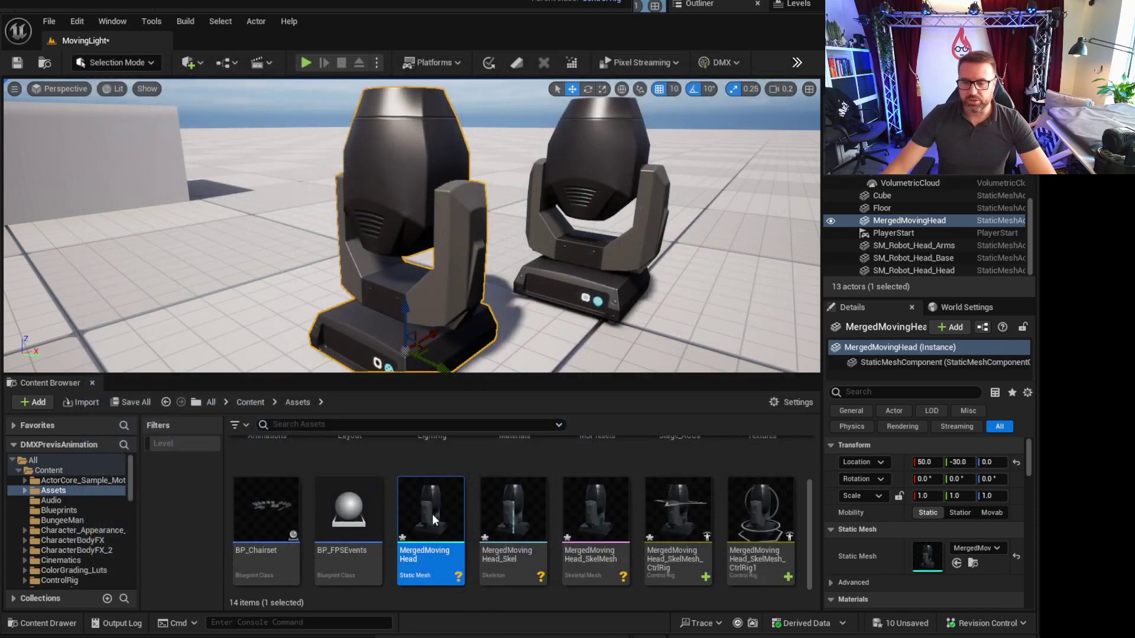
Review the MergedMovingHead asset's Convert to Skeletal Mesh option and search the plugin list for "ske" to check the Skeletal Mesh Editing Tools
mouse_move(425, 509)
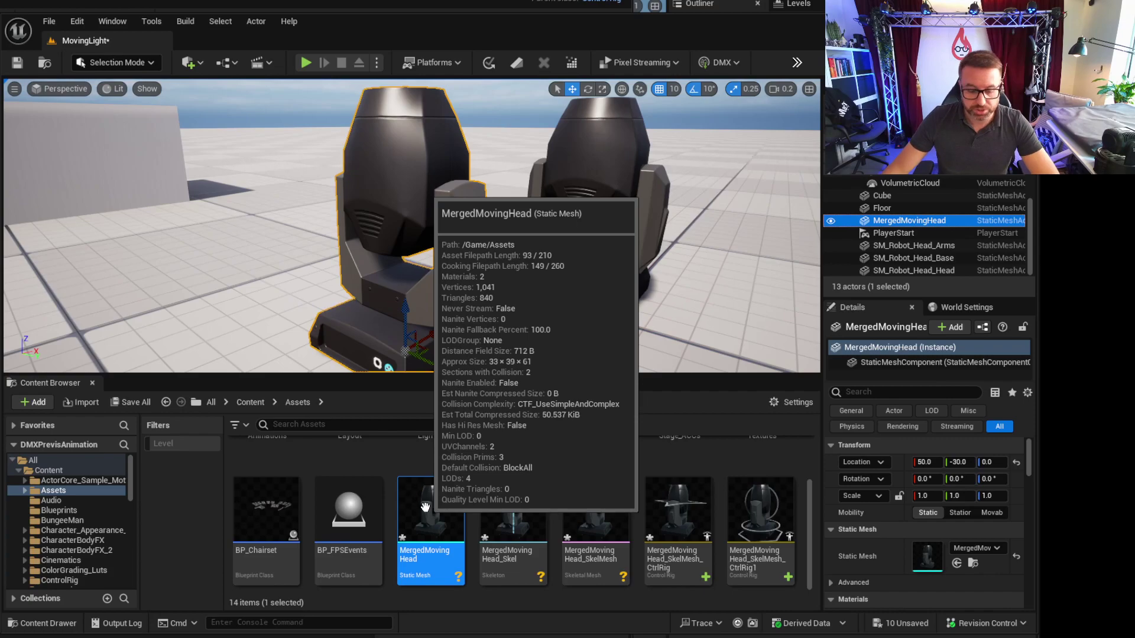
right_click(425, 508)
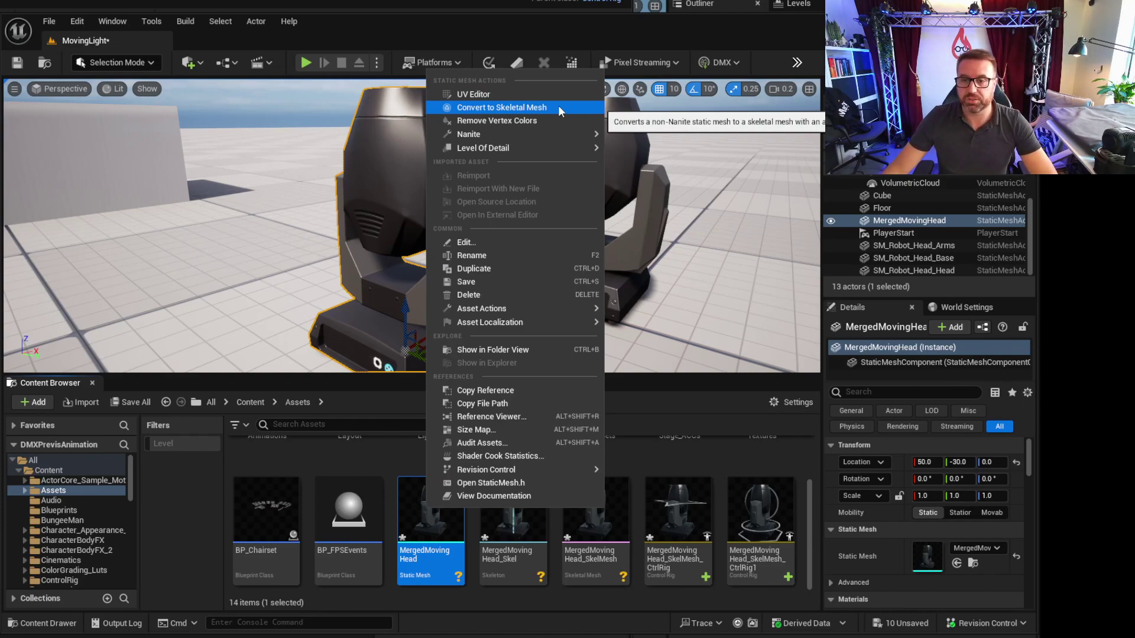
click(77, 22)
click(143, 212)
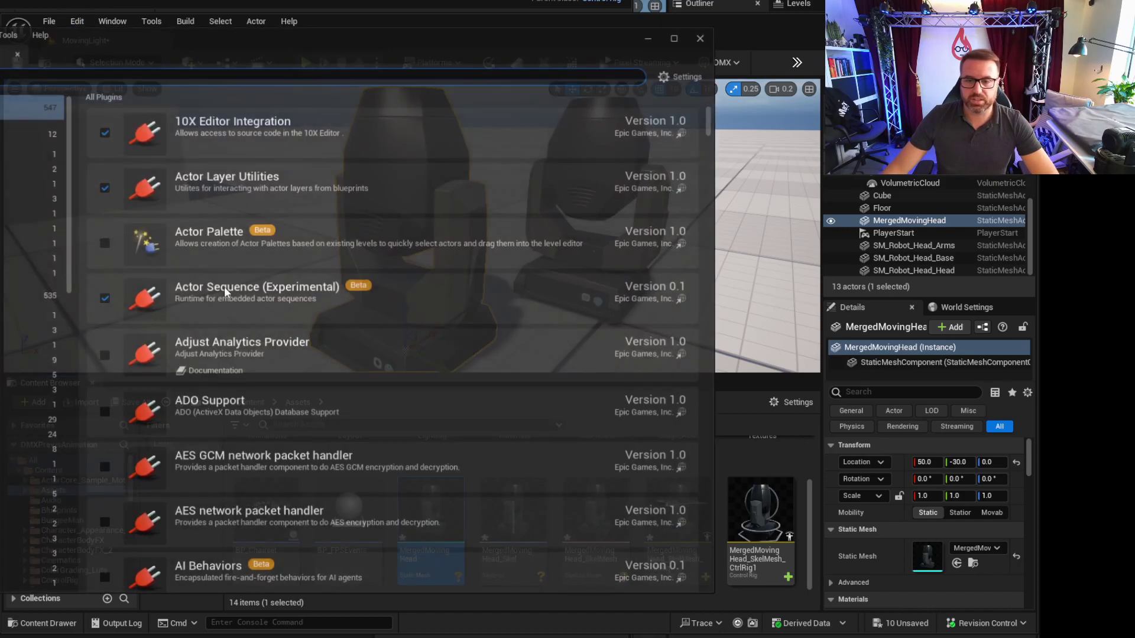
text(ske)
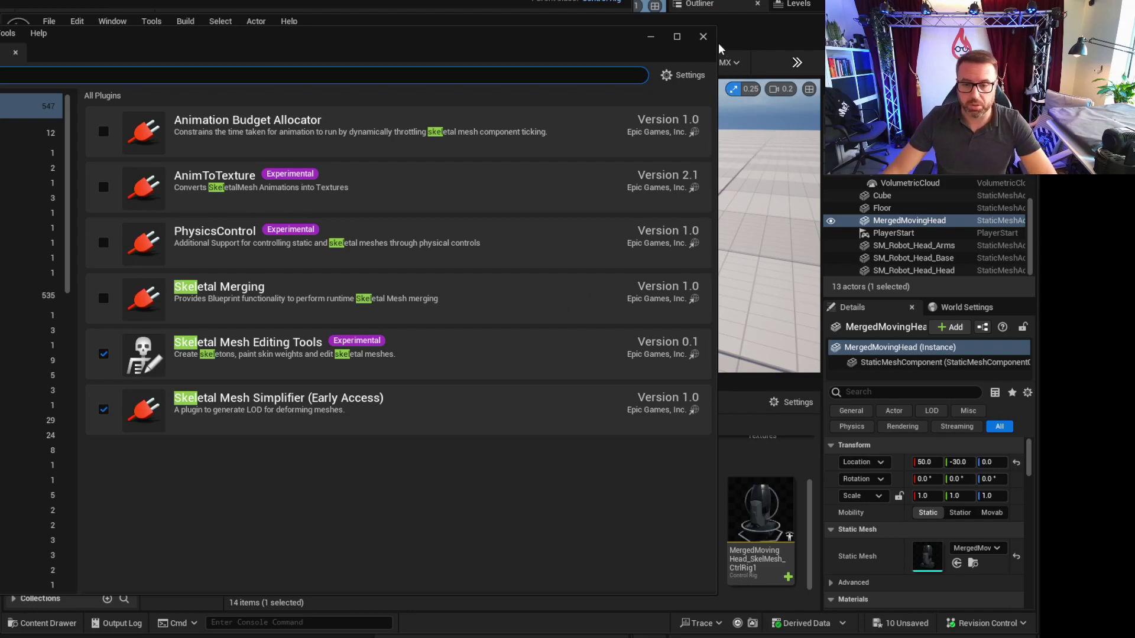
click(703, 38)
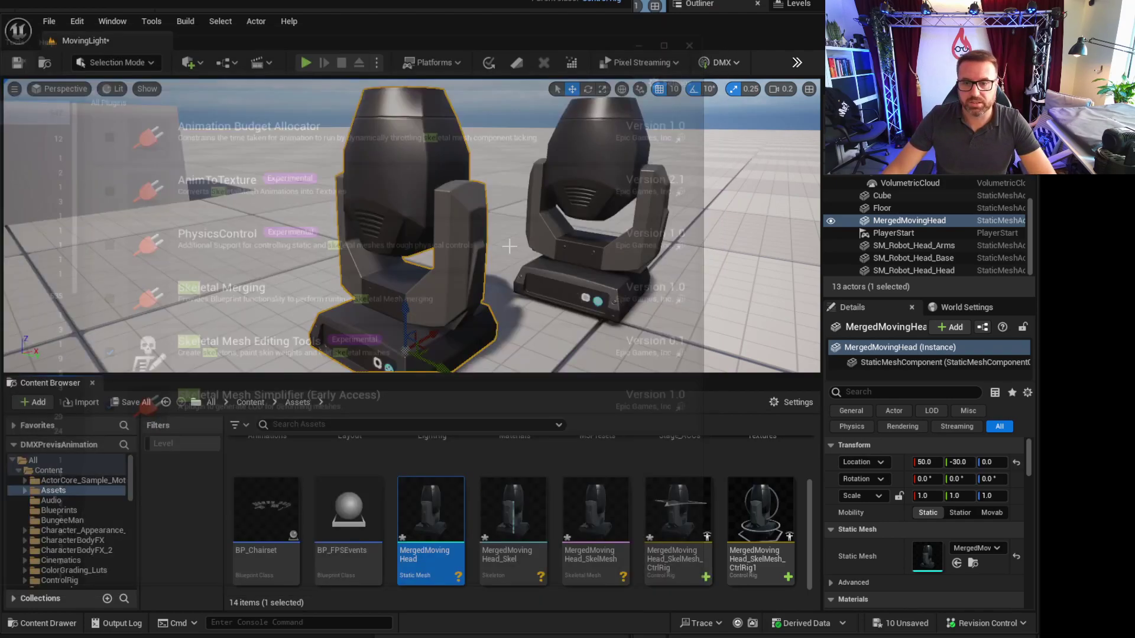
Bring up the skeletal mesh conversion options for MergedMovingHead, cancel them, and select the MergedMovingHead_Skel skeleton asset
right_click(449, 524)
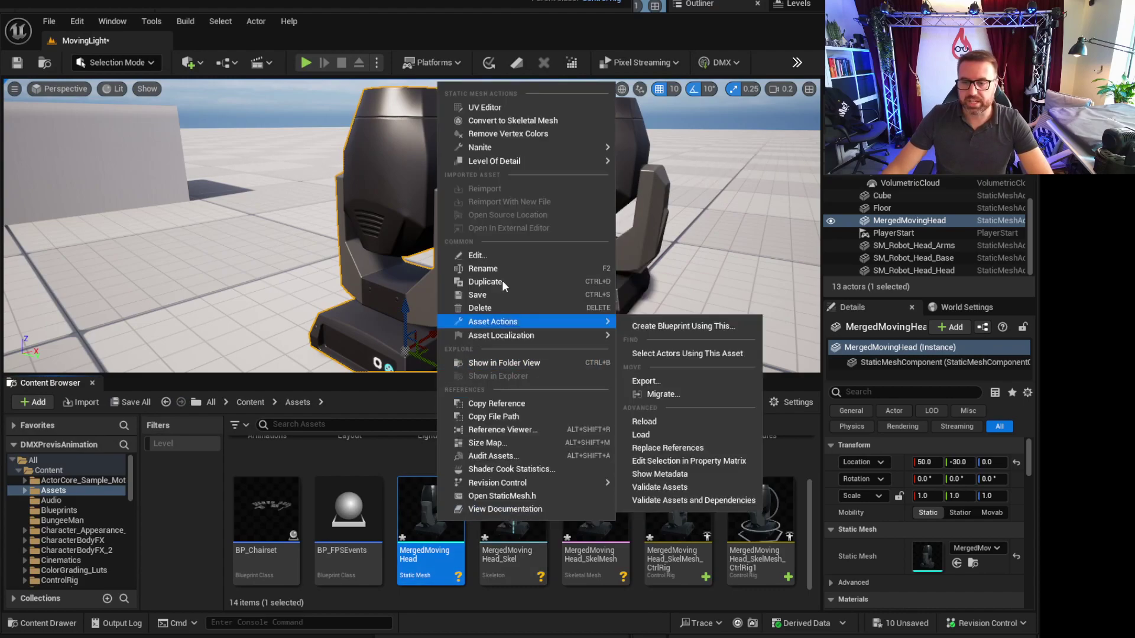
click(502, 120)
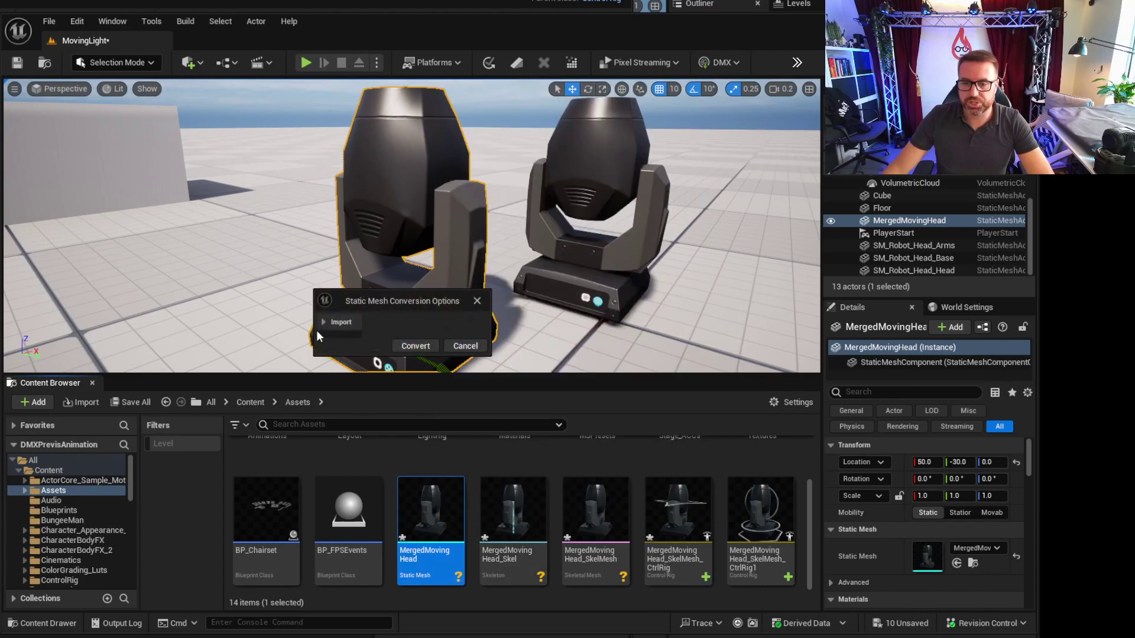
click(478, 300)
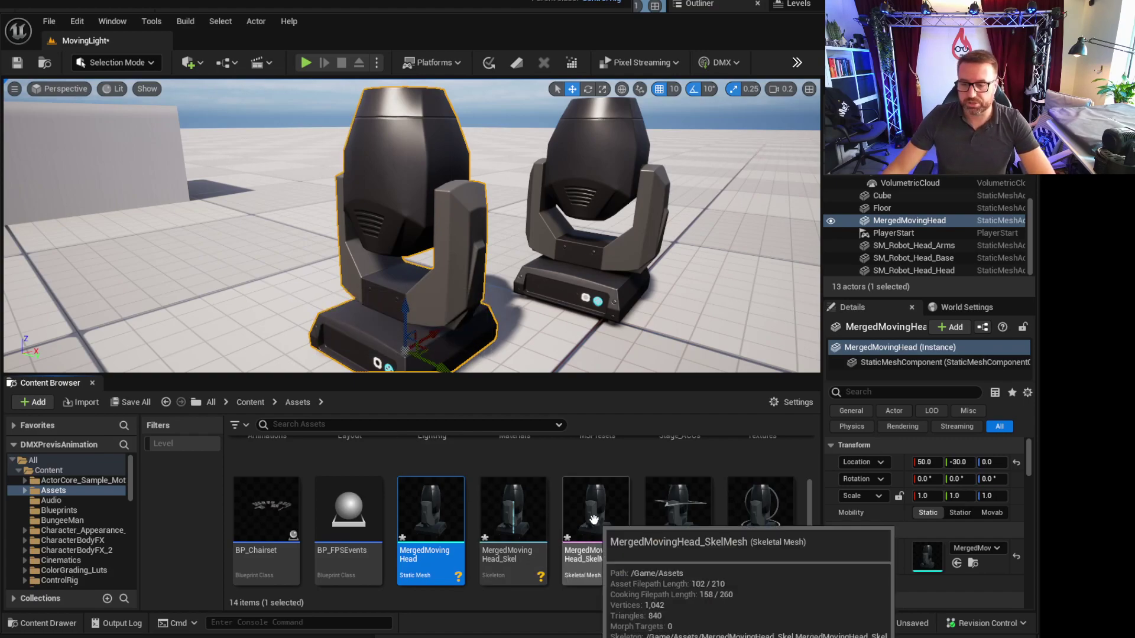
click(497, 516)
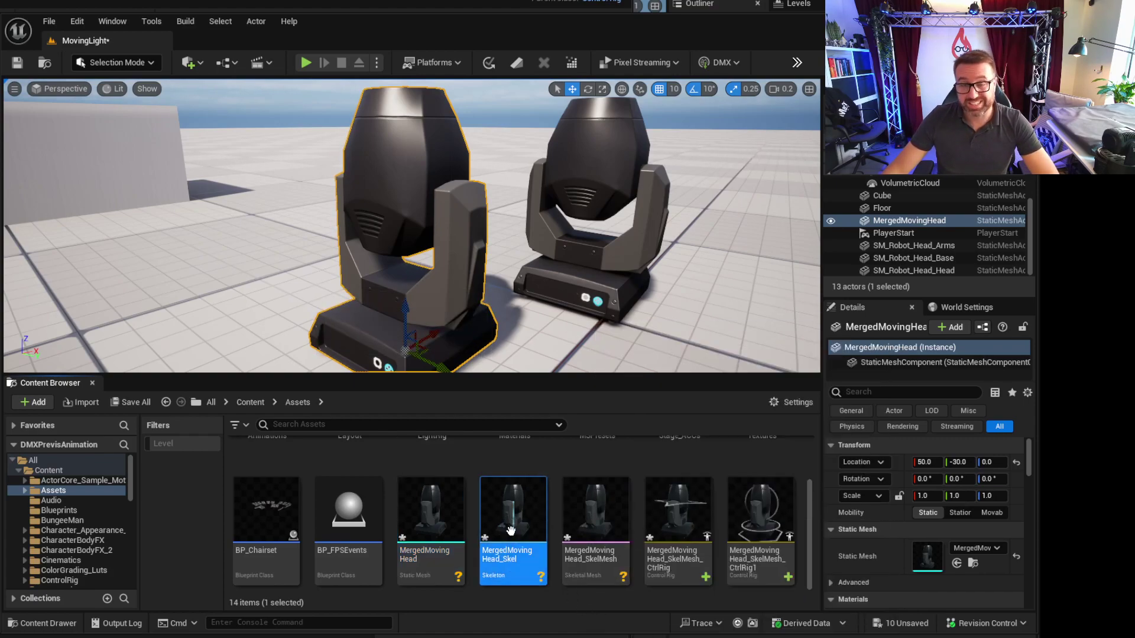
Open the MergedMovingHead_SkelMesh skeletal mesh for editing and select its Tilt and Root bones in turn
click(600, 546)
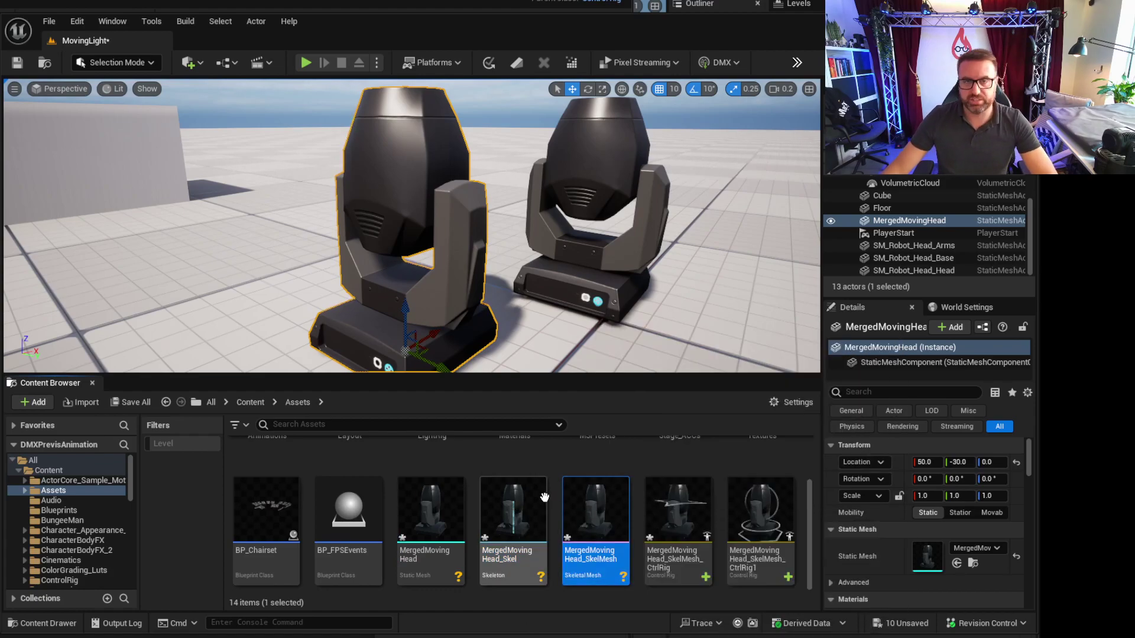
mouse_move(592, 504)
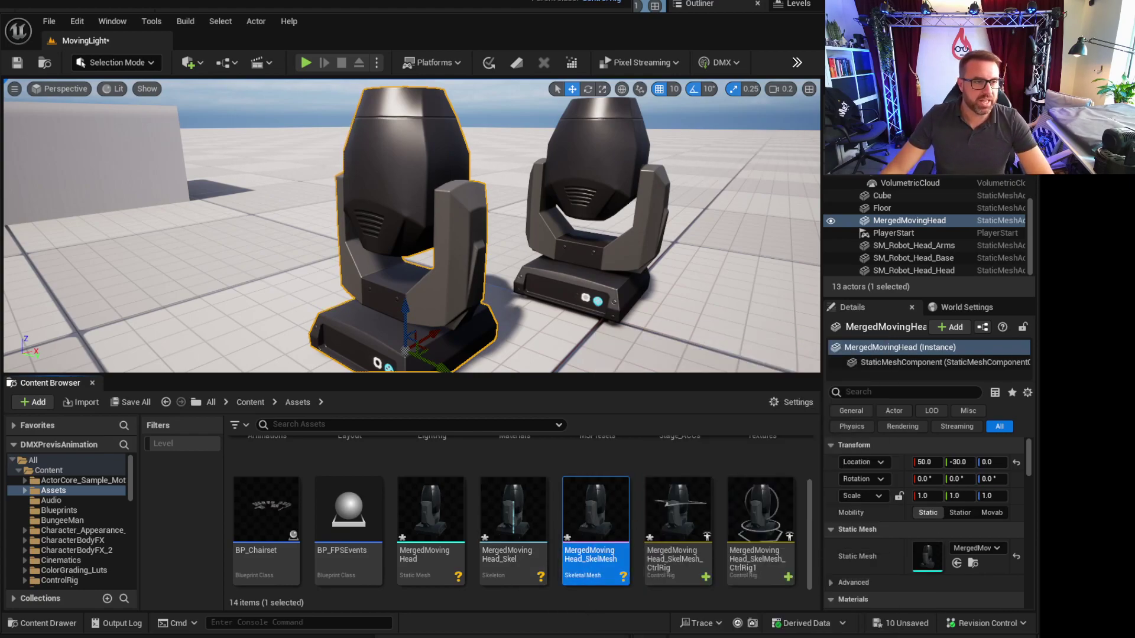
drag(0, 85, 568, 58)
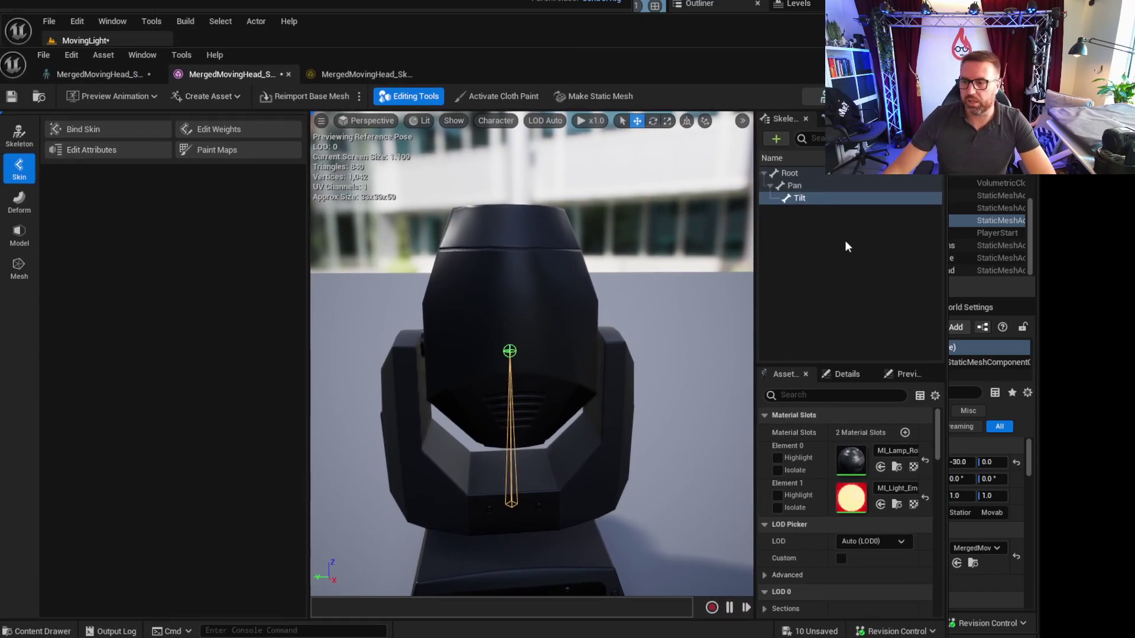
click(813, 197)
click(799, 173)
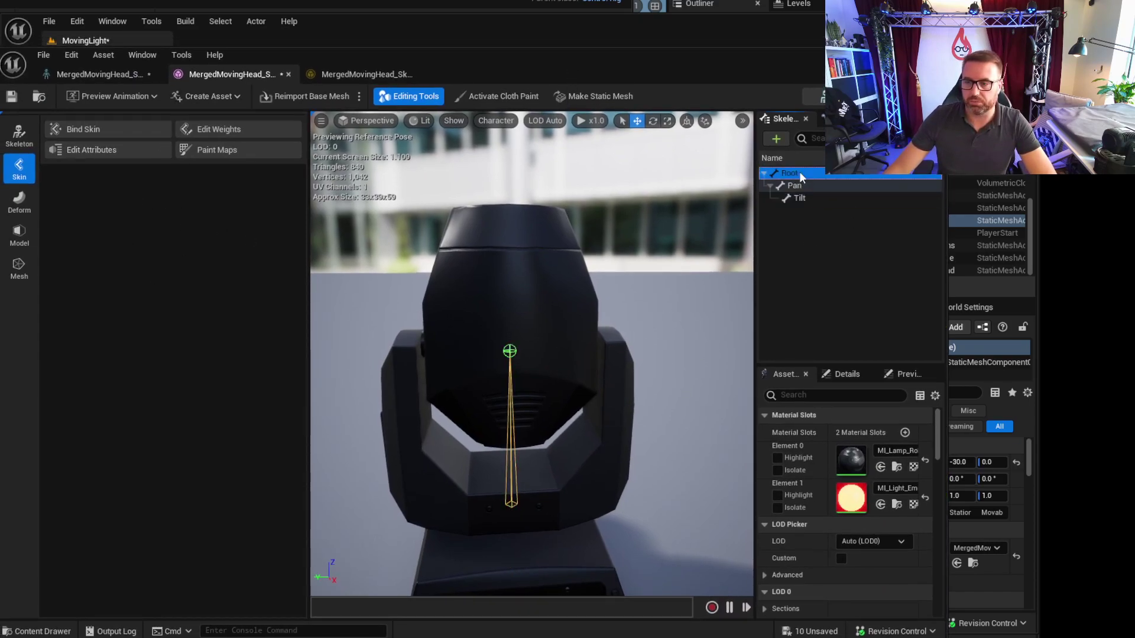
Inspect the Root, Pan and Tilt bones in the skeleton asset's editor, and return to the skeletal mesh editor
click(94, 73)
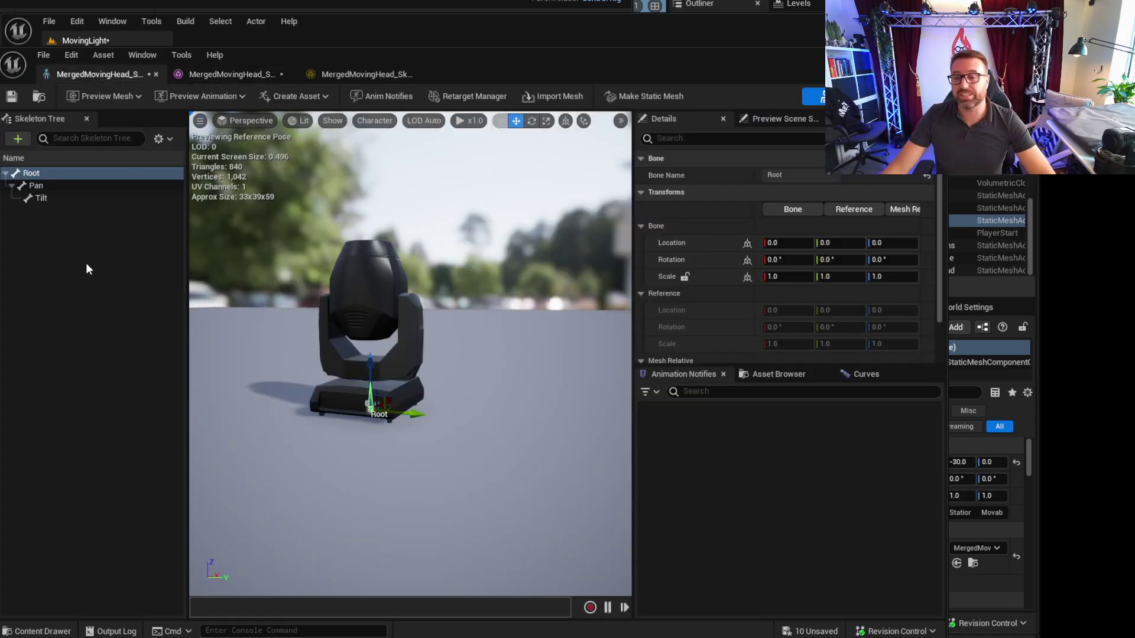
click(37, 186)
click(58, 197)
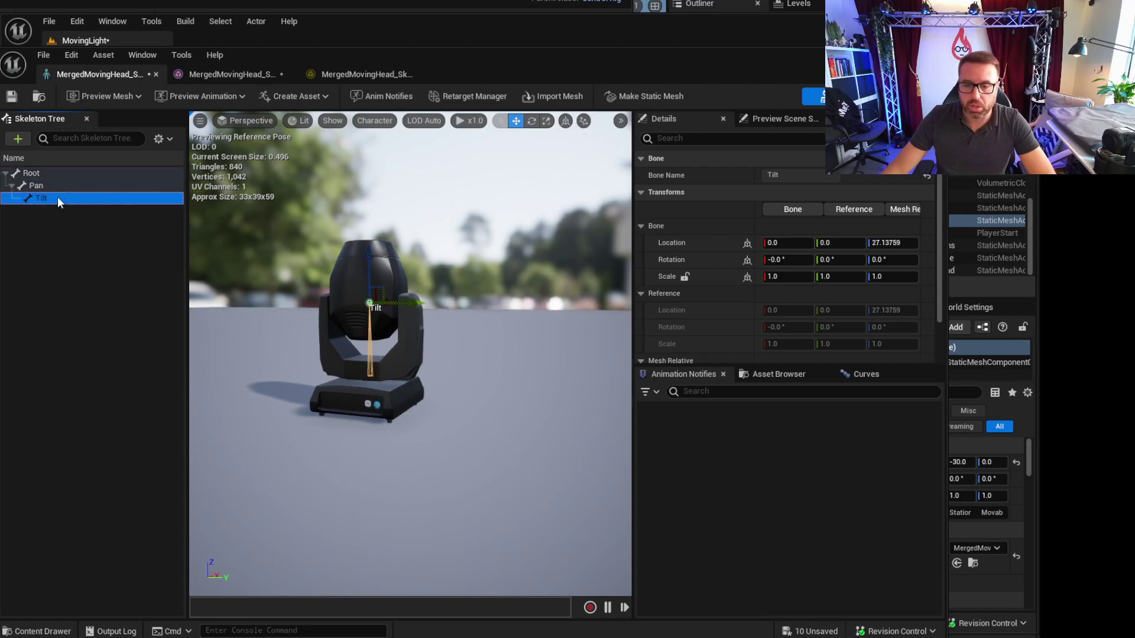
click(52, 174)
click(225, 78)
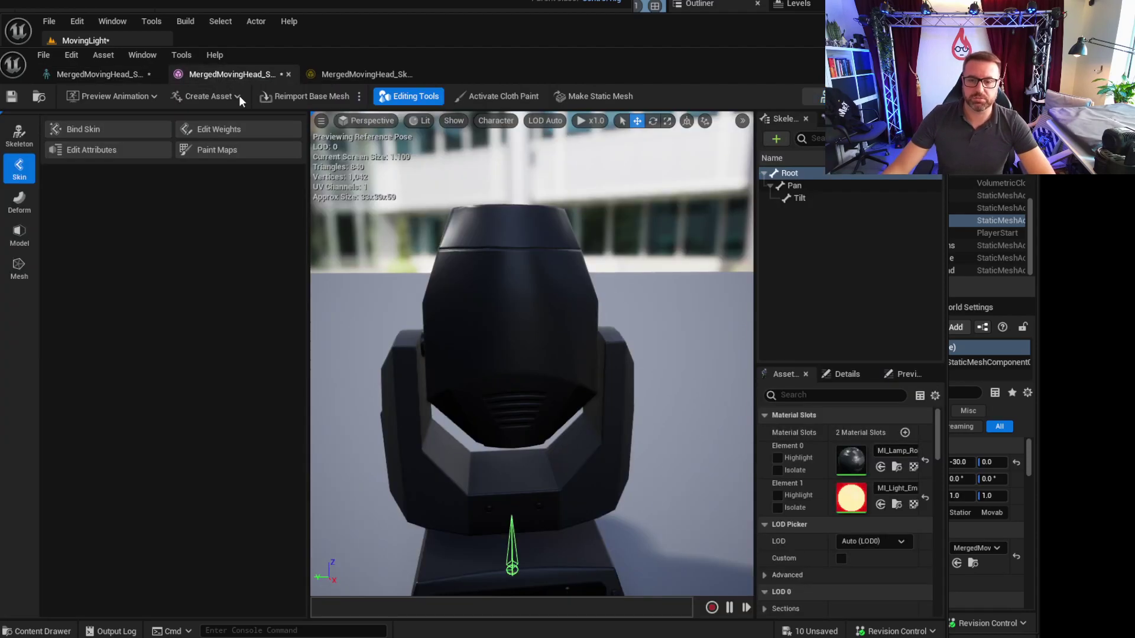
Review the creation options and the bone actions available for the Root bone in the skeletal mesh editor
click(804, 170)
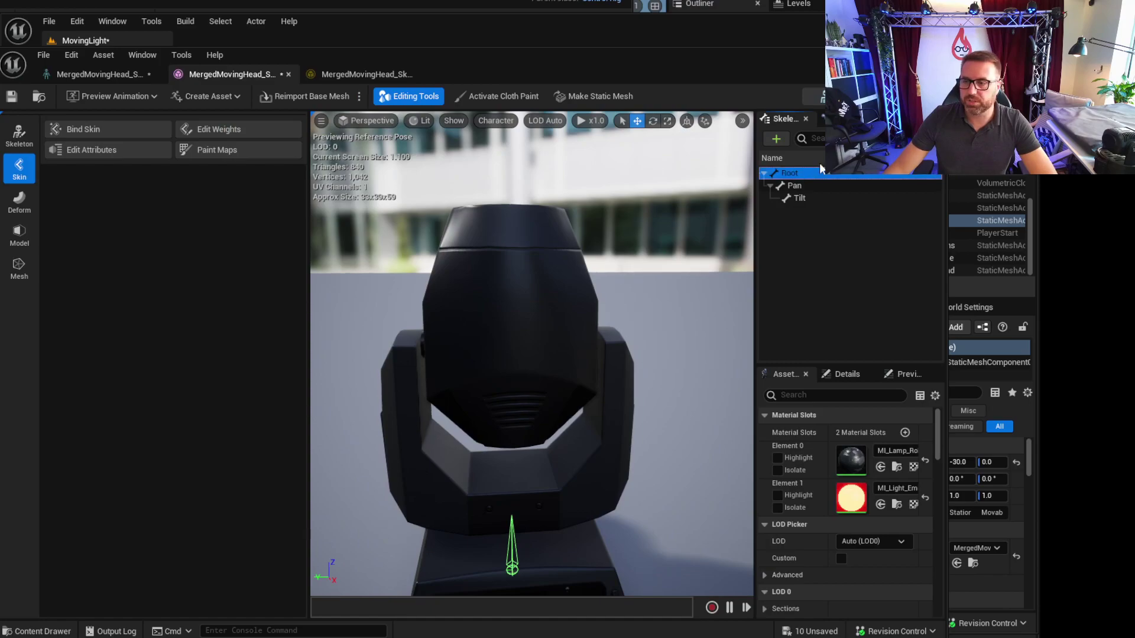
click(776, 138)
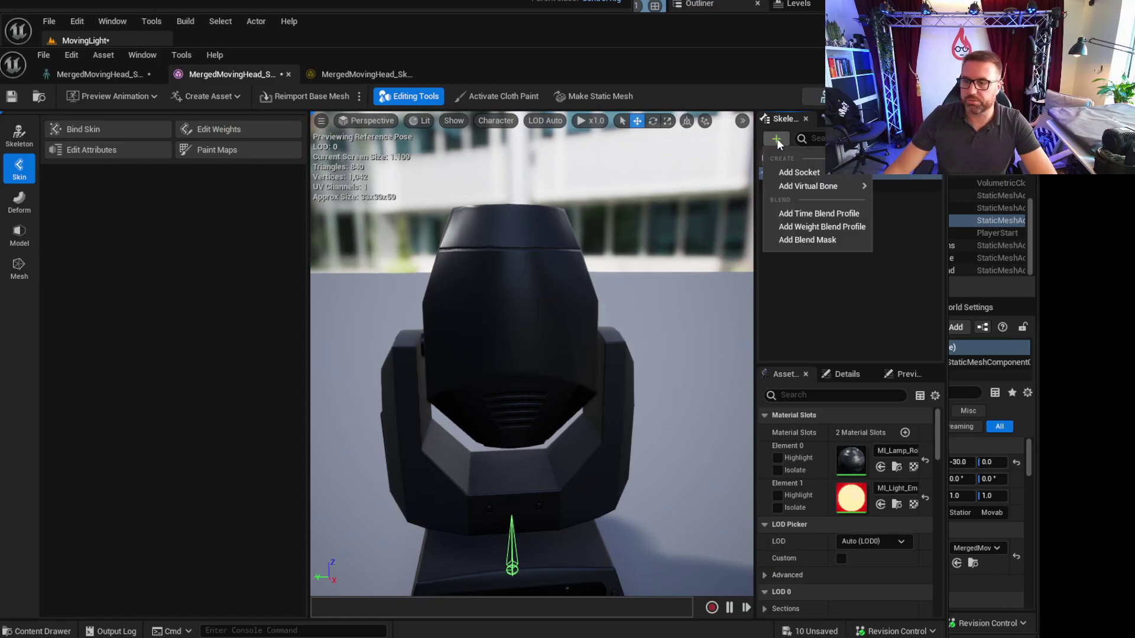
click(817, 299)
right_click(799, 172)
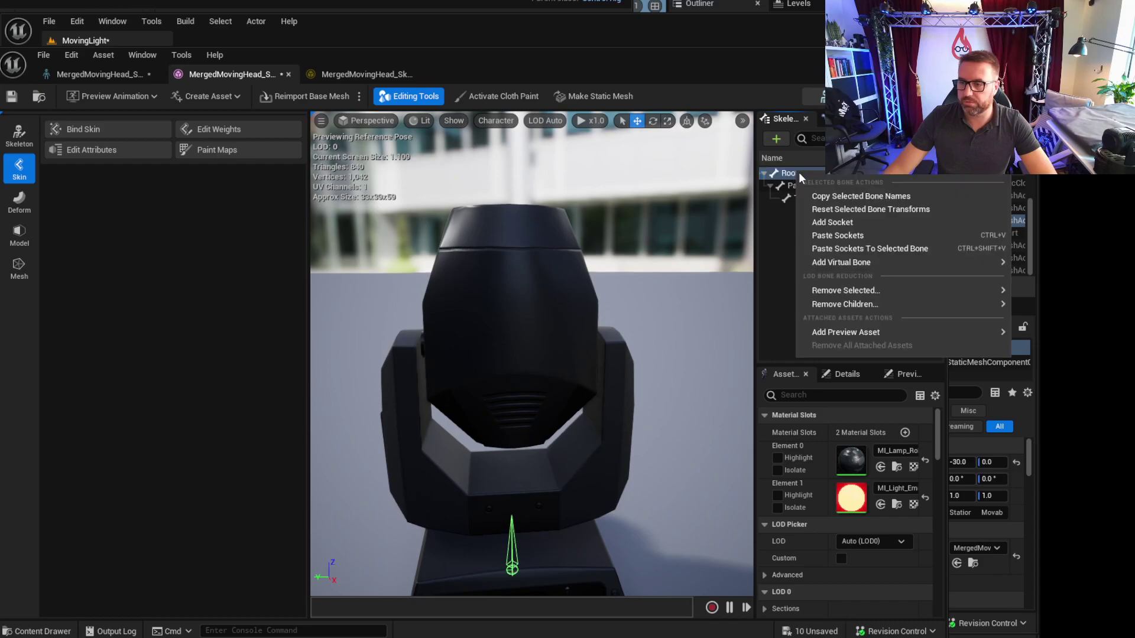
click(781, 233)
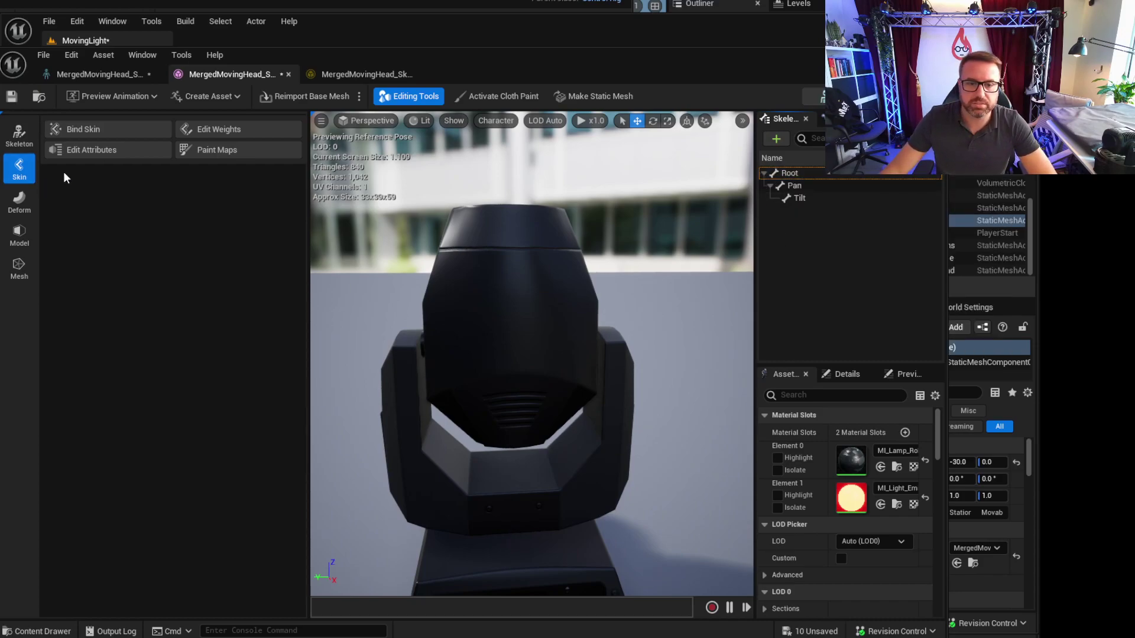
Add a bone named spare under Root with the Edit Skeleton tool, and remove that bone
click(19, 135)
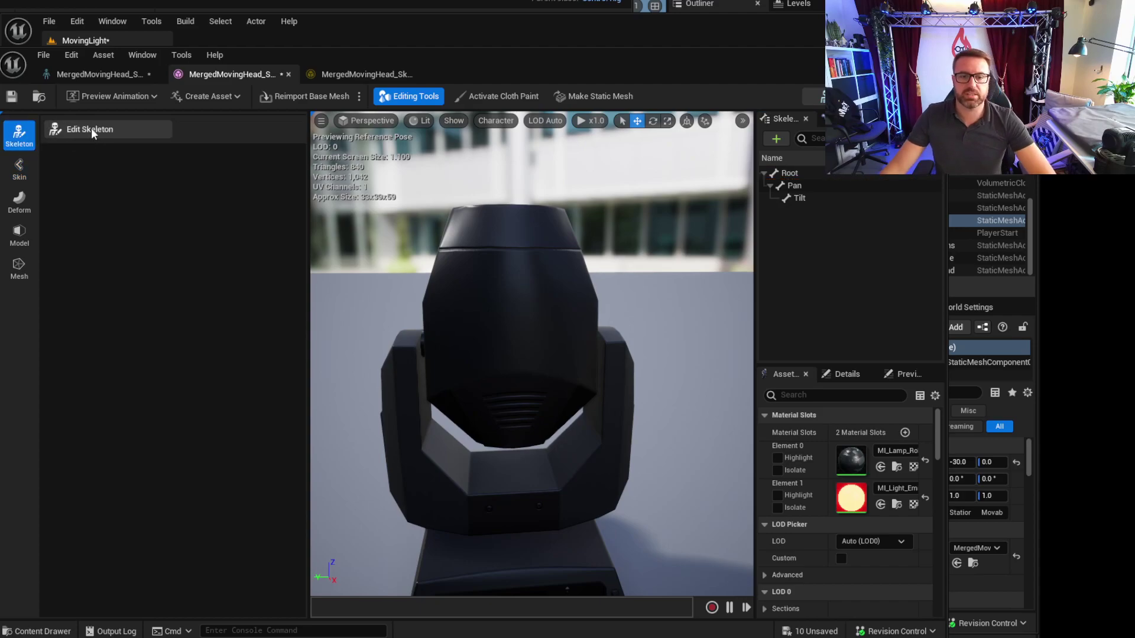
click(94, 128)
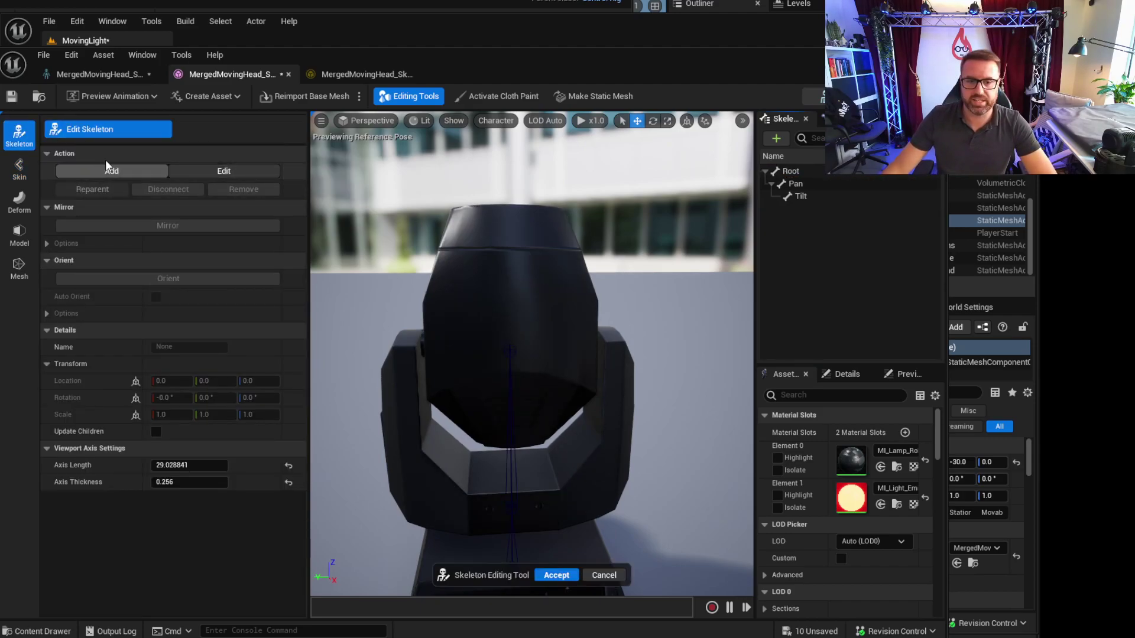
right_drag(575, 446, 571, 472)
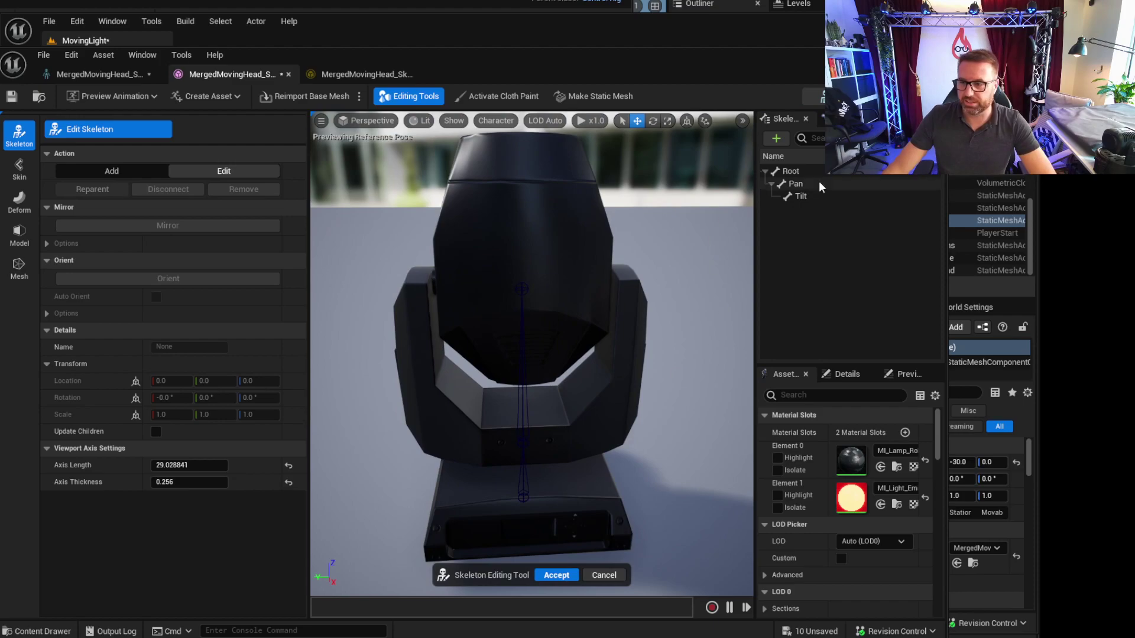
click(793, 171)
right_click(813, 175)
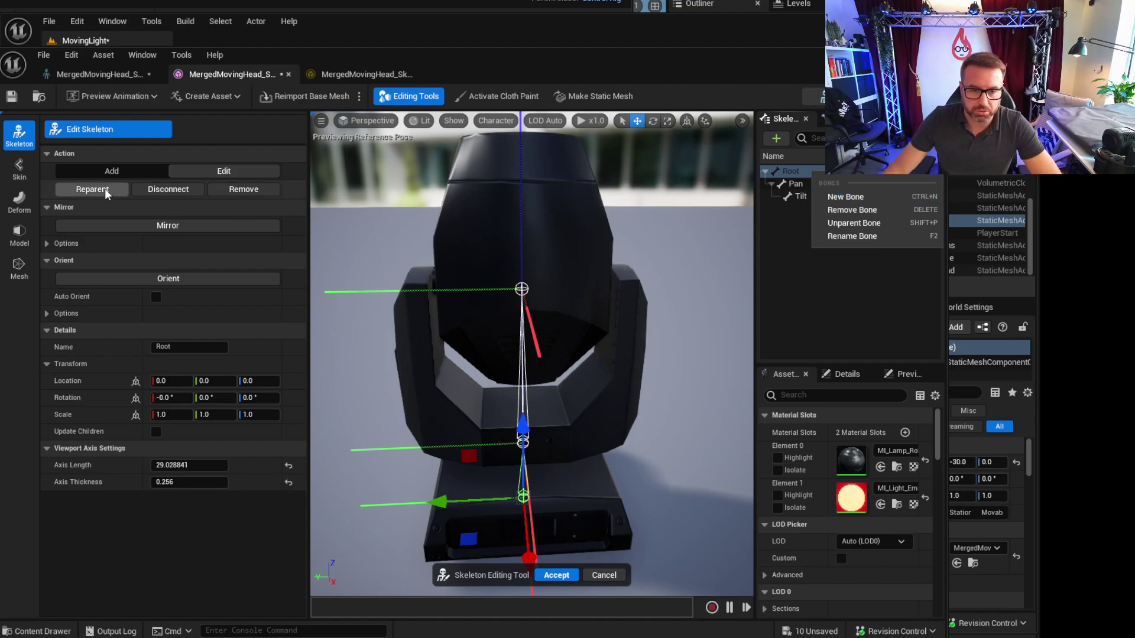
click(851, 203)
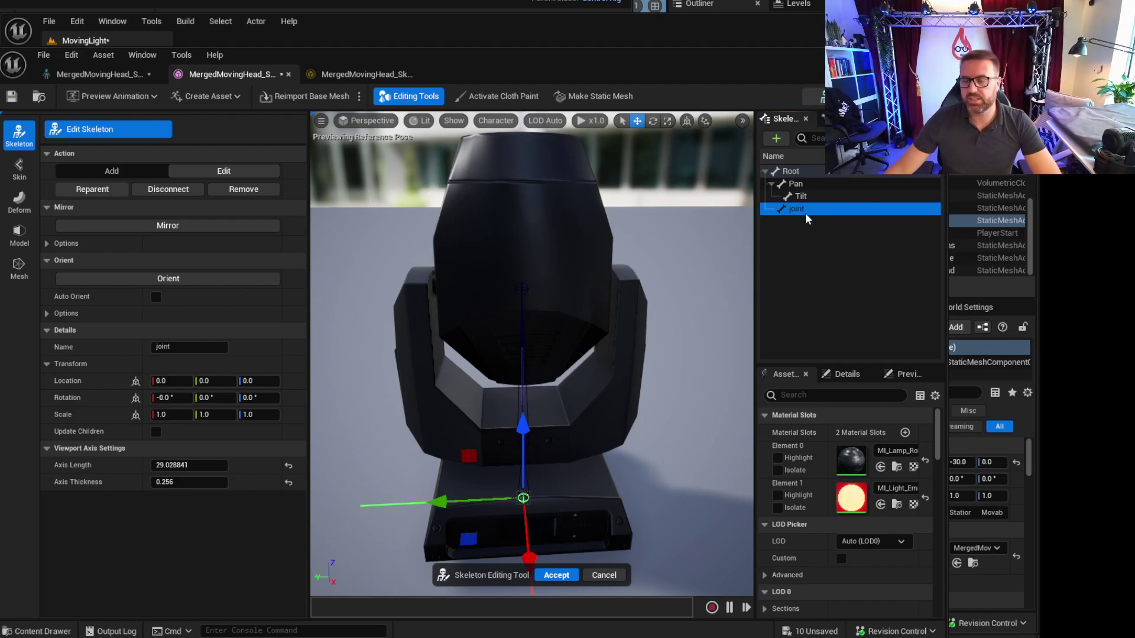
click(805, 214)
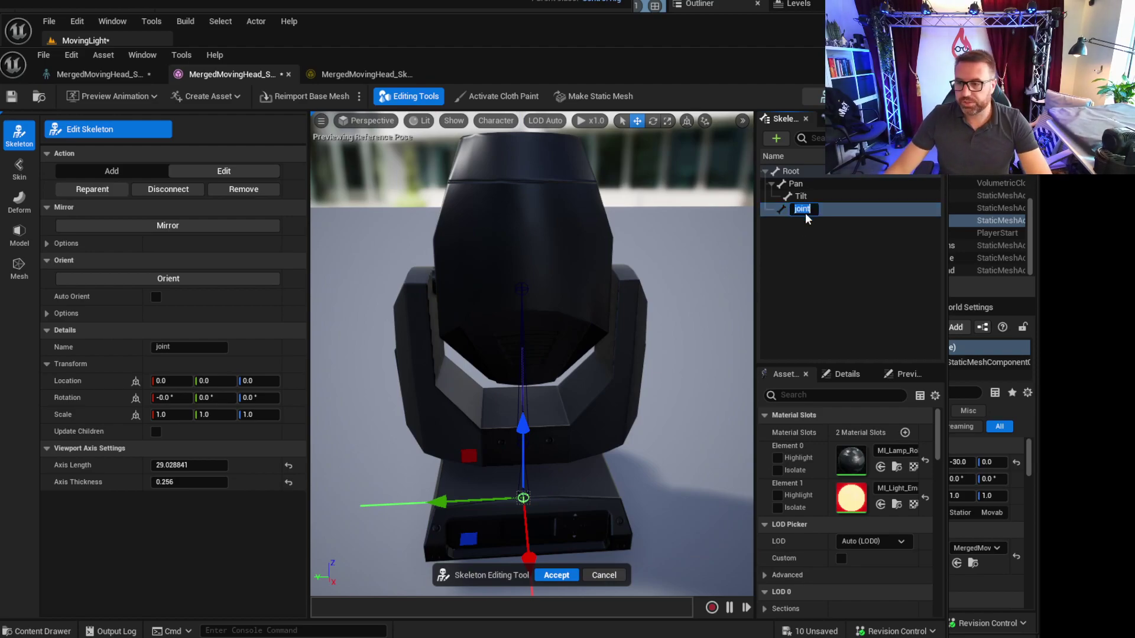
key(Return)
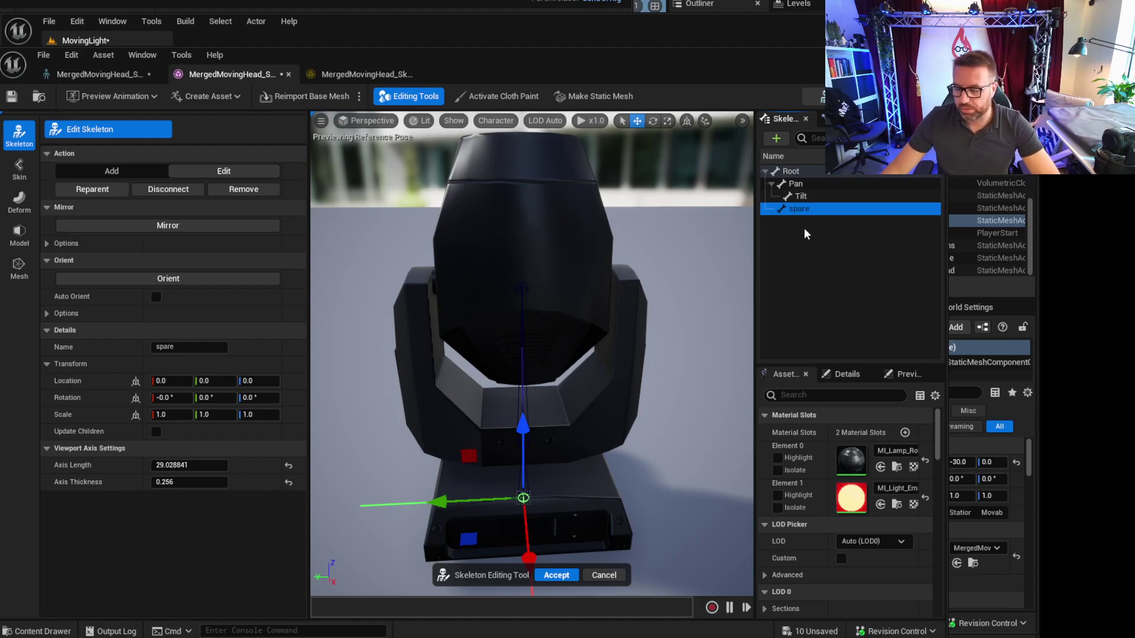
key(Delete)
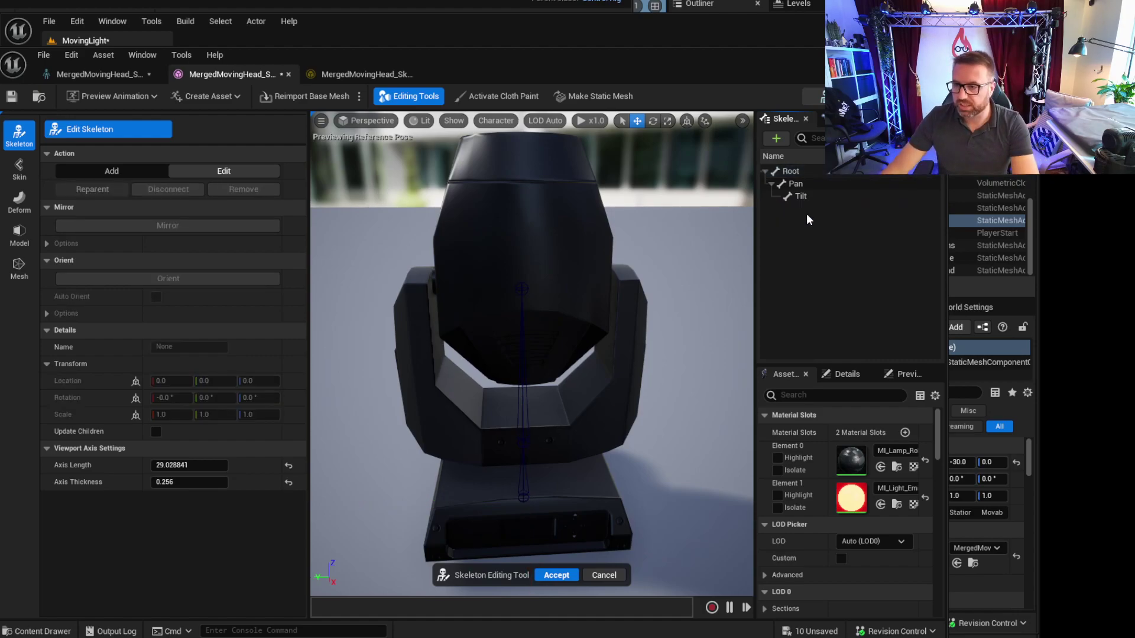
Select the Pan bone, accept the skeleton edits, and check the bone tree in the skeleton asset's editor
click(795, 185)
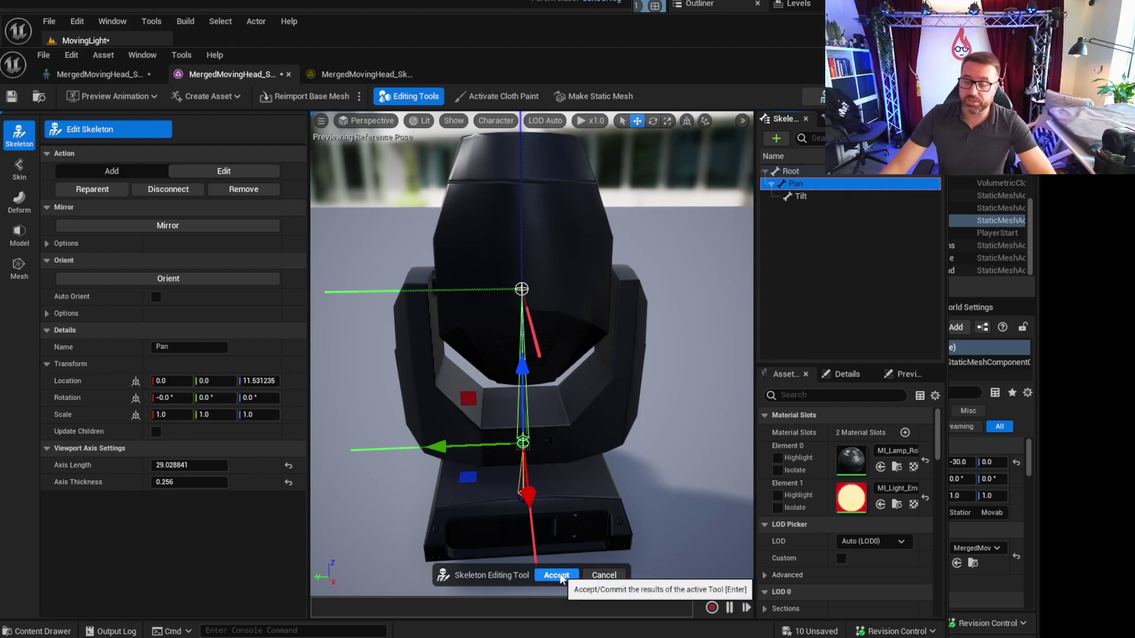
click(559, 576)
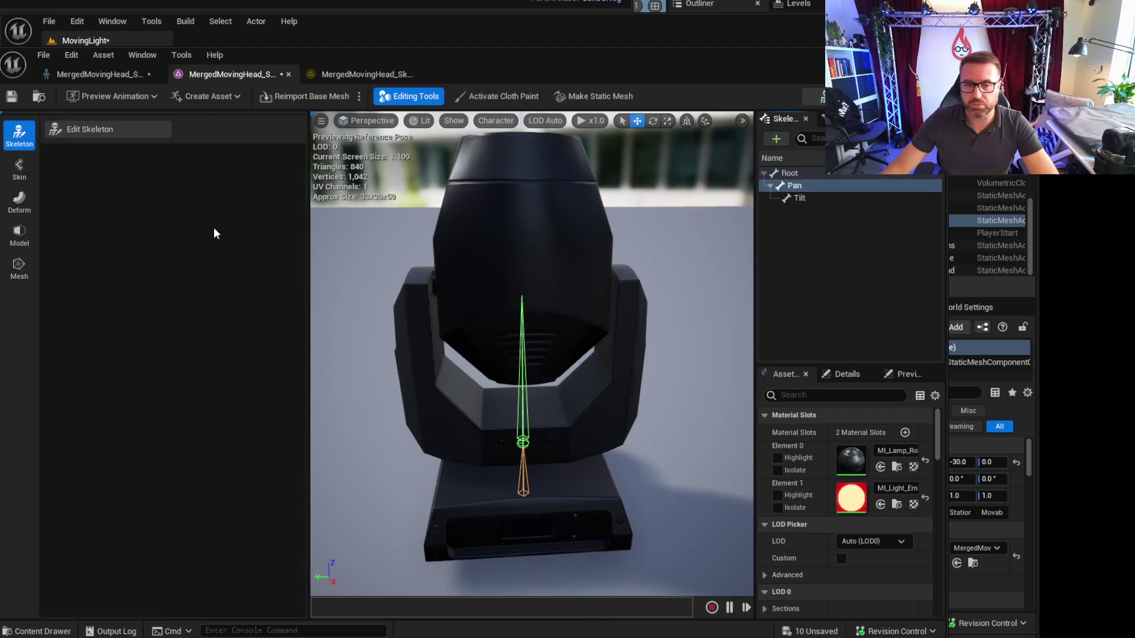
click(819, 96)
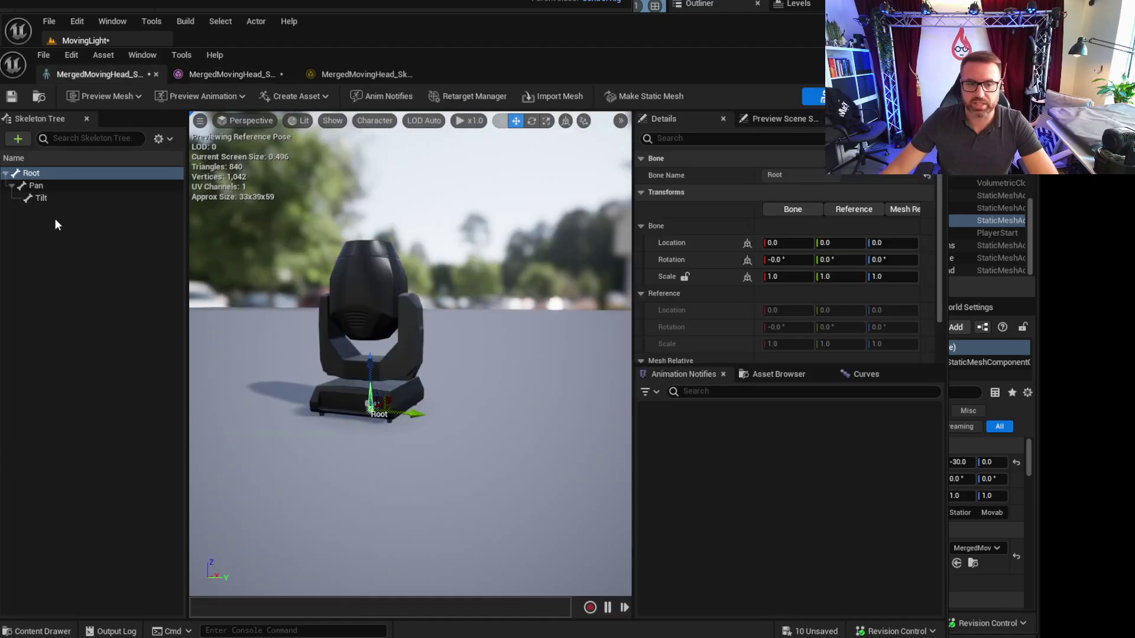
click(852, 96)
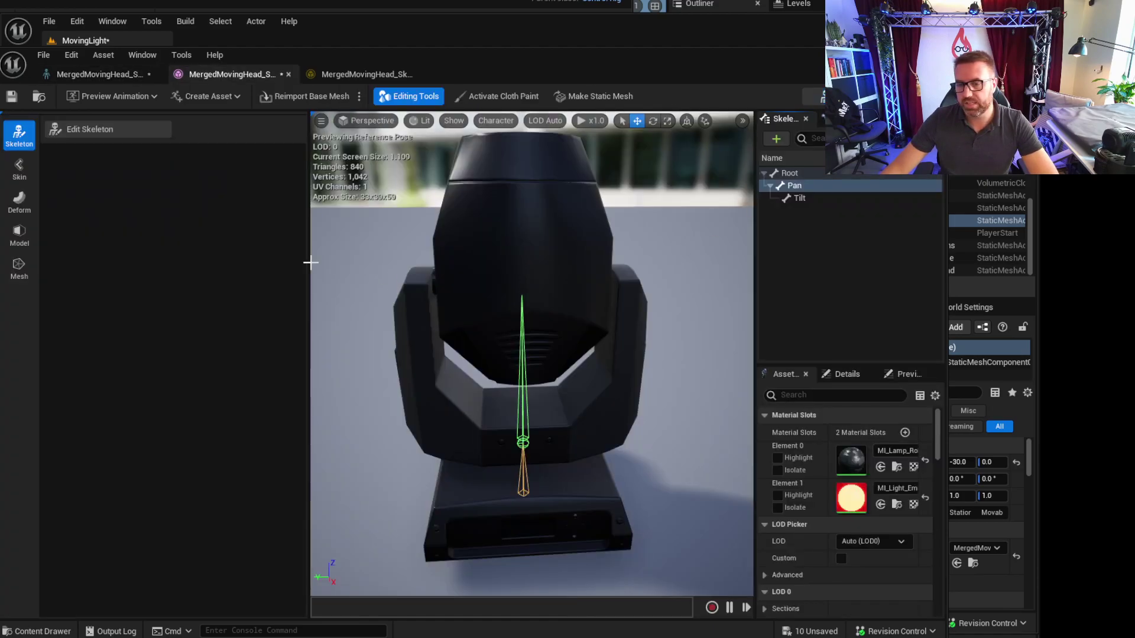
Start editing the skin weights, try the Brush mode, and set the weight editing mode to Vertices
click(19, 168)
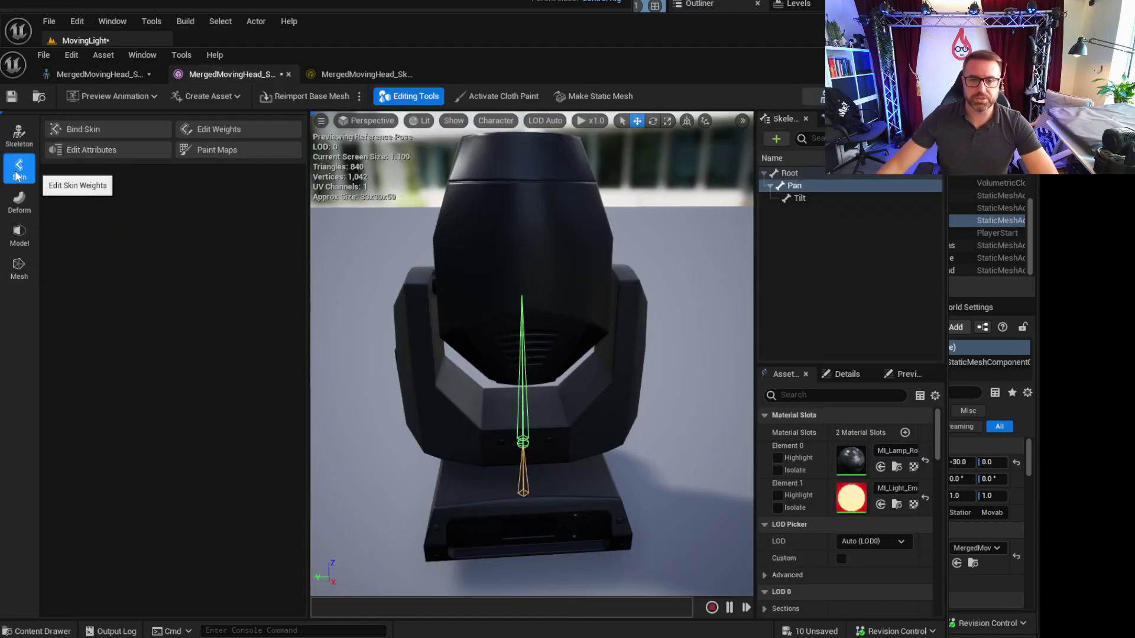
click(233, 131)
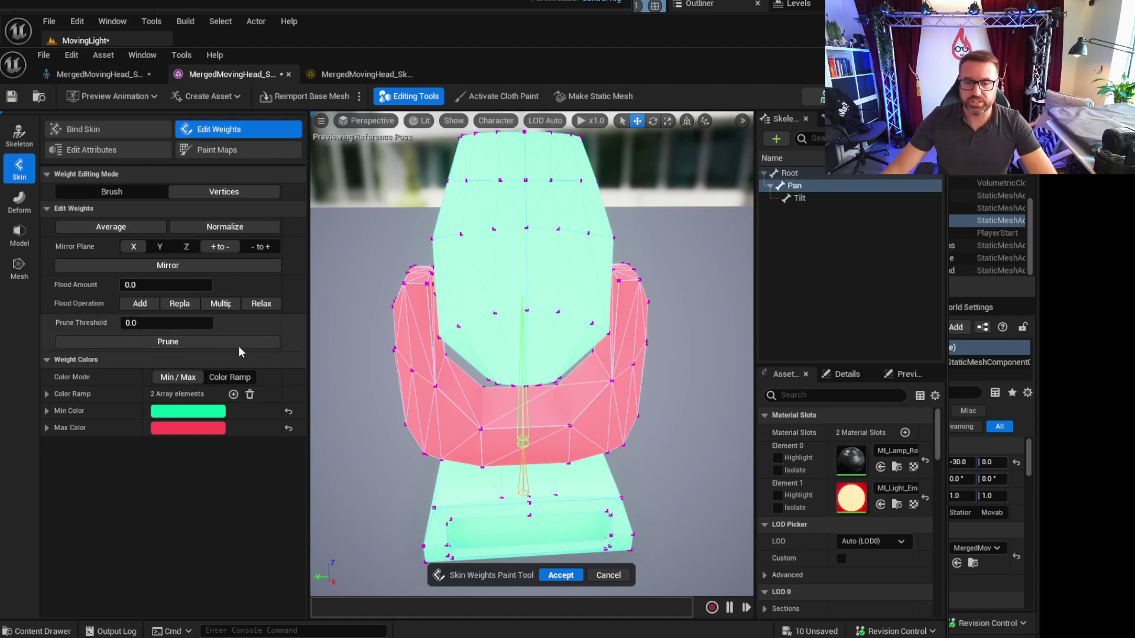
click(114, 192)
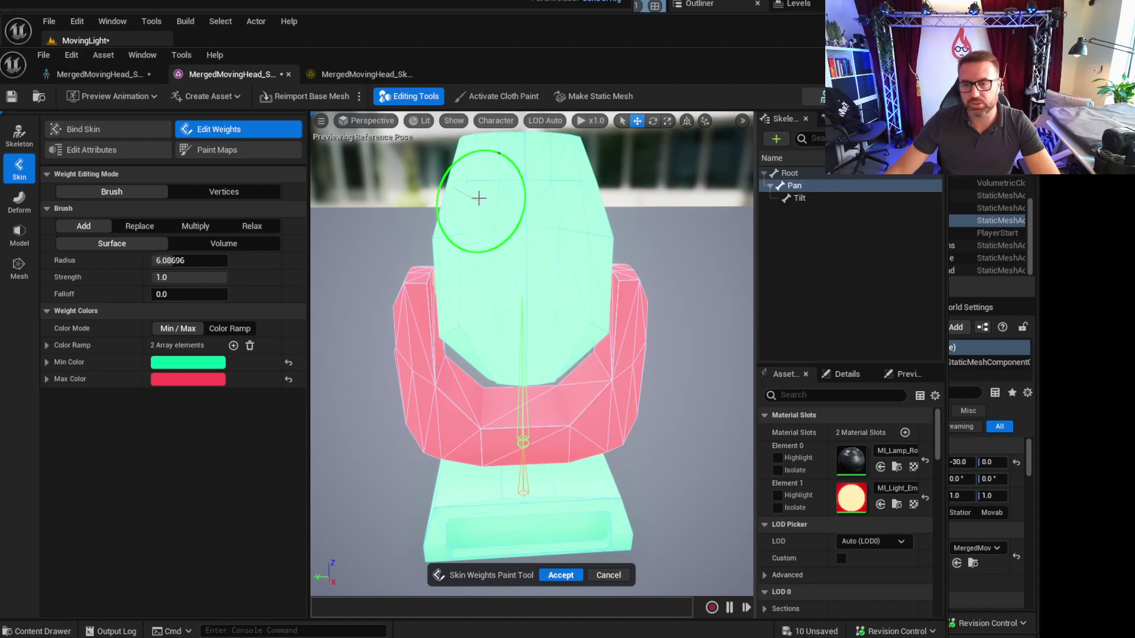
click(213, 193)
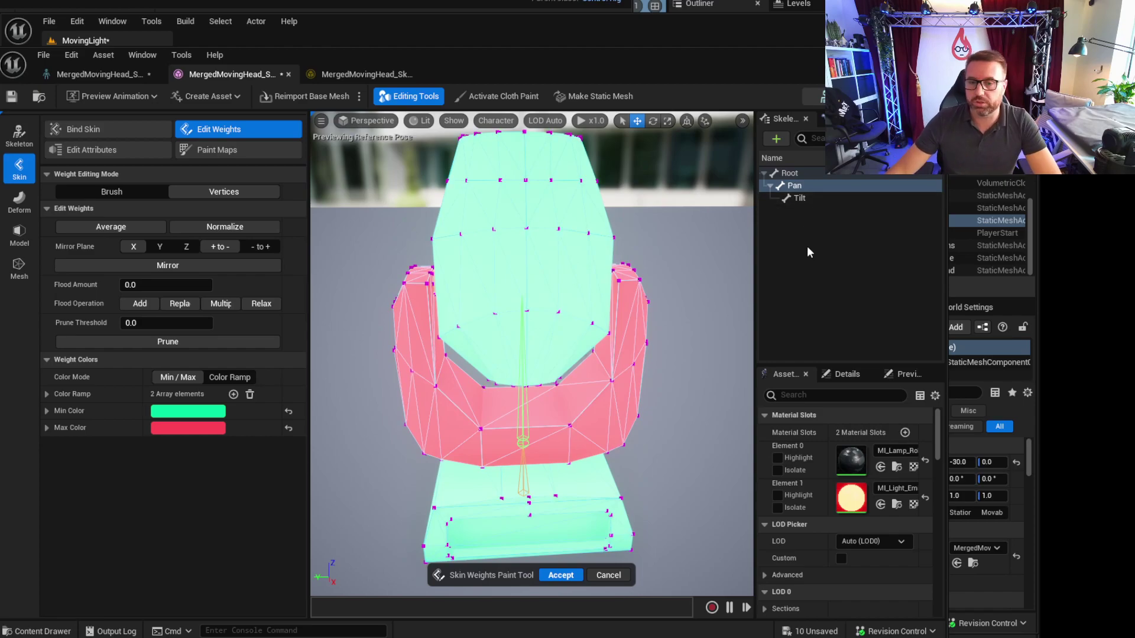
Compare the mesh areas weighted to the Root, Pan and Tilt bones
click(804, 176)
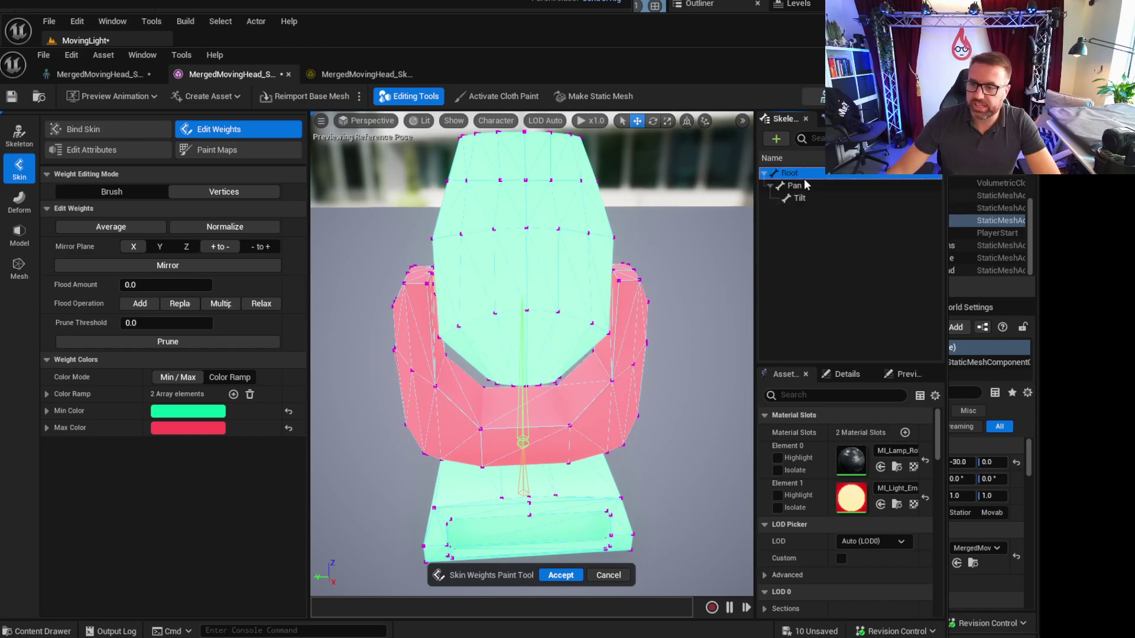
click(805, 188)
click(806, 201)
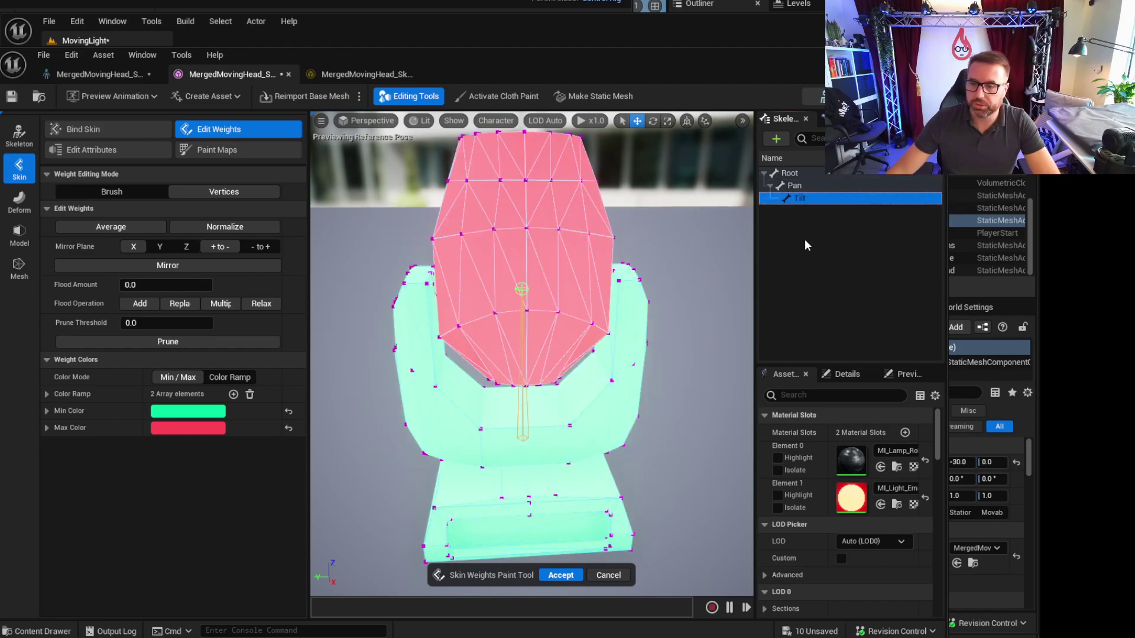
click(804, 173)
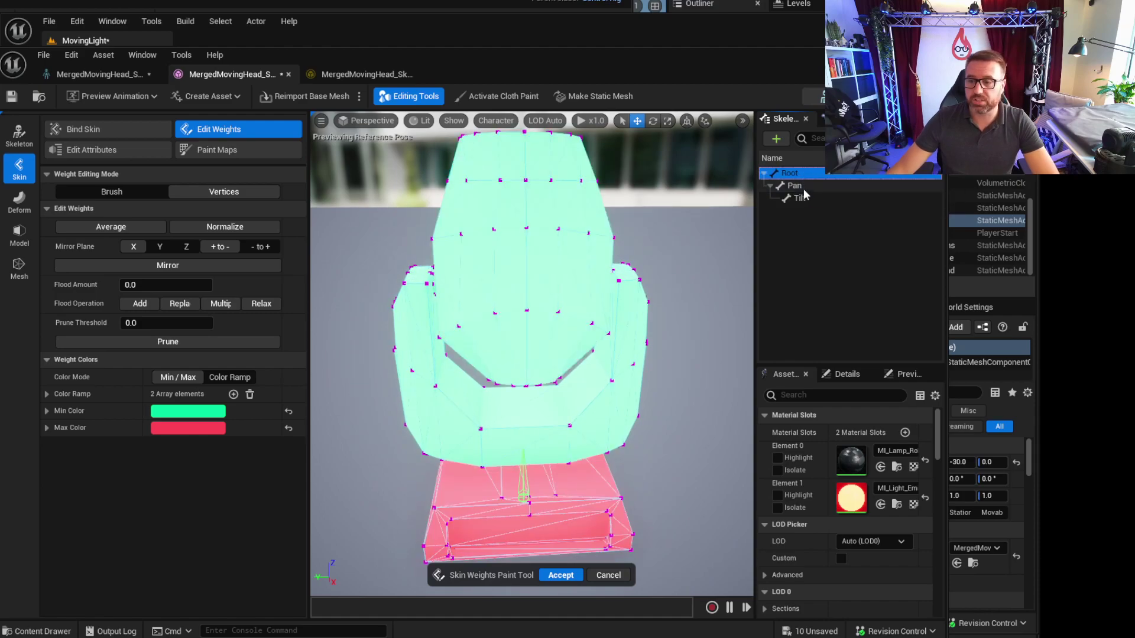
click(804, 187)
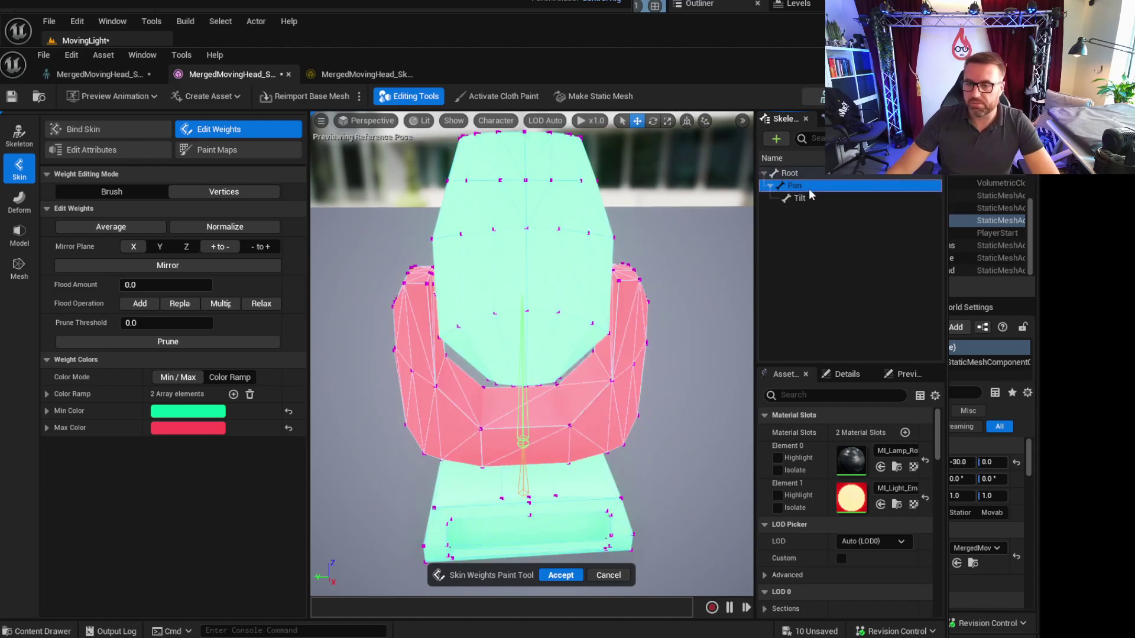
click(811, 198)
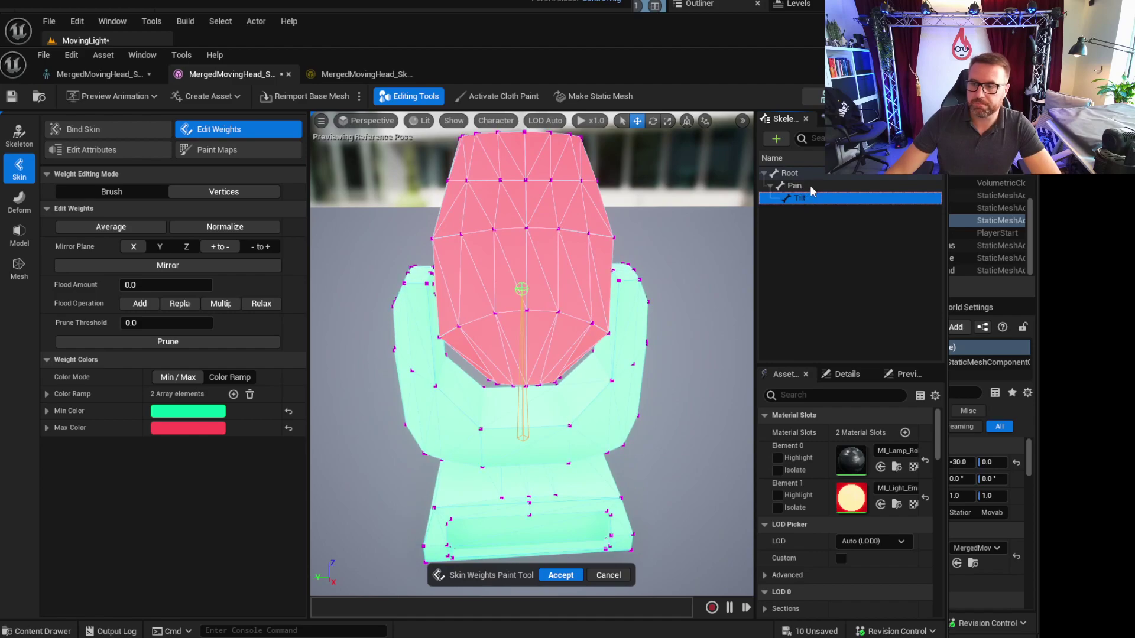
Select the Pan bone and box-select the vertices along one arm of the yoke, including its lower corner
click(808, 185)
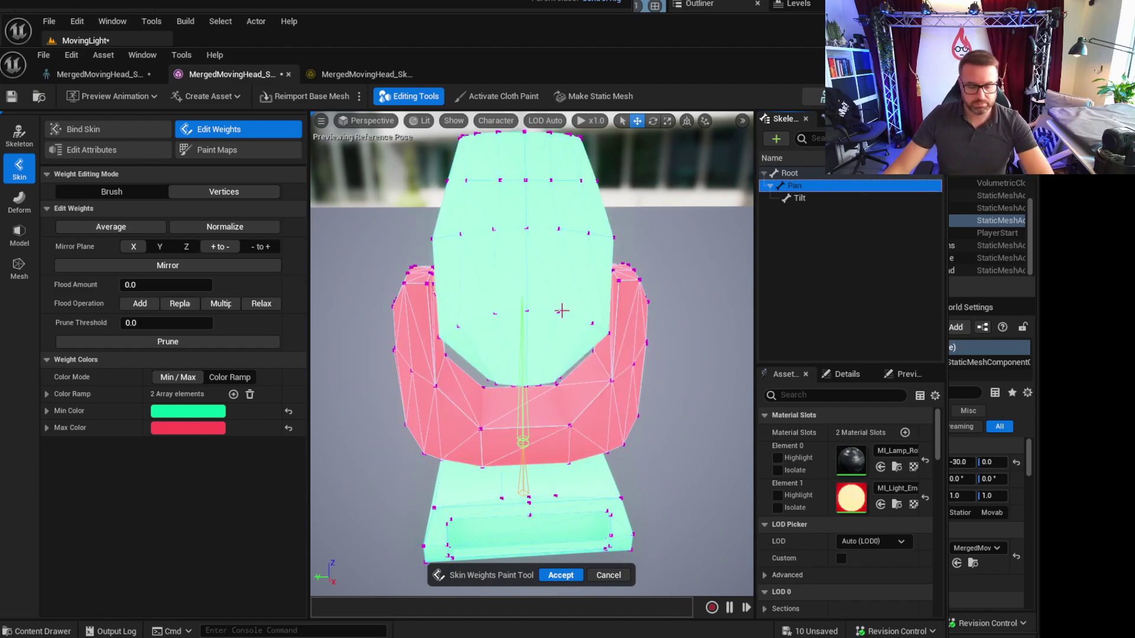
mouse_move(561, 311)
right_down()
mouse_move(562, 354)
mouse_move(572, 313)
mouse_move(532, 293)
mouse_move(571, 300)
right_up()
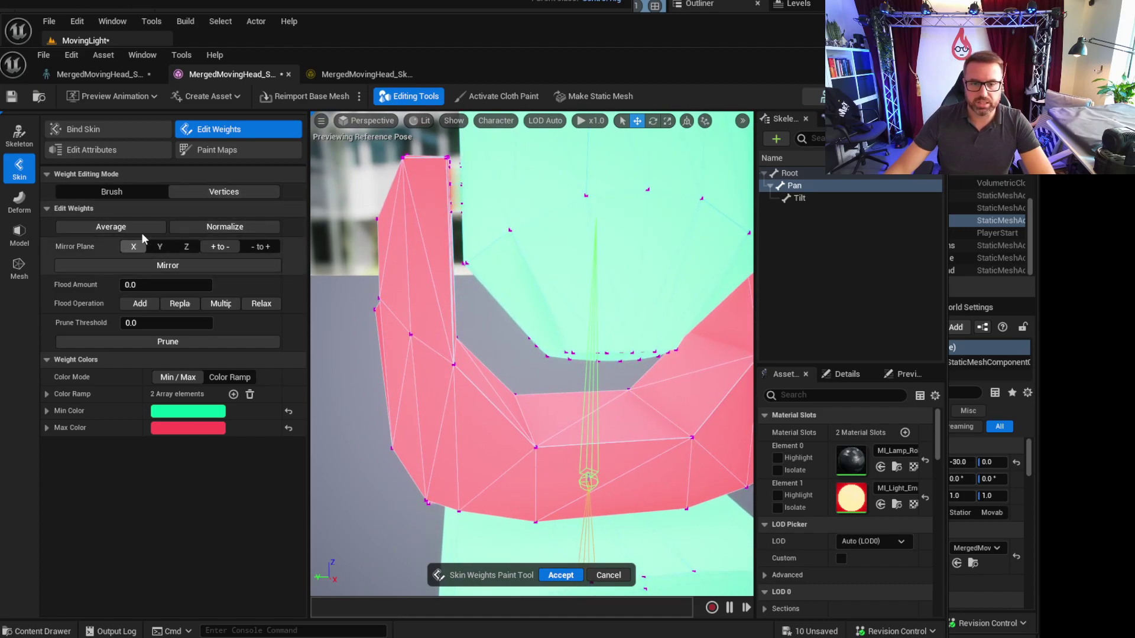
drag(361, 155, 458, 351)
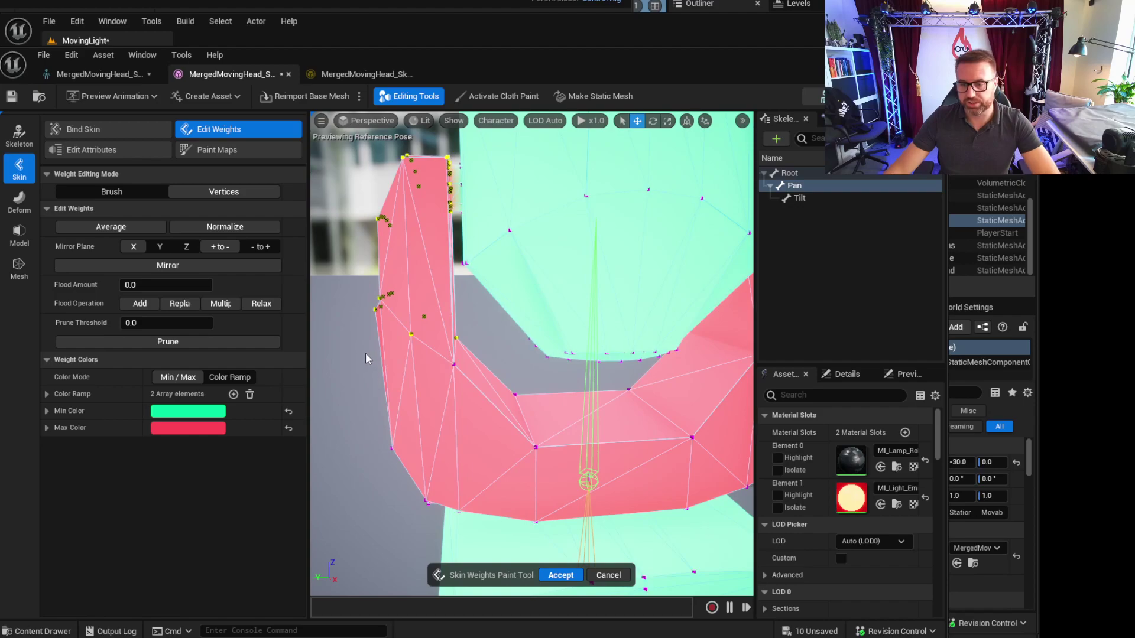
drag(462, 424, 525, 520)
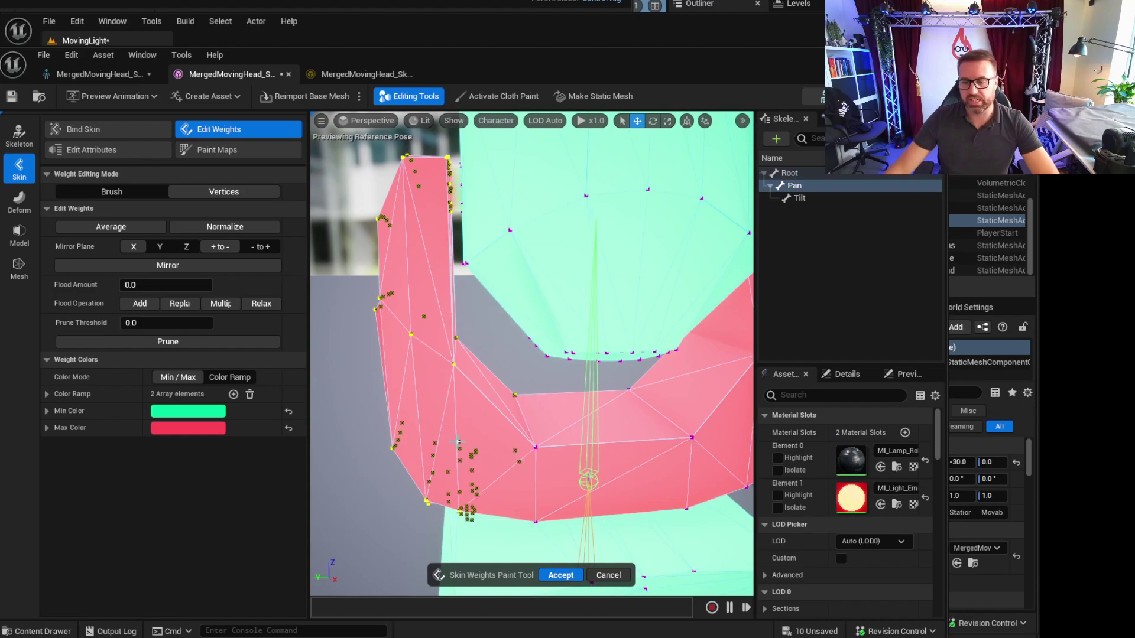
scroll(458, 441, up, 4)
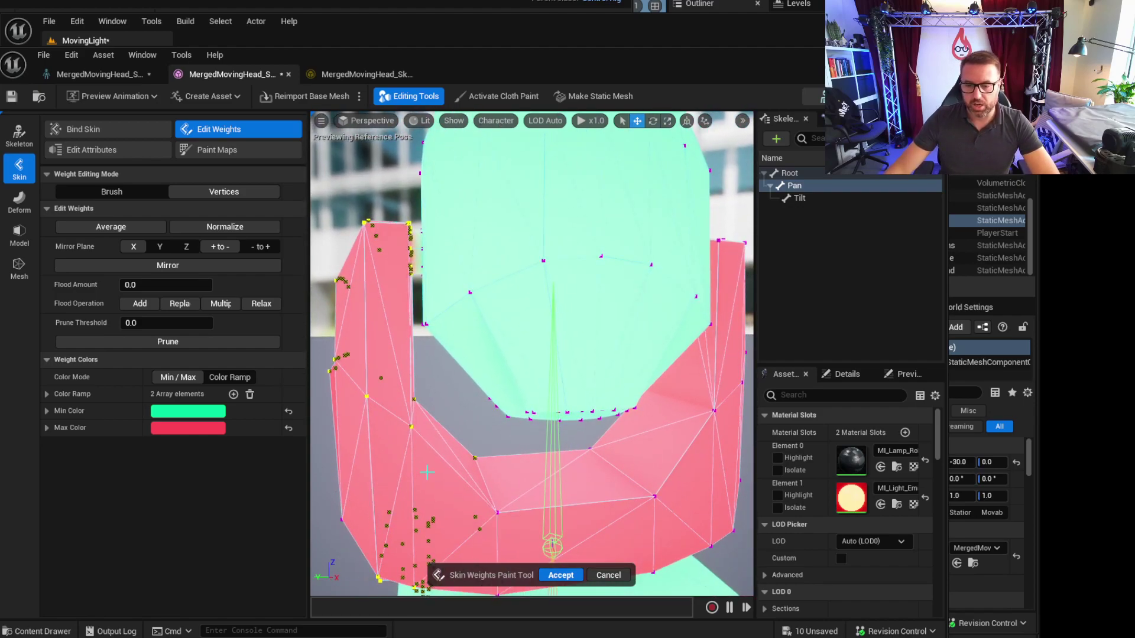
right_drag(341, 498, 355, 527)
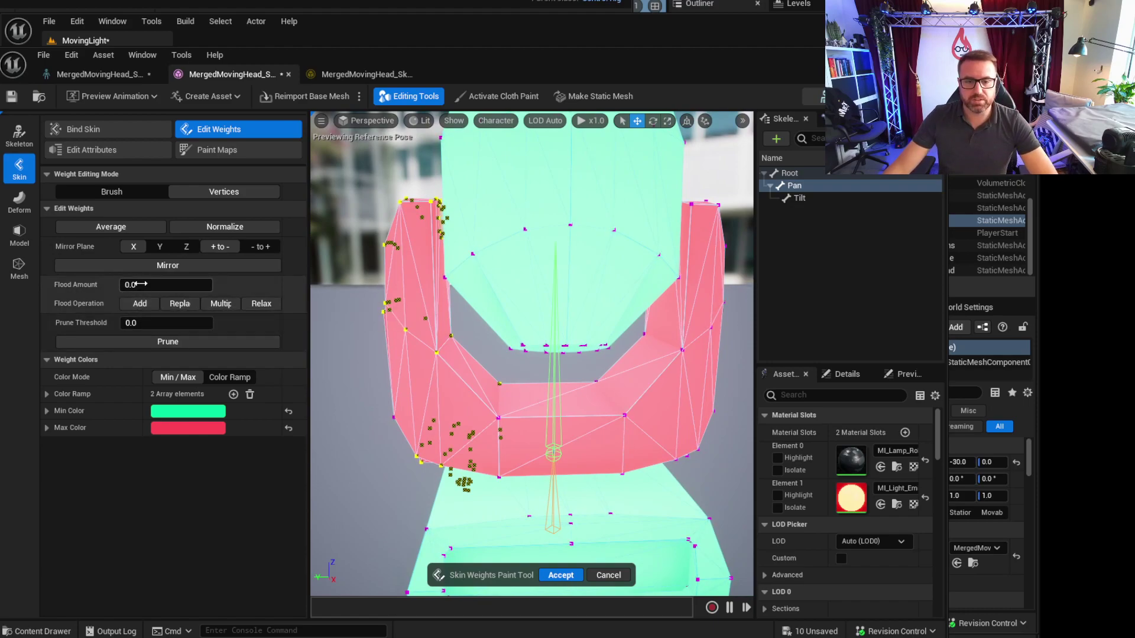
Set the Flood Amount to 1.0 for the selected yoke arm vertices
drag(140, 285, 212, 285)
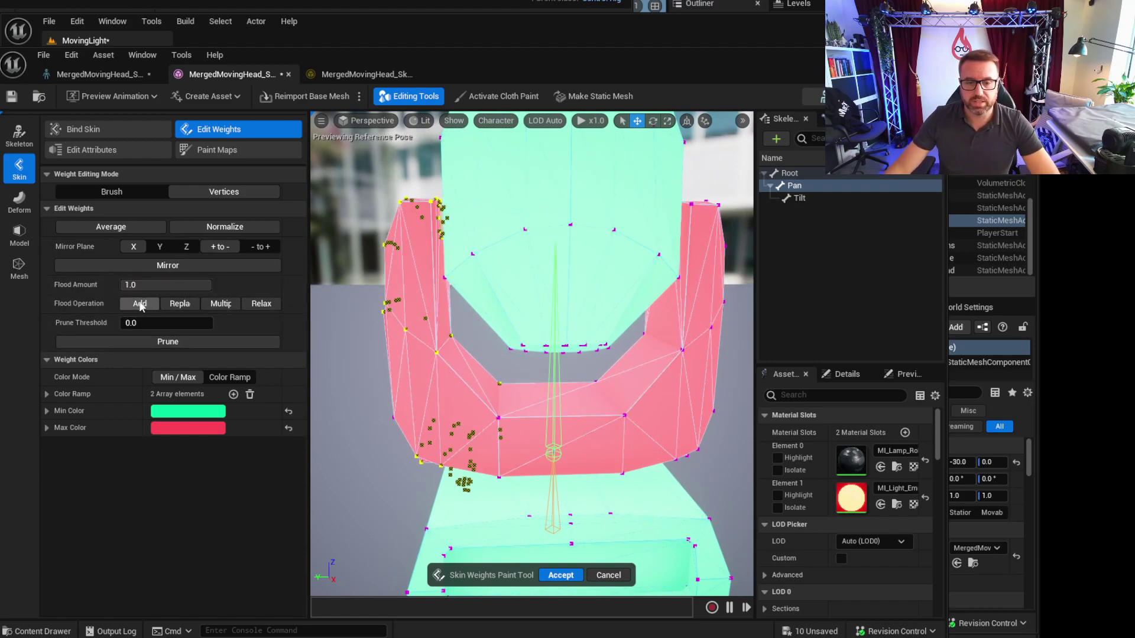
right_drag(337, 358, 334, 390)
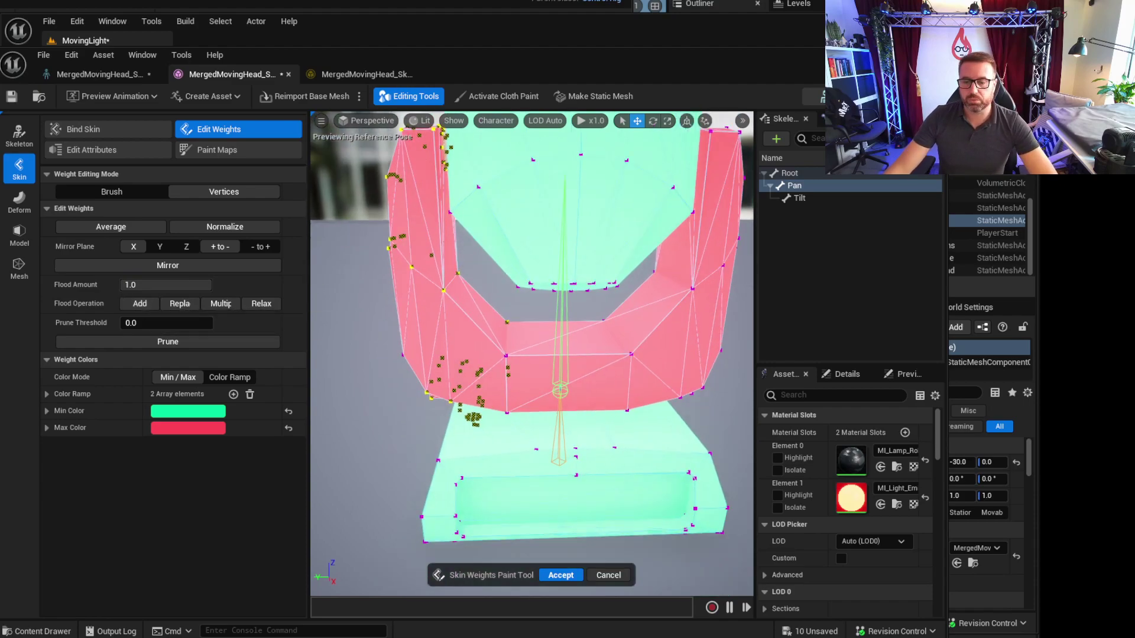
alt+drag(482, 402, 500, 388)
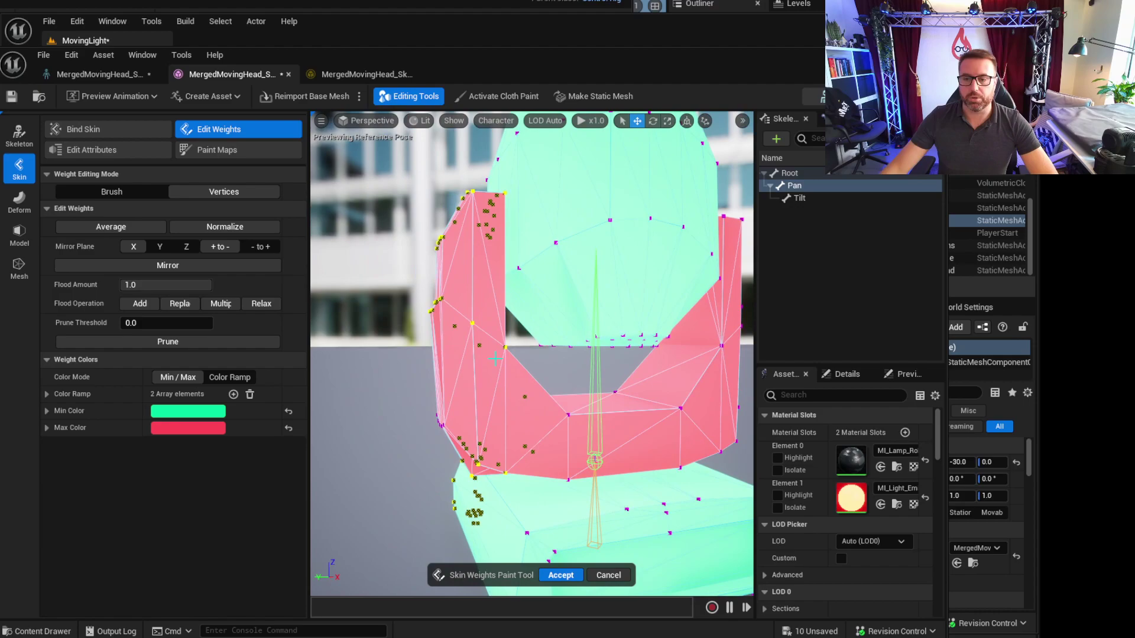
right_drag(500, 387, 501, 253)
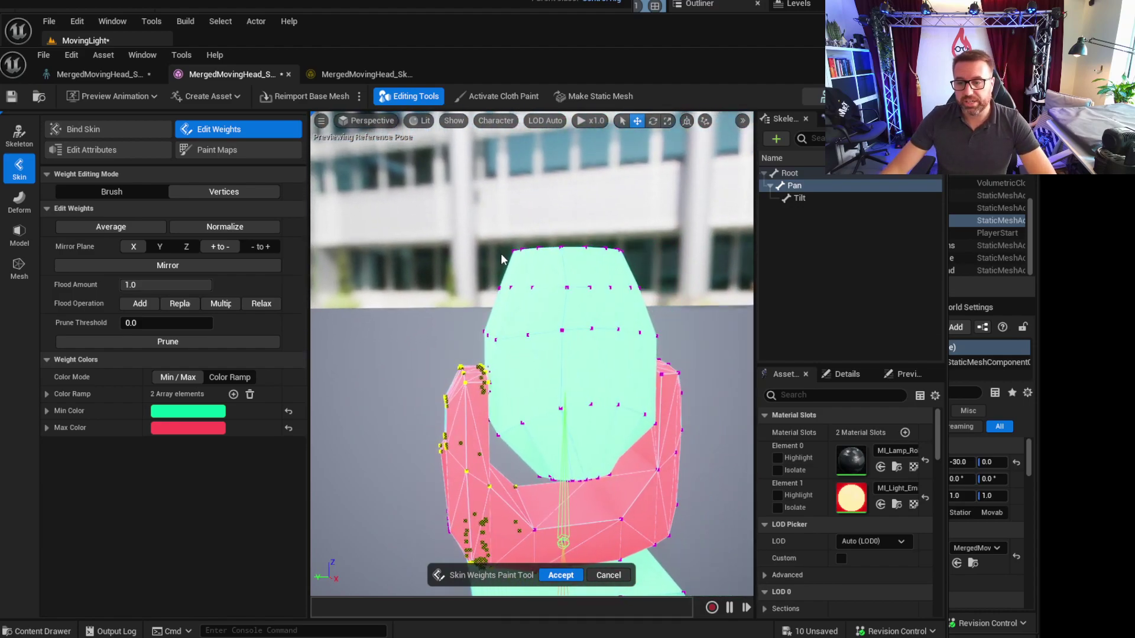
Select all vertices of the moving head and set the Flood Amount to 0.0
drag(478, 199, 652, 360)
right_drag(618, 363, 617, 402)
drag(405, 172, 697, 551)
drag(166, 285, 122, 285)
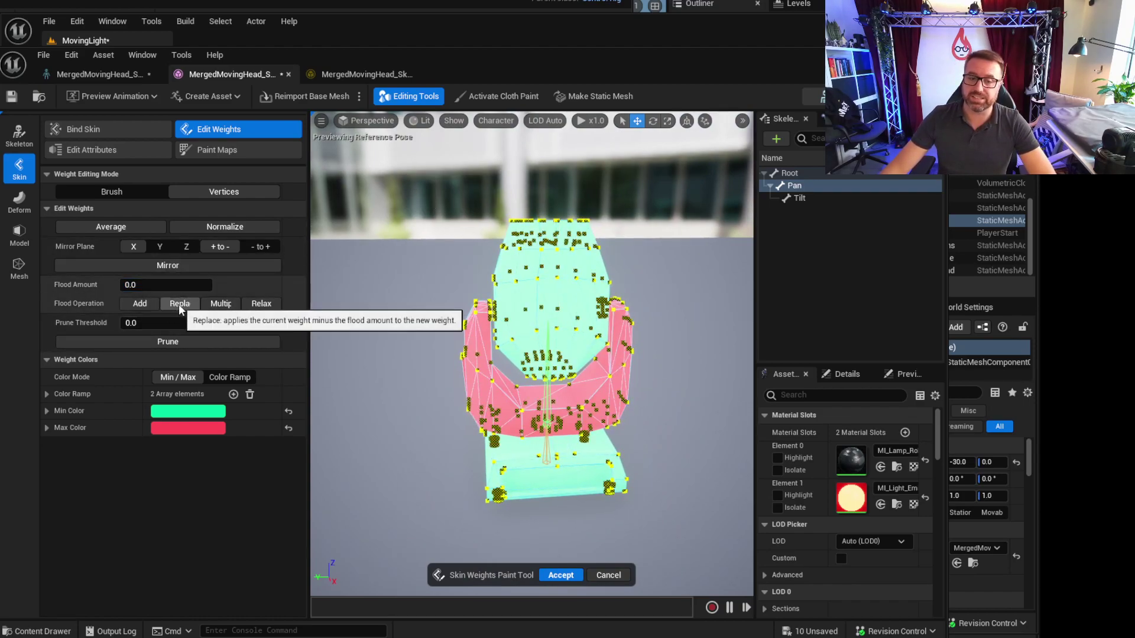
Flood the vertices at the base's front corner with the Add operation and an amount of 1.0 for the Pan bone
drag(156, 285, 198, 285)
key(w)
right_drag(378, 348, 412, 388)
click(455, 373)
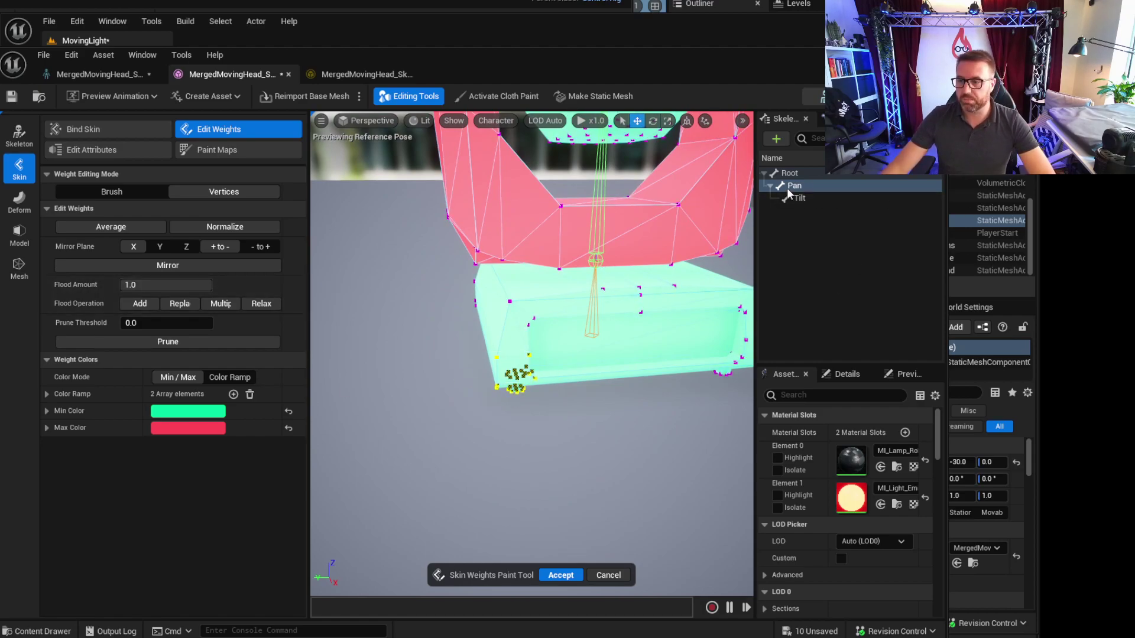
click(137, 303)
alt+drag(508, 367, 524, 436)
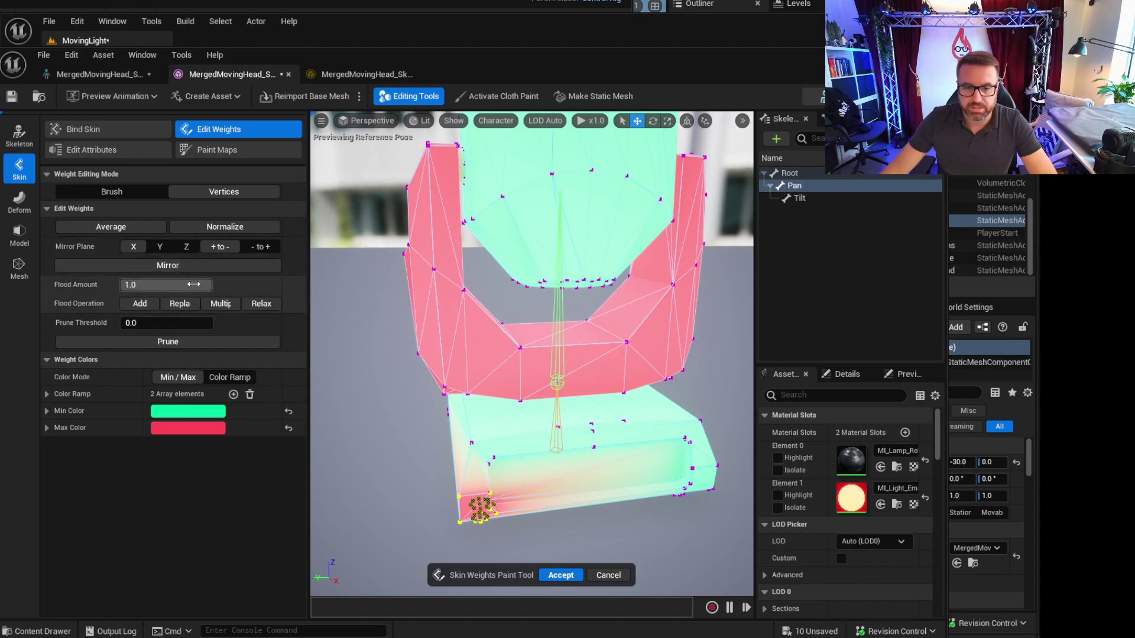
Remove the Pan weight from the base's corner vertices using the Replace flood operation with an amount of 0.0
drag(192, 285, 172, 285)
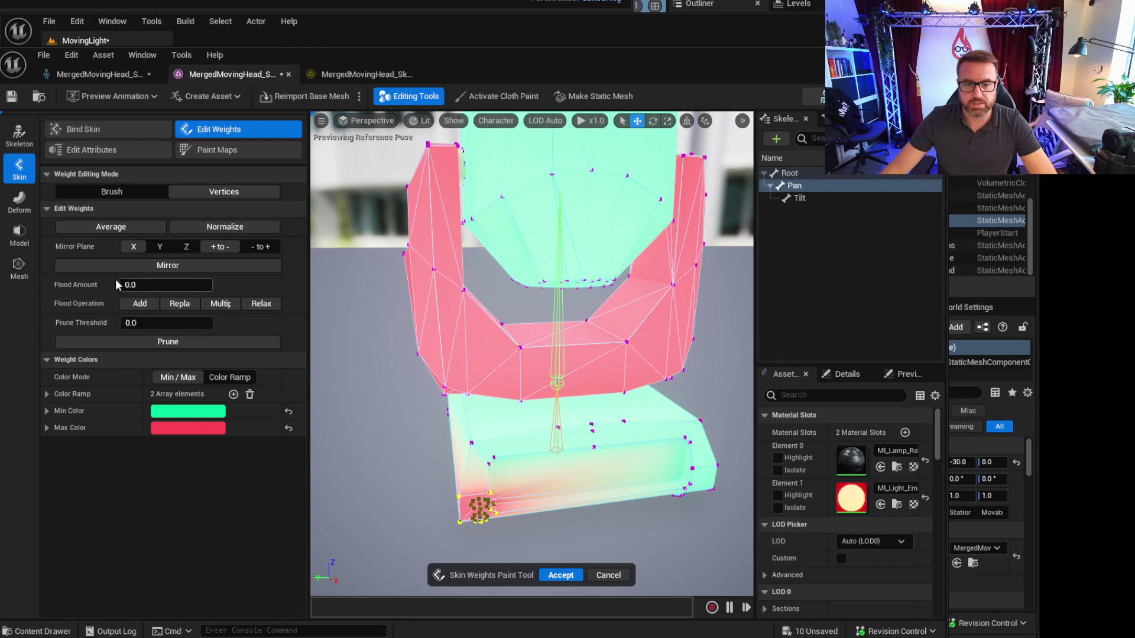
click(178, 303)
key(s)
right_drag(455, 456, 491, 473)
key(a)
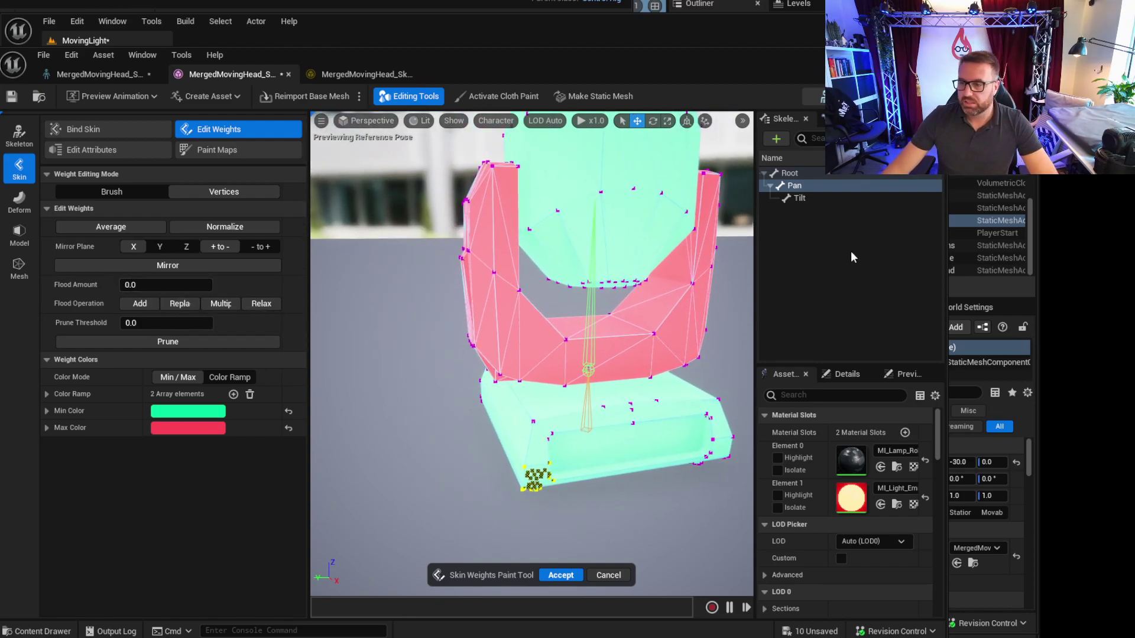
Clear the bone selection and cancel the Skin Weights Paint Tool
click(797, 240)
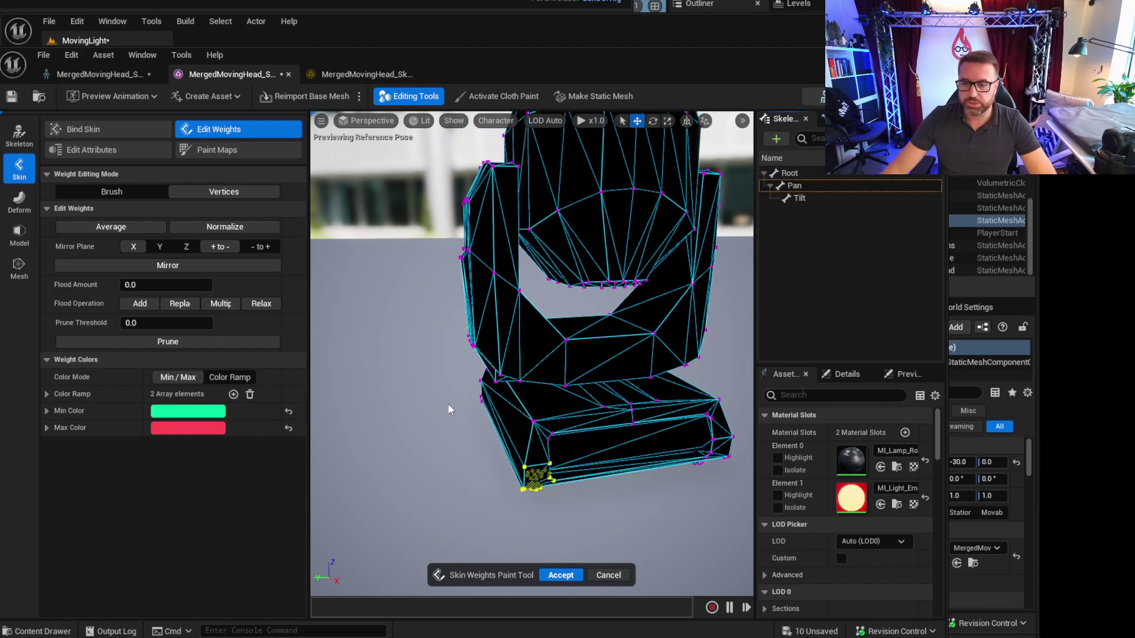
alt+drag(448, 403, 412, 421)
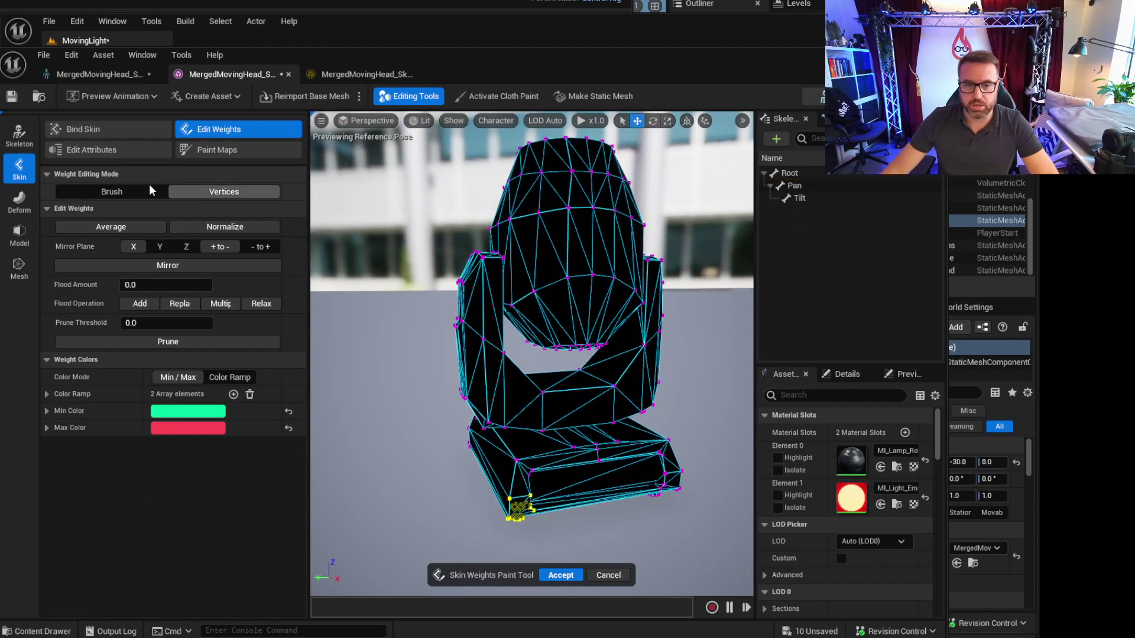
click(609, 575)
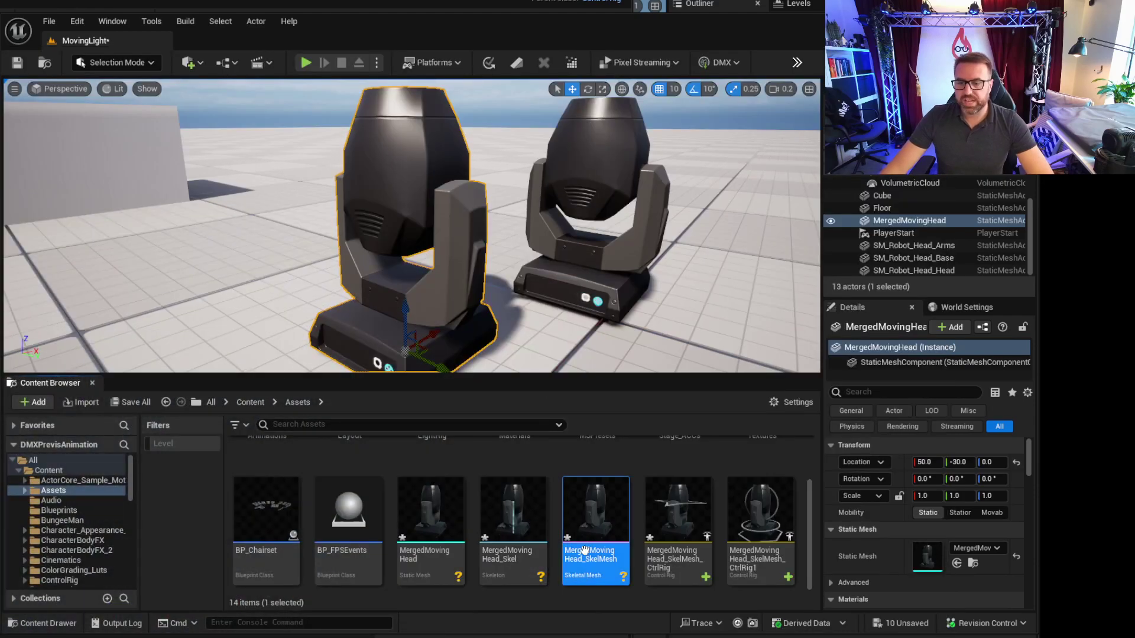
Switch to the existing MergedMovingHead_SkelMesh_CtrlRig1 control rig and rotate its Tilt_ctrl control to 50° to test the head's tilt
mouse_move(347, 223)
right_down()
mouse_move(347, 242)
mouse_move(348, 231)
right_up()
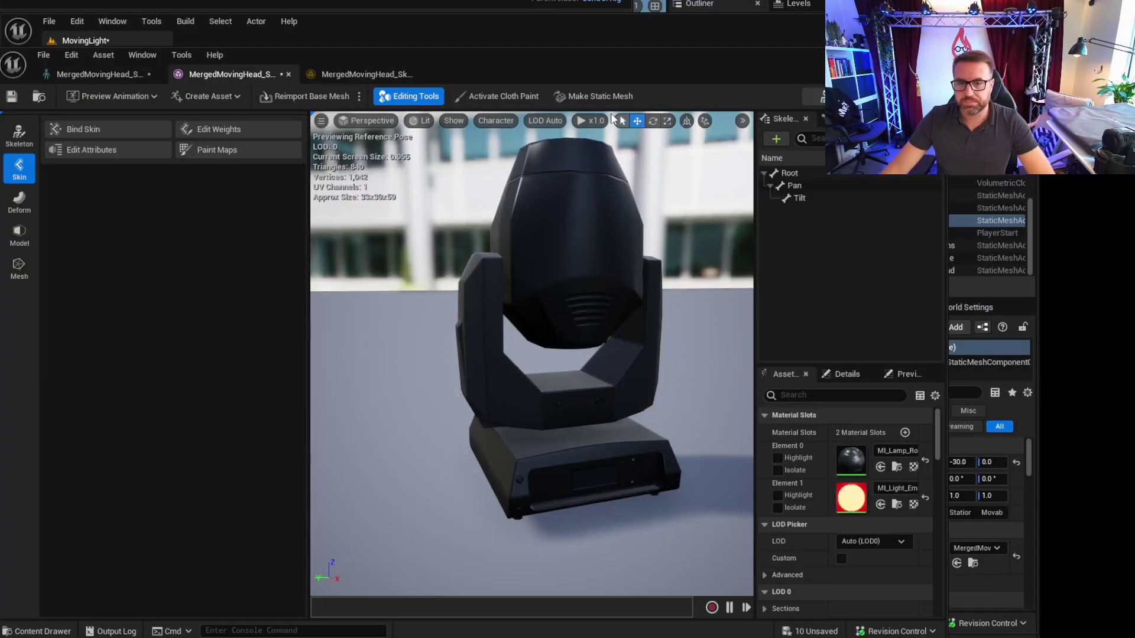
click(363, 74)
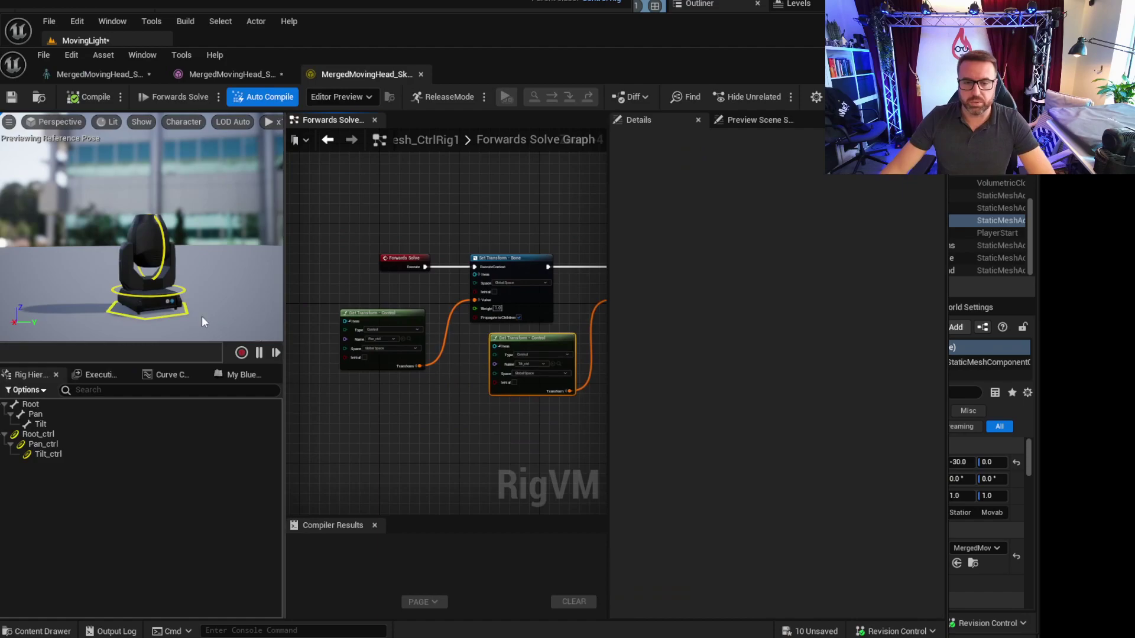
scroll(140, 297, up, 5)
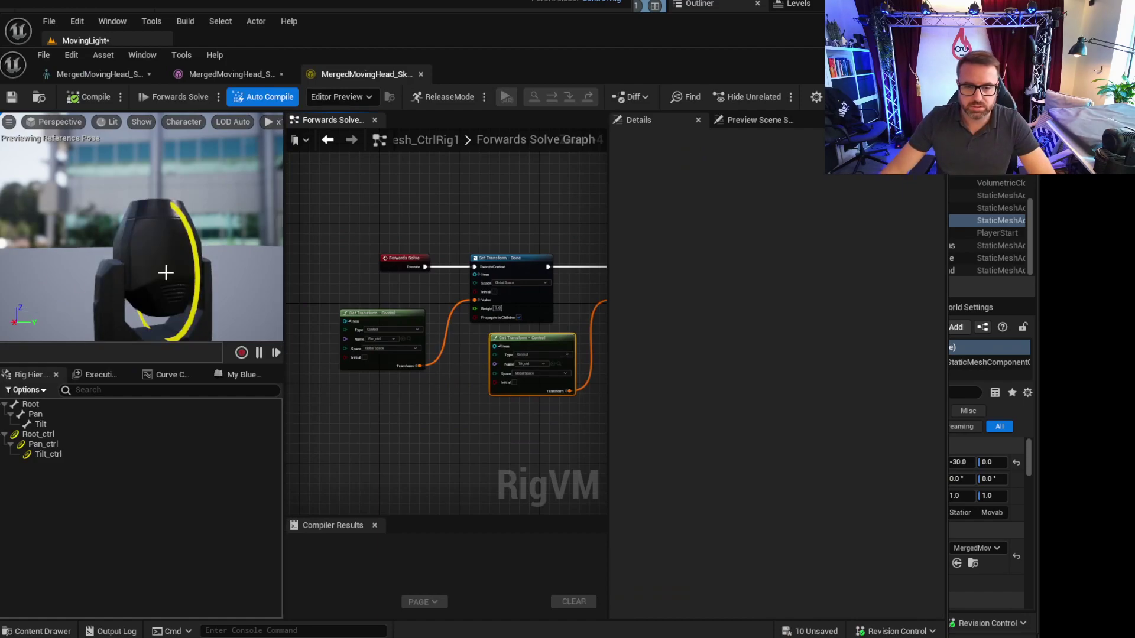
drag(210, 244, 208, 292)
click(194, 305)
mouse_move(173, 178)
mouse_down()
mouse_move(170, 251)
mouse_move(173, 157)
mouse_up()
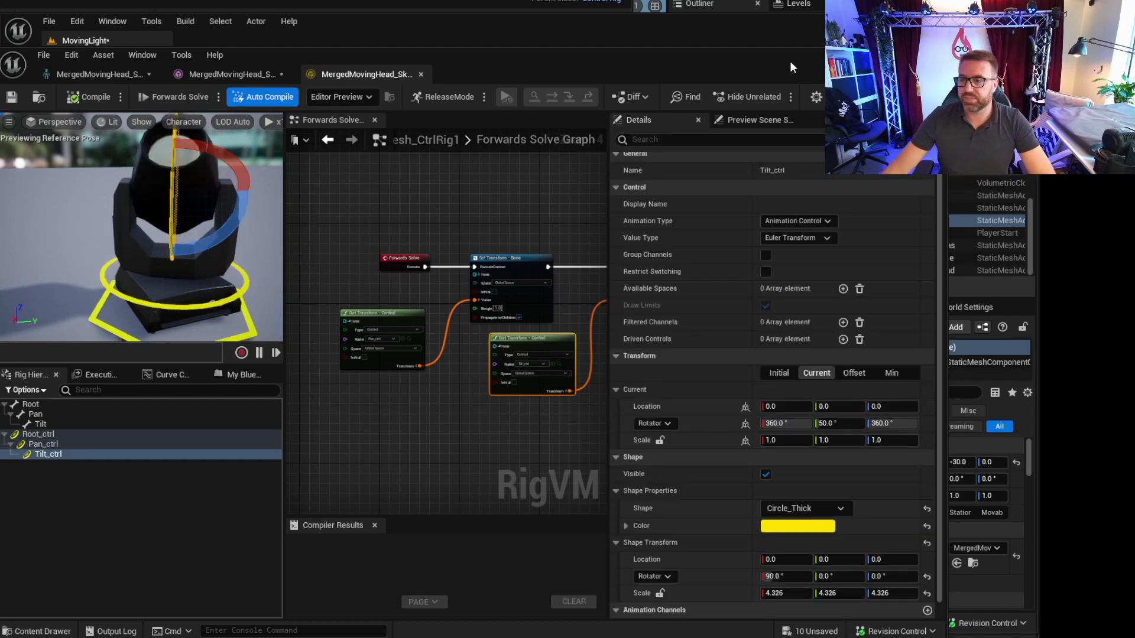
Return to the level editor and review the Convert to Skeletal Mesh and Nanite options of the MergedMovingHead static mesh
key(alt+Tab)
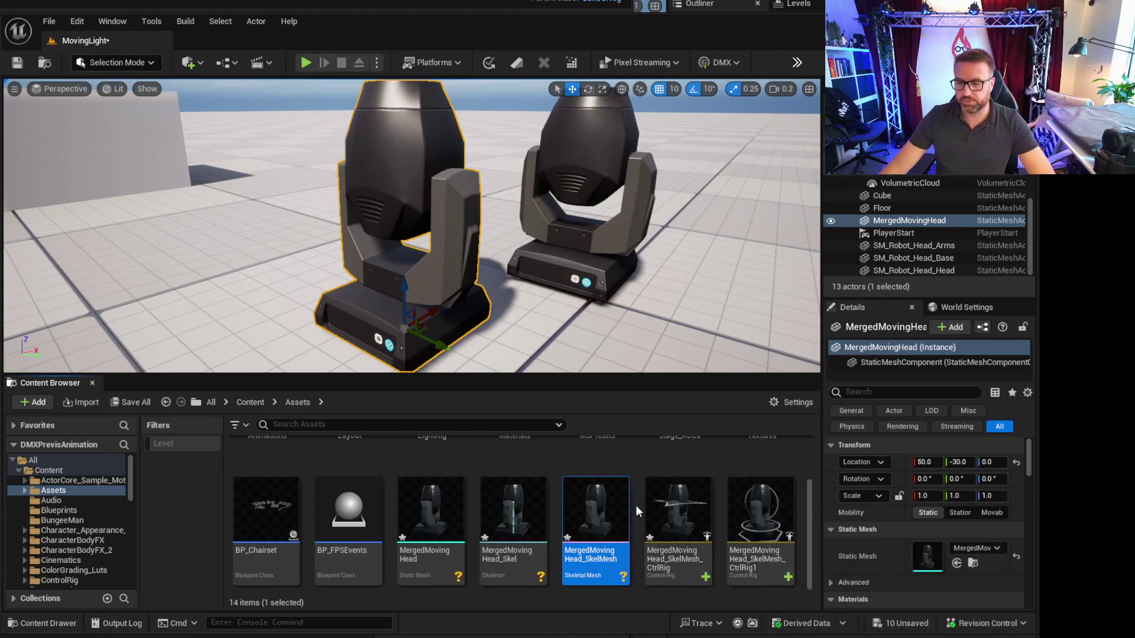
mouse_move(602, 526)
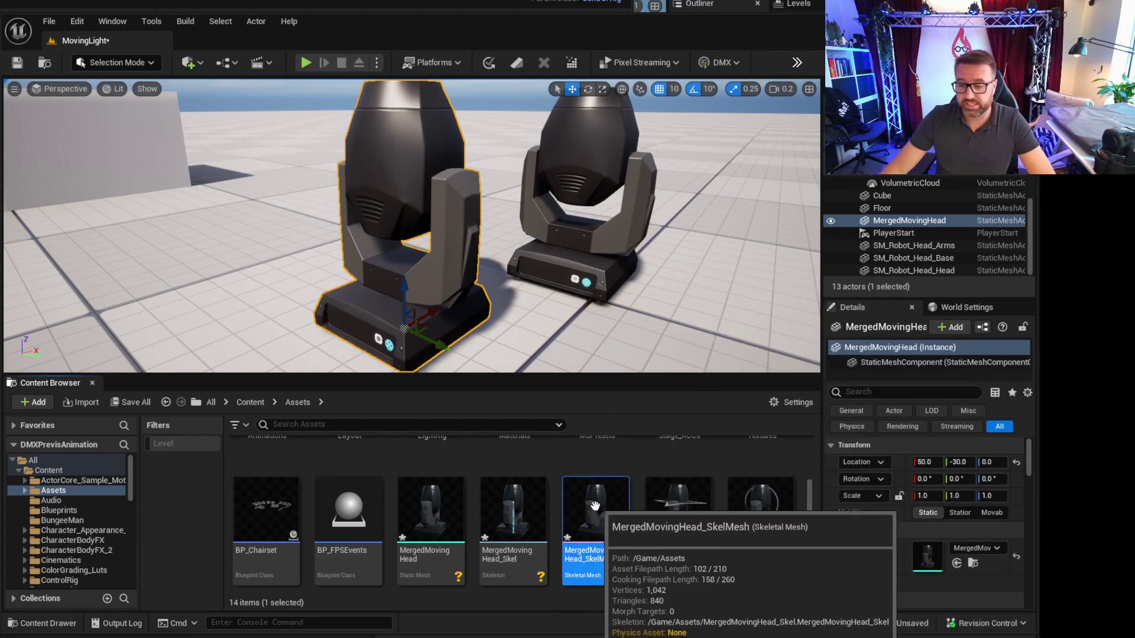
click(422, 512)
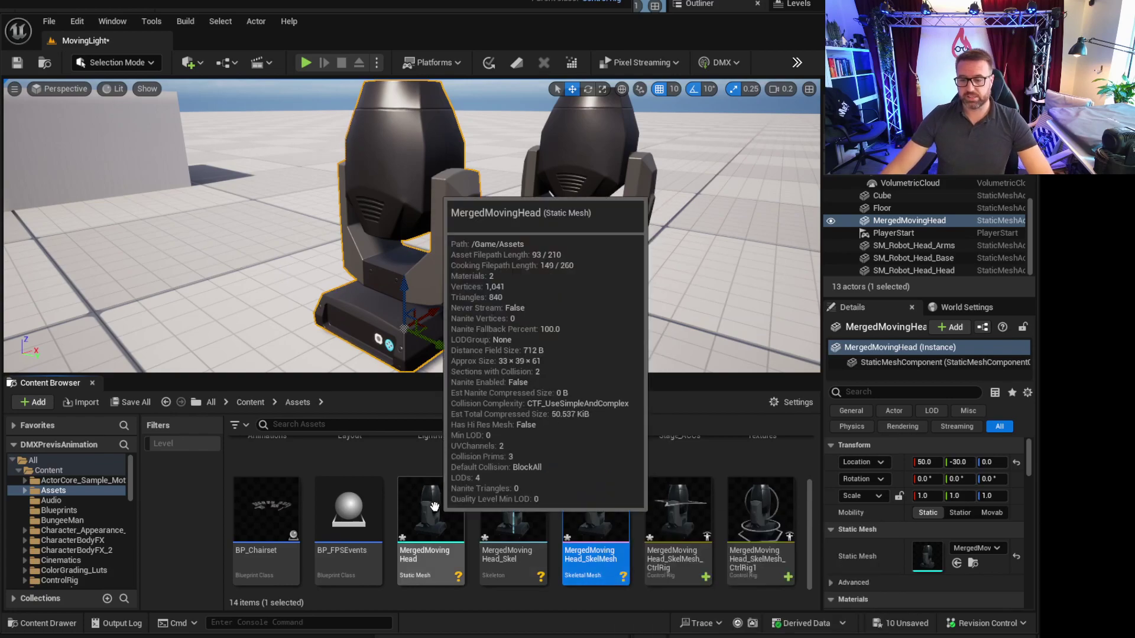
right_click(422, 512)
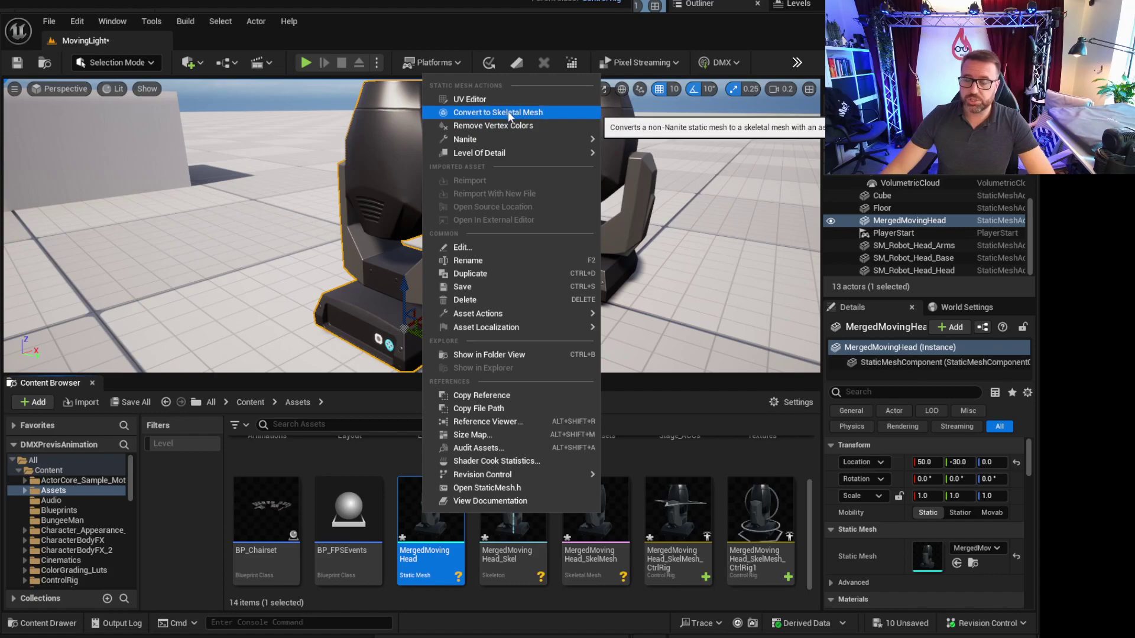
mouse_move(502, 139)
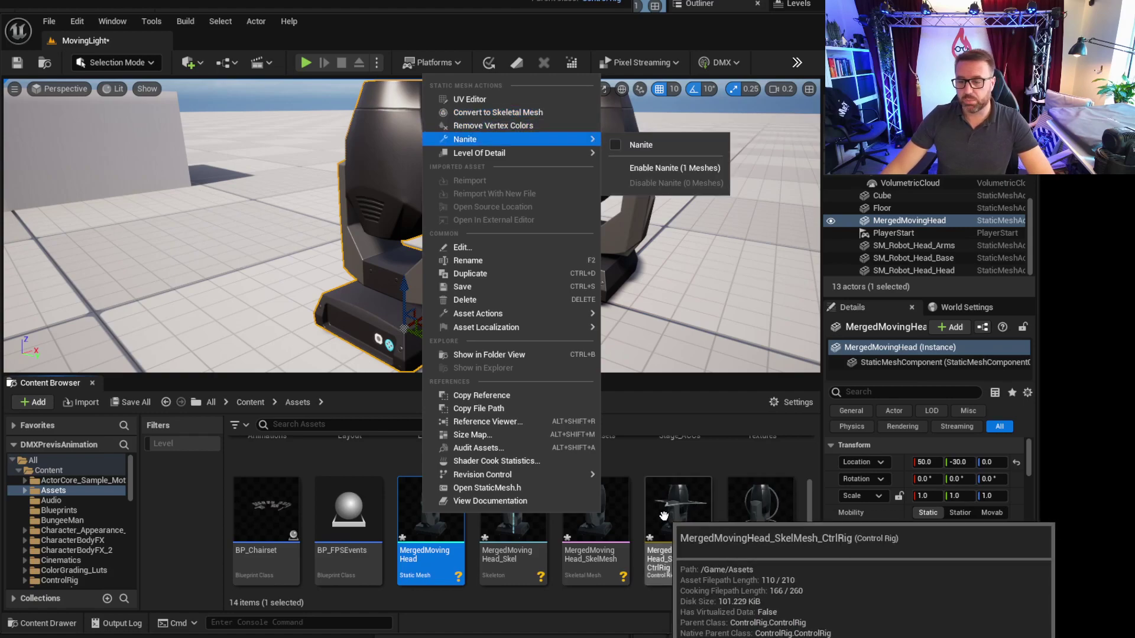
click(708, 502)
Create a Control Rig from the MergedMovingHead_SkelMesh skeletal mesh and open the new rig
click(595, 514)
right_click(596, 515)
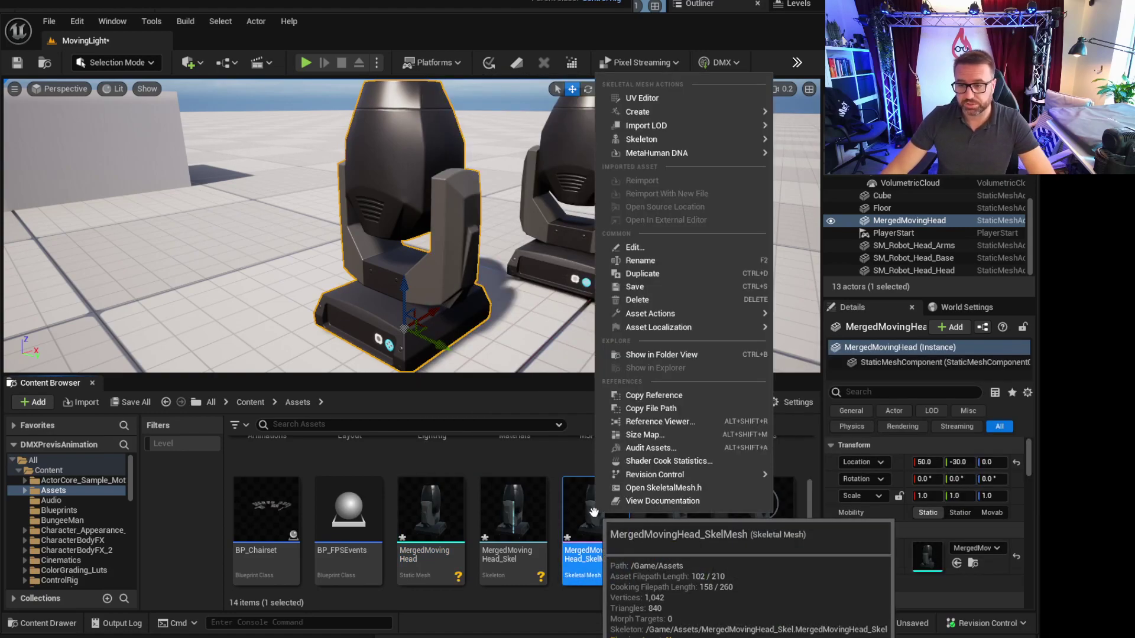
mouse_move(682, 112)
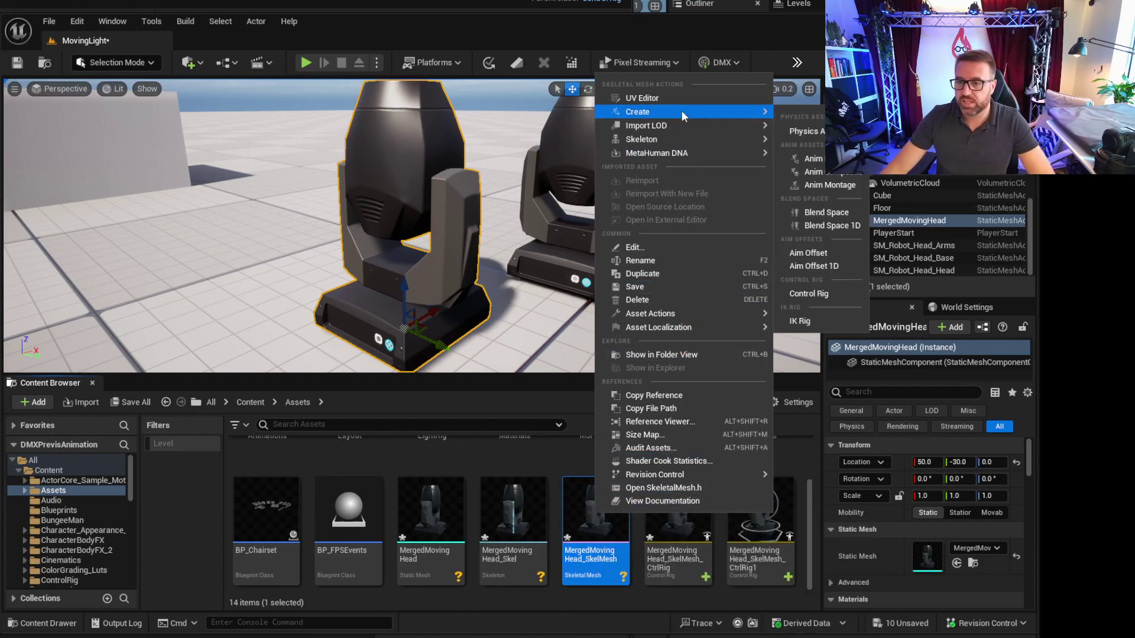
click(796, 322)
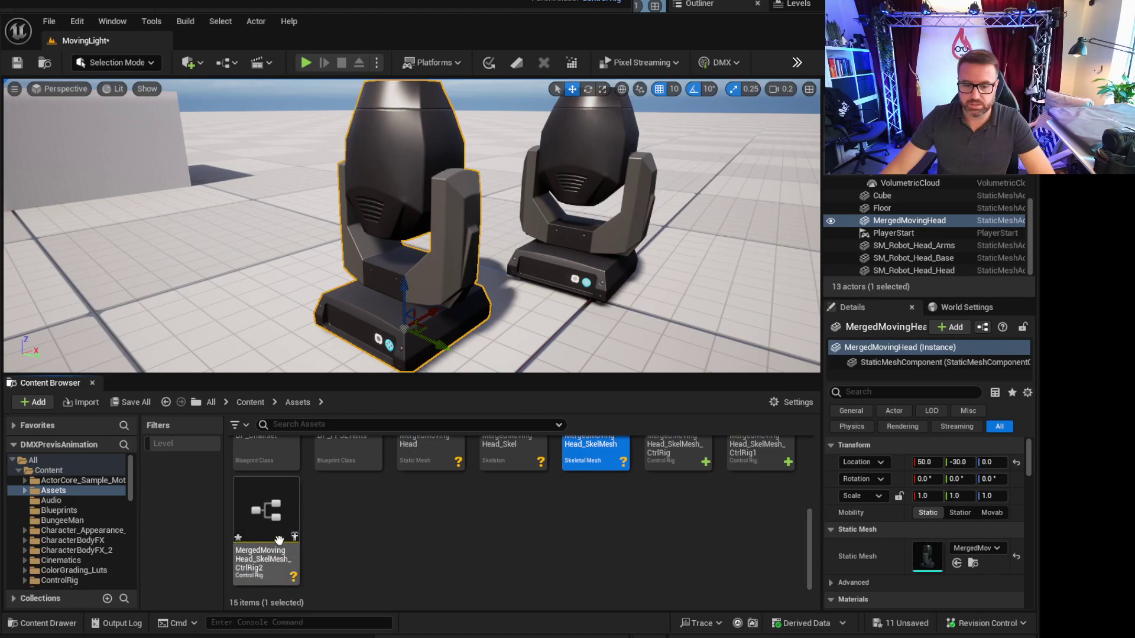
click(346, 531)
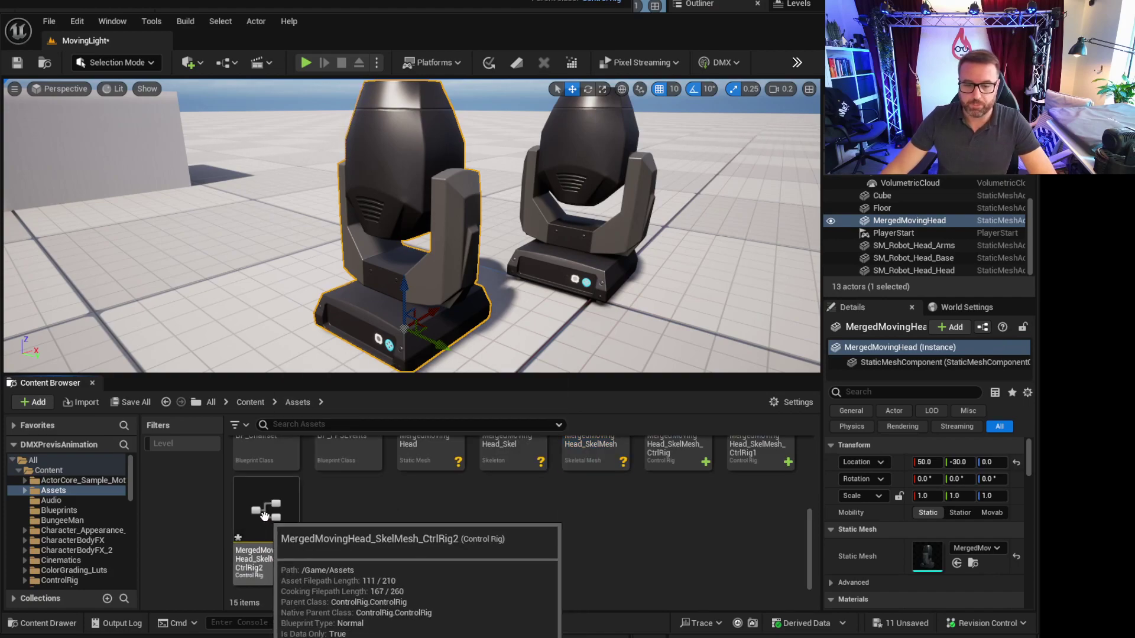
double_click(265, 518)
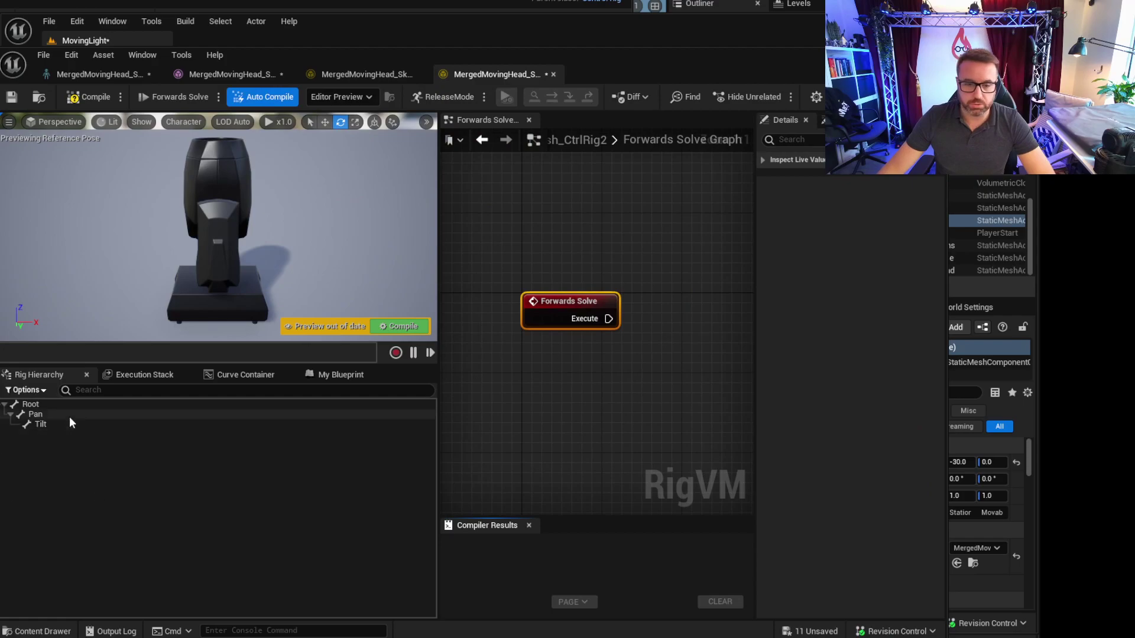
Inspect the Root, Pan and Tilt bones in the new control rig's hierarchy
click(48, 412)
click(47, 425)
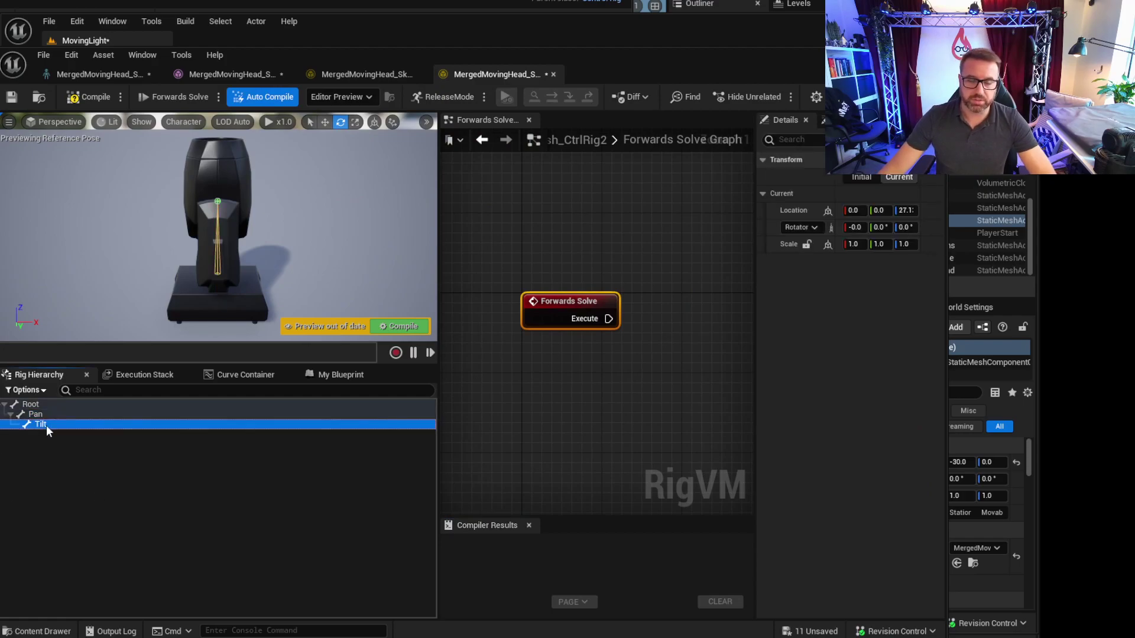
click(42, 405)
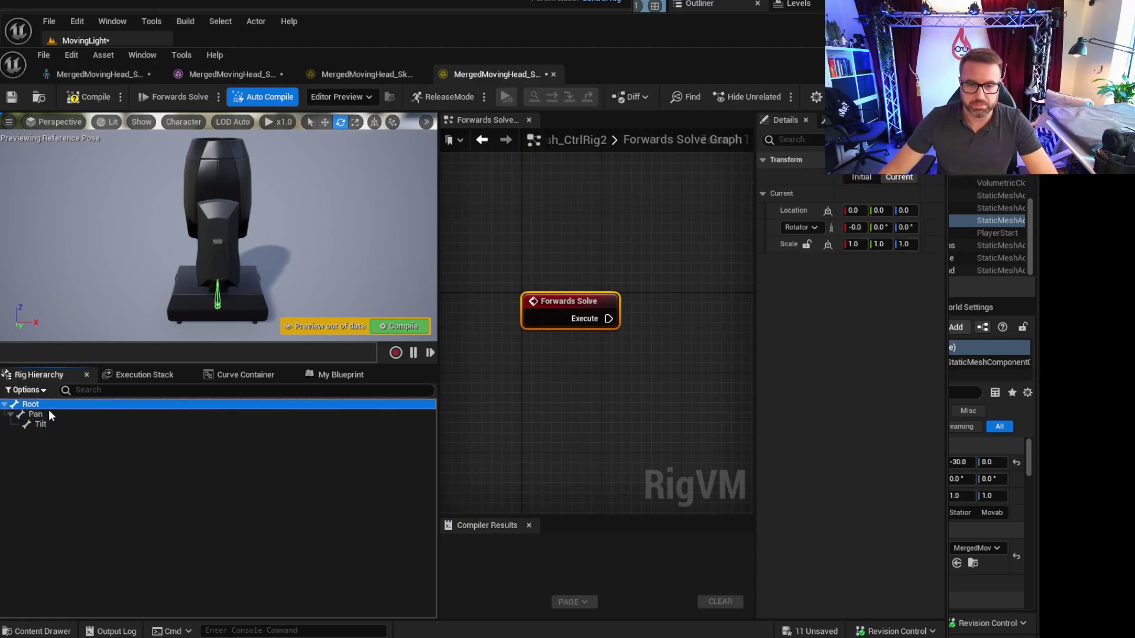
click(49, 416)
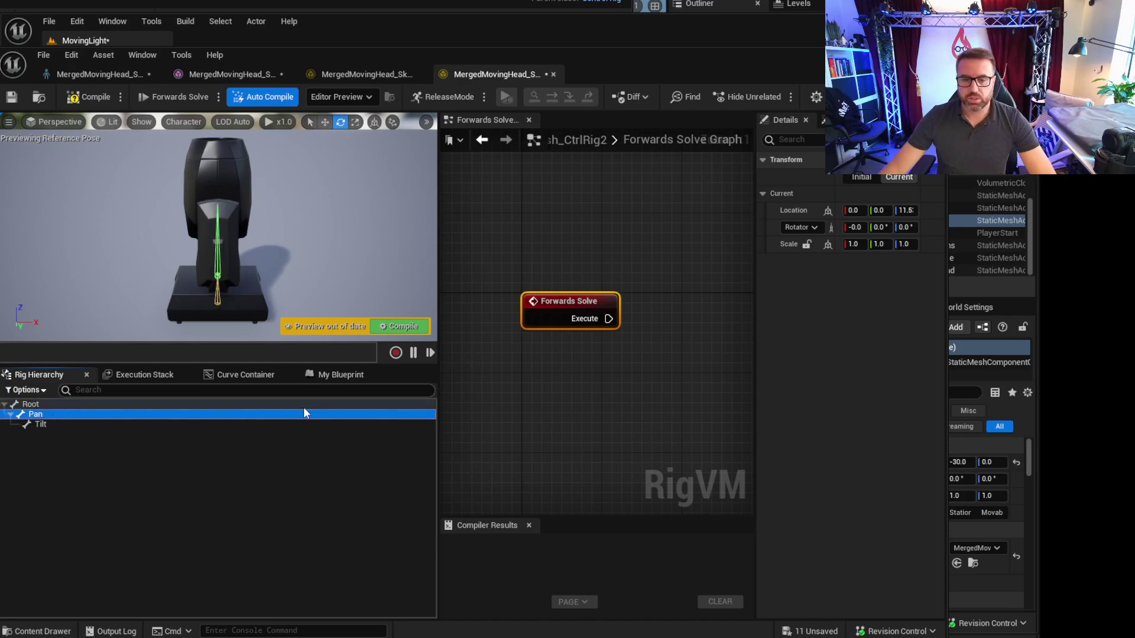
Add animation controls for the Pan and Tilt bones with Add Controls For Selected
ctrl+click(51, 424)
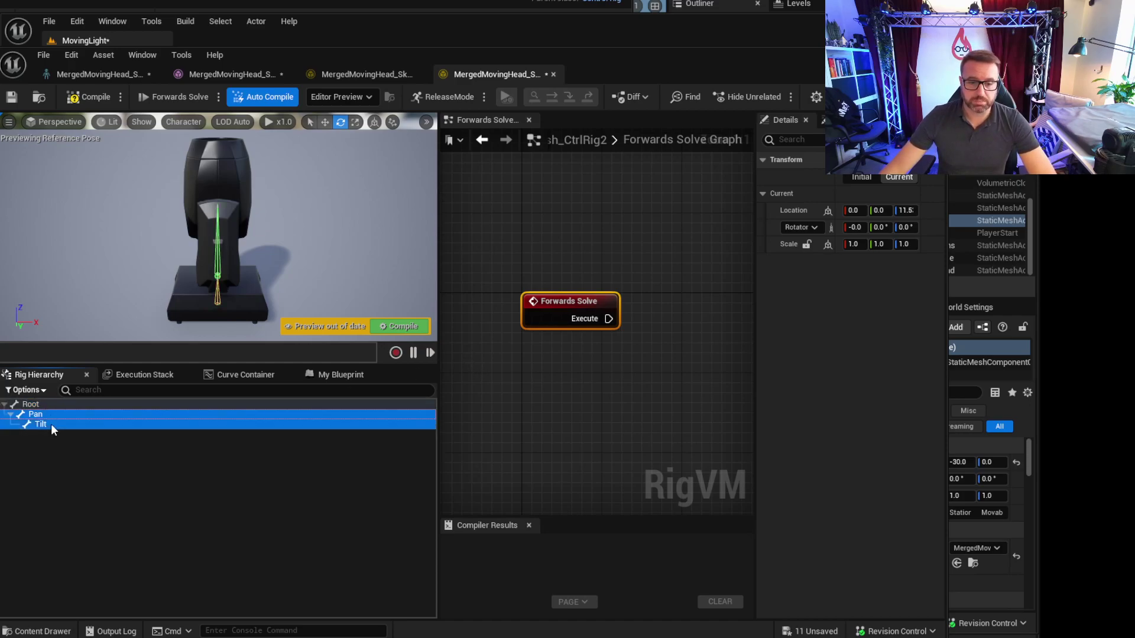
right_click(52, 413)
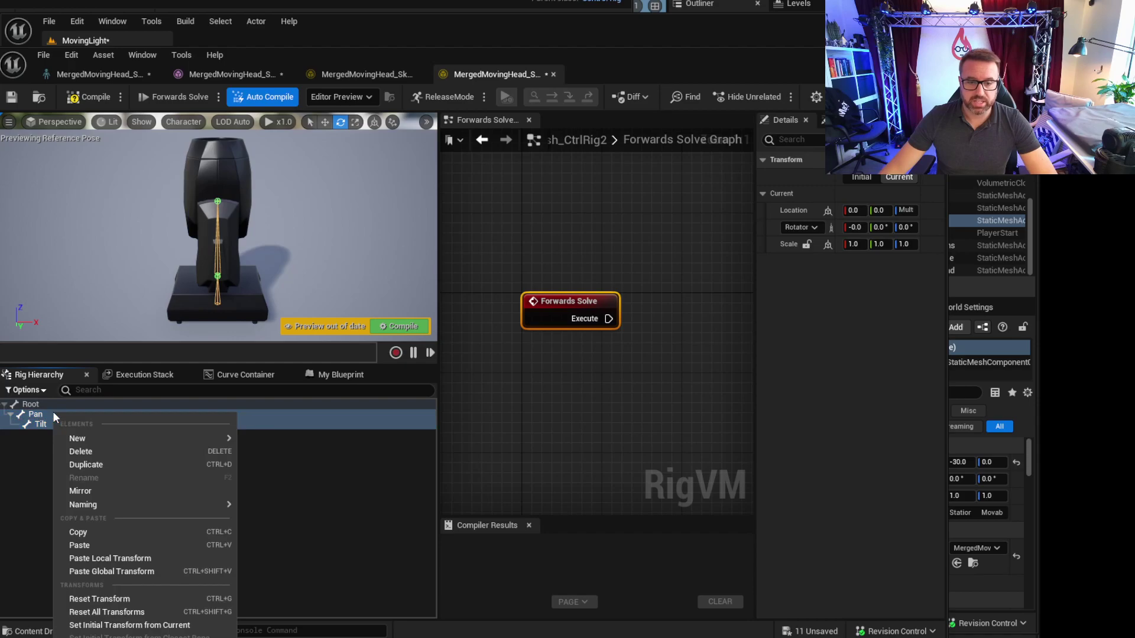
mouse_move(118, 439)
click(313, 497)
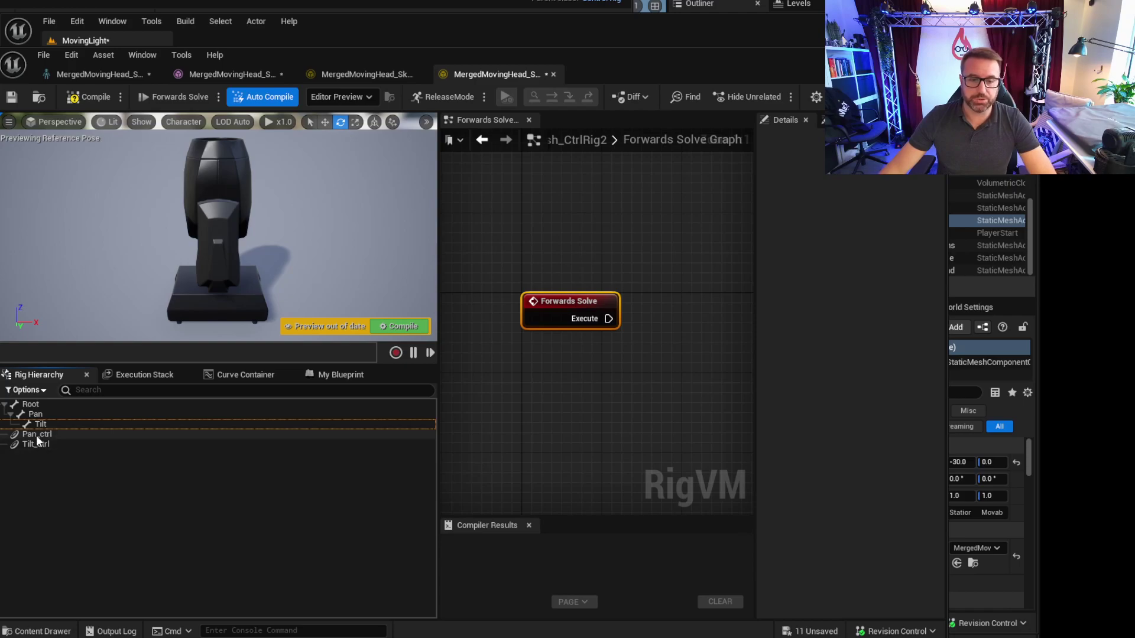
Try adding a single new control under the Tilt bone and move it out of the bone hierarchy before deleting it
click(50, 424)
right_click(49, 424)
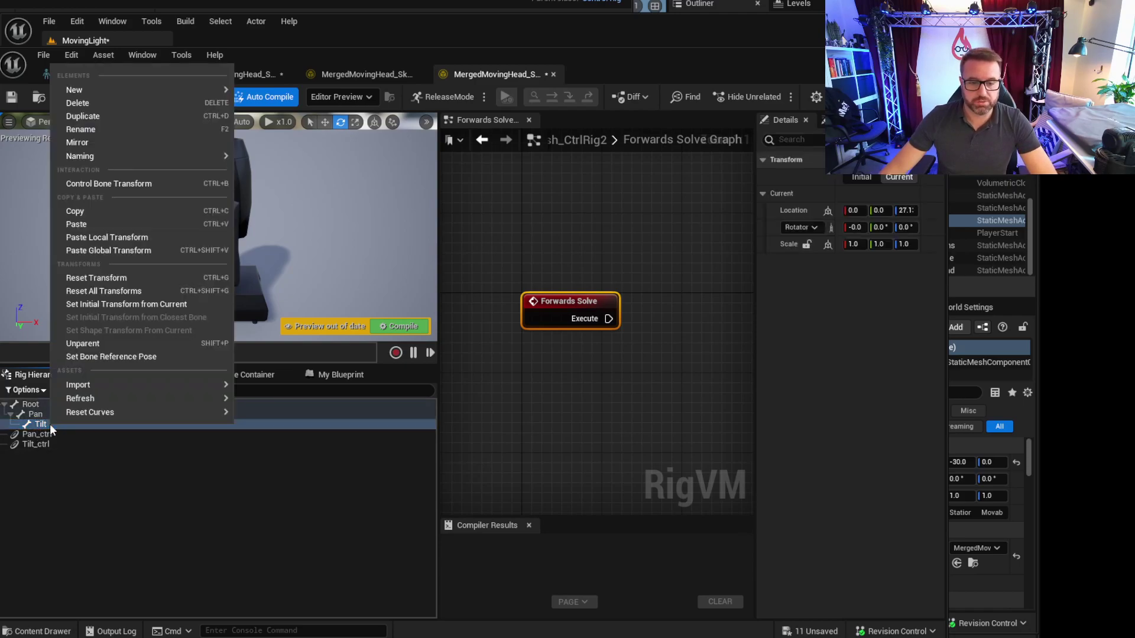
mouse_move(151, 89)
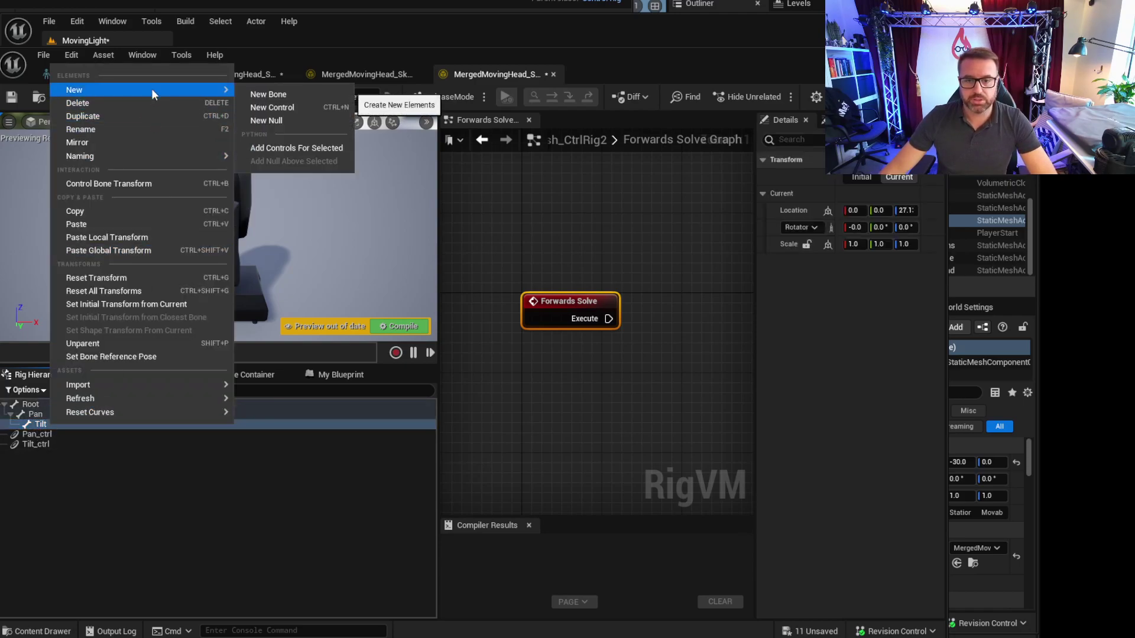
click(300, 107)
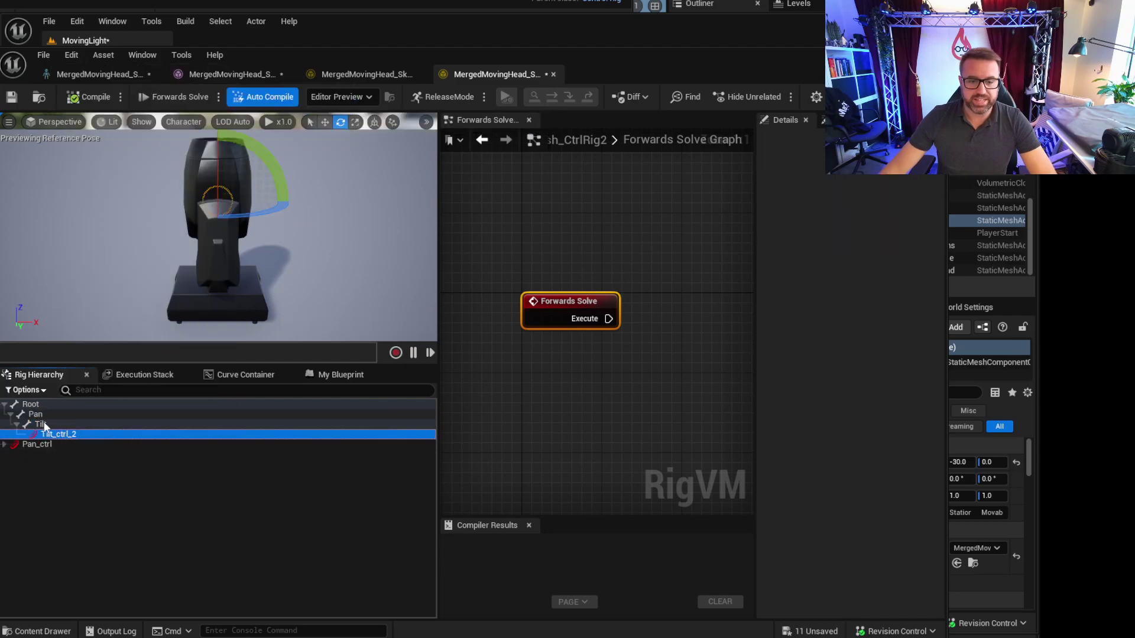
mouse_move(55, 436)
mouse_down()
mouse_move(64, 476)
mouse_move(65, 456)
mouse_up()
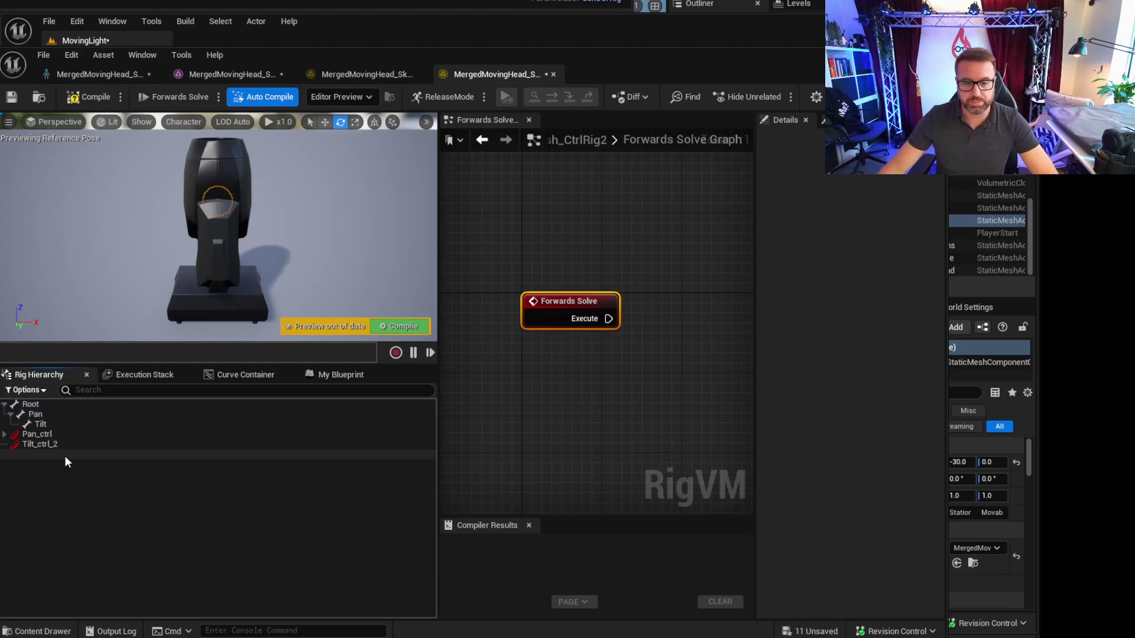
click(61, 443)
key(Delete)
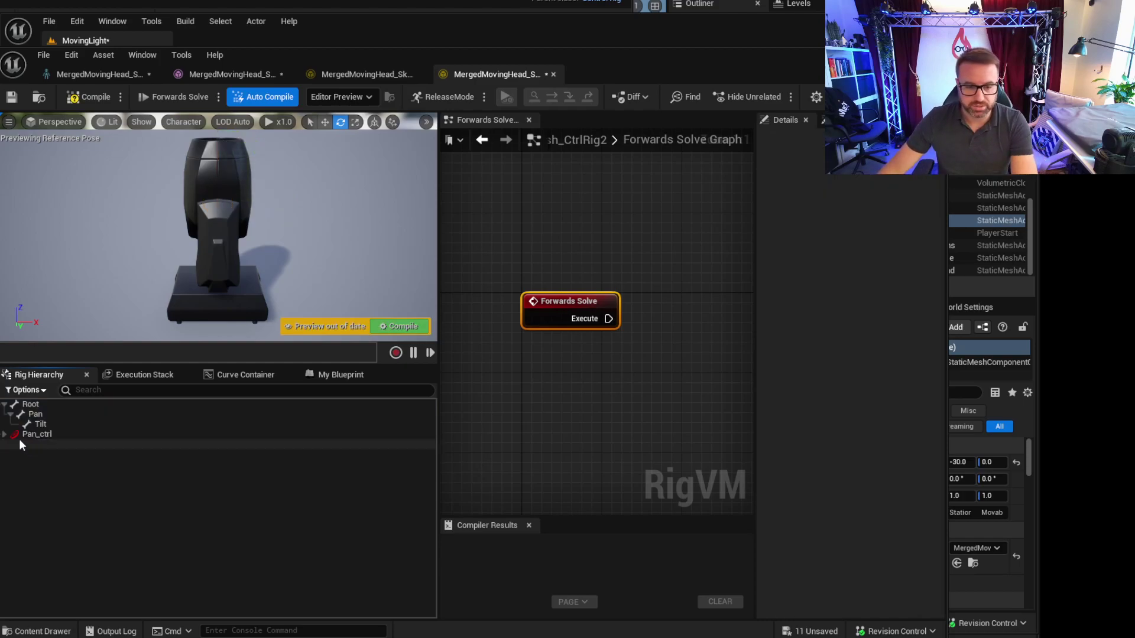
Check the Pan_ctrl and Tilt_ctrl nesting and add a matching control for the Root bone with Add Controls For Selected
click(35, 435)
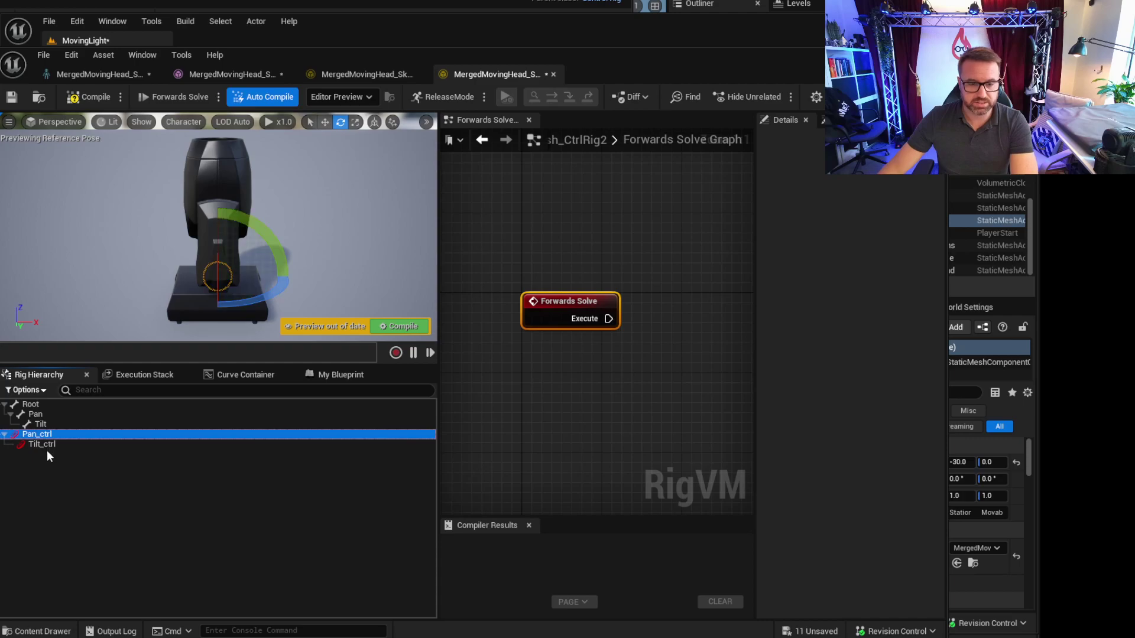
click(70, 444)
click(45, 404)
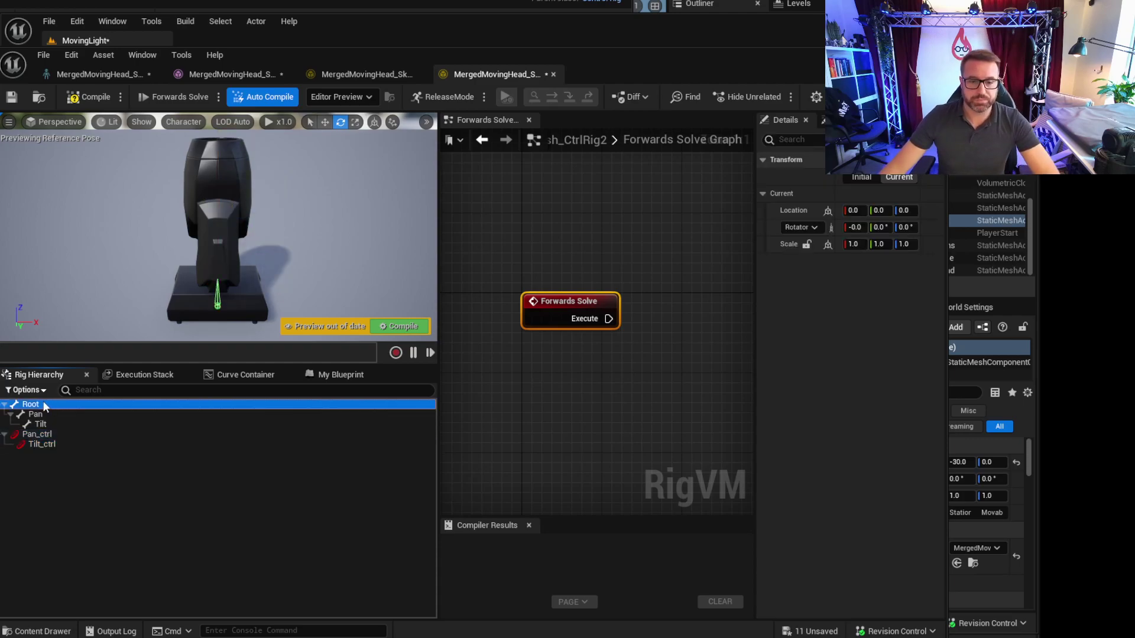
right_click(45, 407)
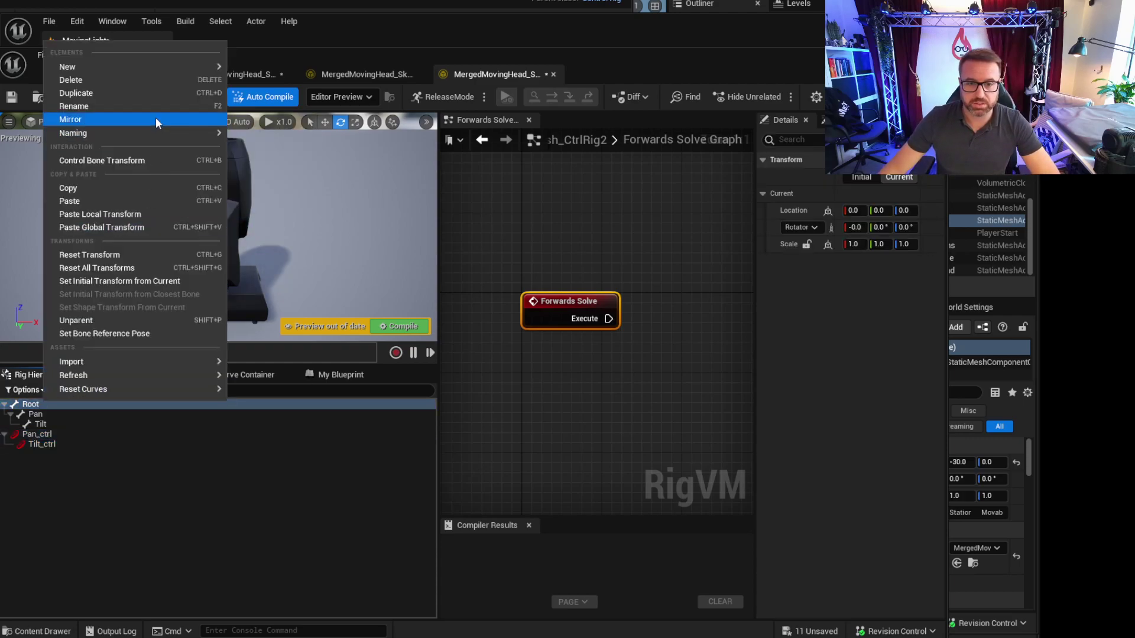
mouse_move(195, 66)
click(293, 125)
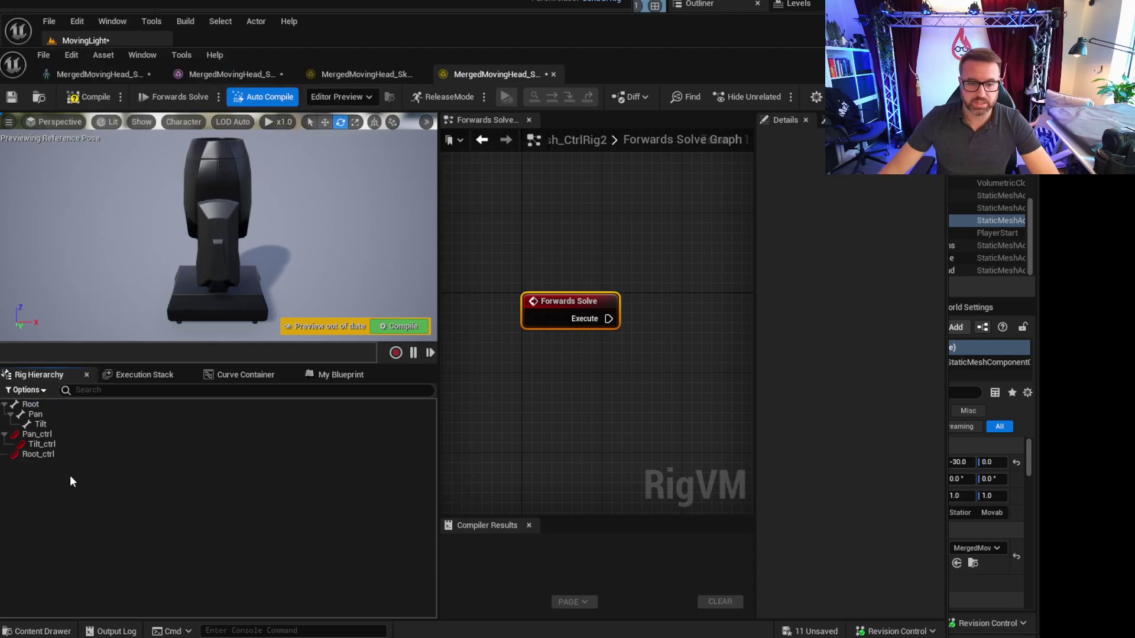
Nest Pan_ctrl under Root_ctrl and Tilt_ctrl under Pan_ctrl so the controls mirror the bone hierarchy
click(33, 435)
shift+click(46, 445)
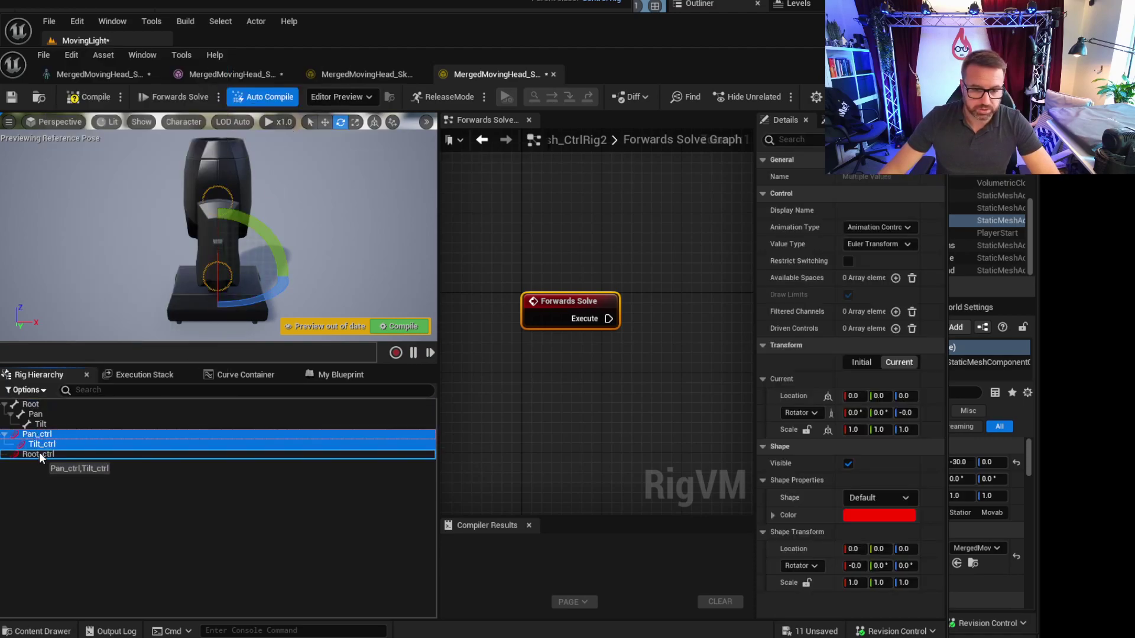
drag(42, 444, 41, 452)
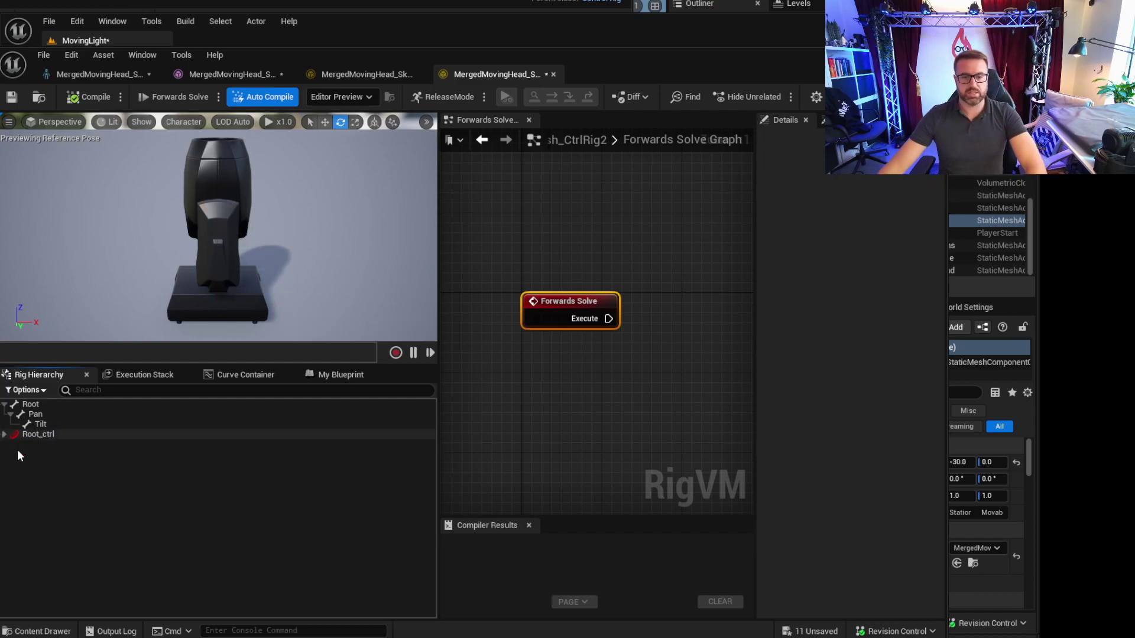
click(36, 453)
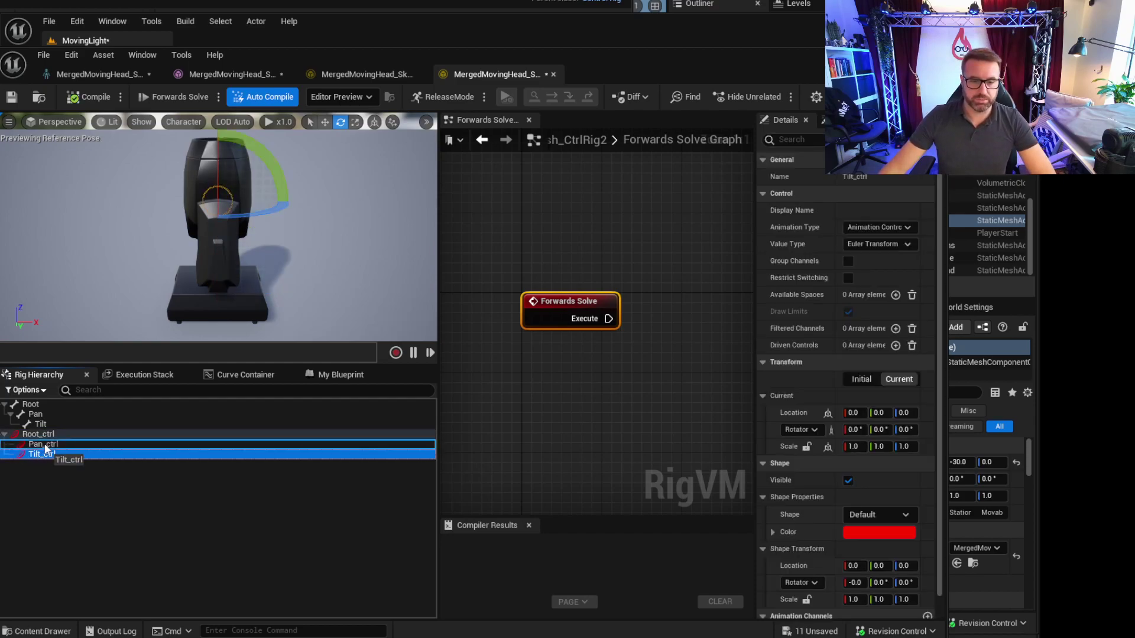
drag(44, 449, 44, 446)
click(9, 445)
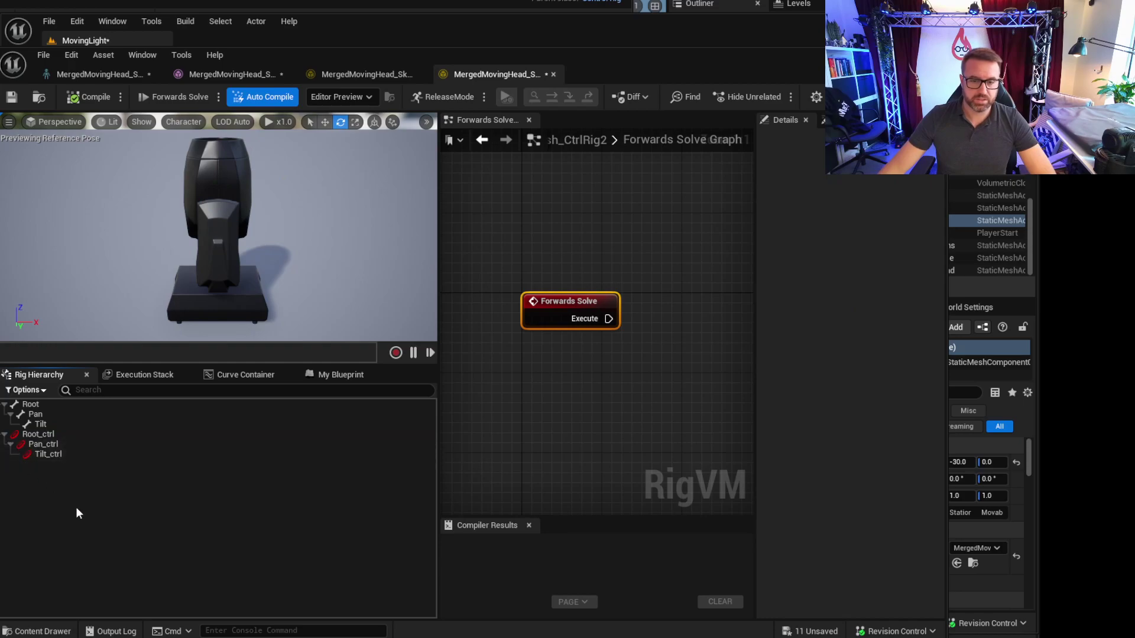
Set Root_ctrl's shape to Star4_Thick and scale the shape uniformly to about 8.44
click(56, 437)
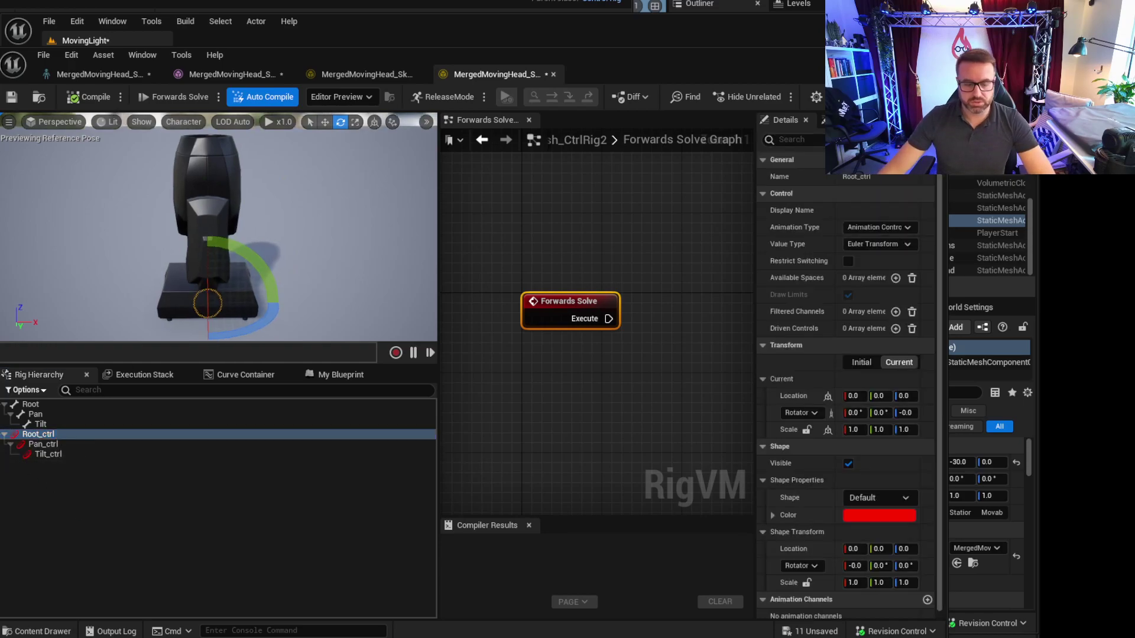
right_drag(219, 227, 319, 236)
scroll(820, 506, down, 1)
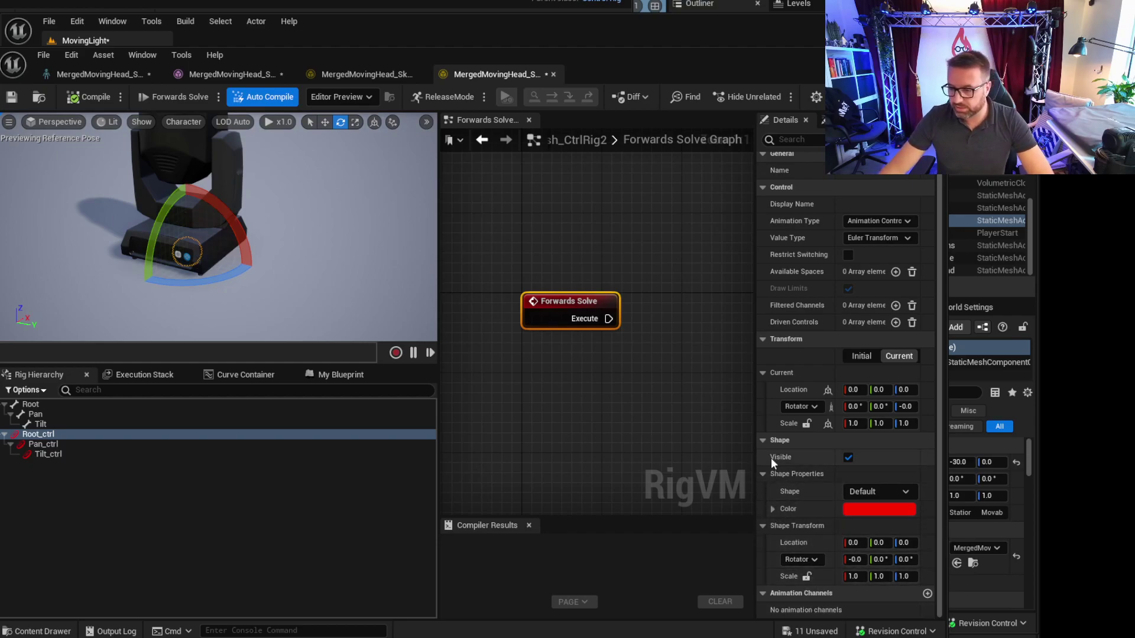
click(904, 495)
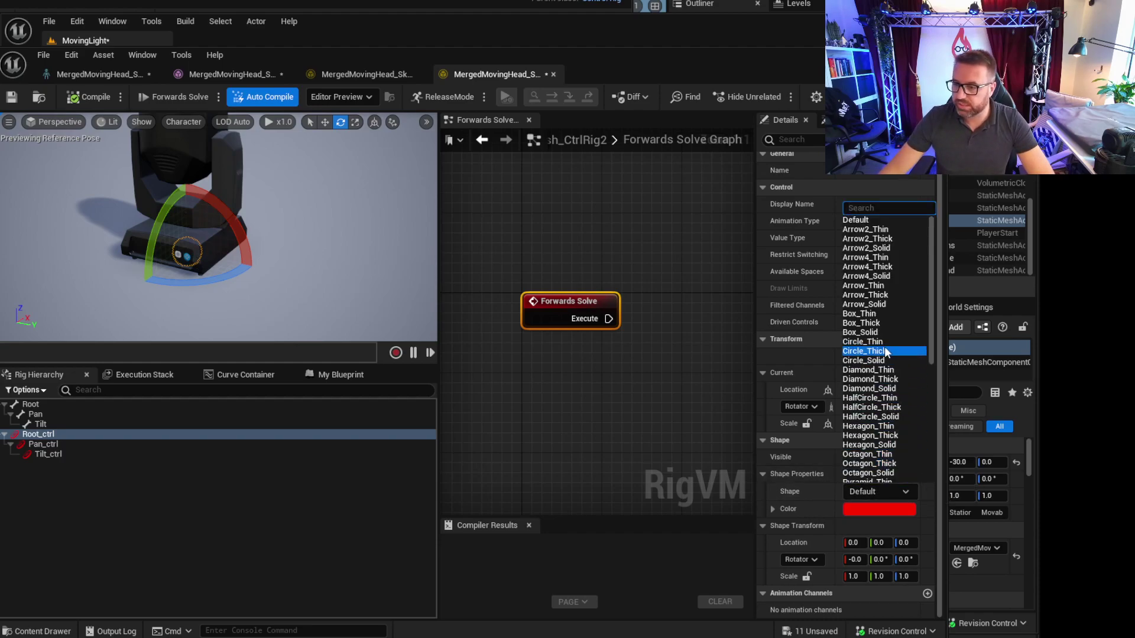
scroll(883, 414, down, 2)
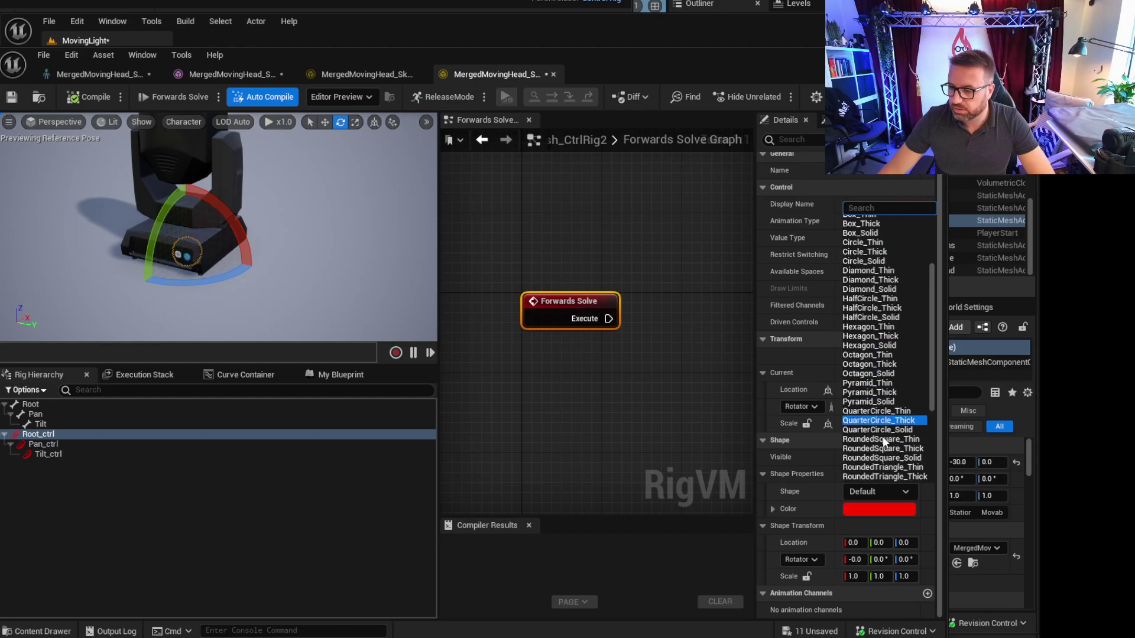
scroll(884, 449, down, 4)
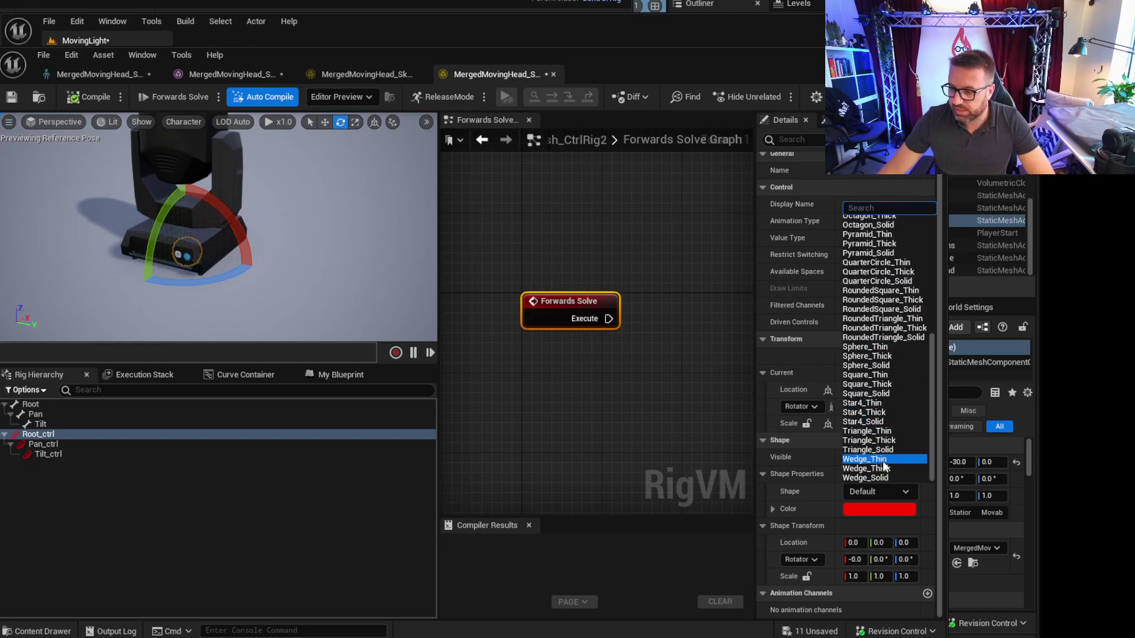
scroll(880, 396, up, 4)
scroll(879, 380, down, 4)
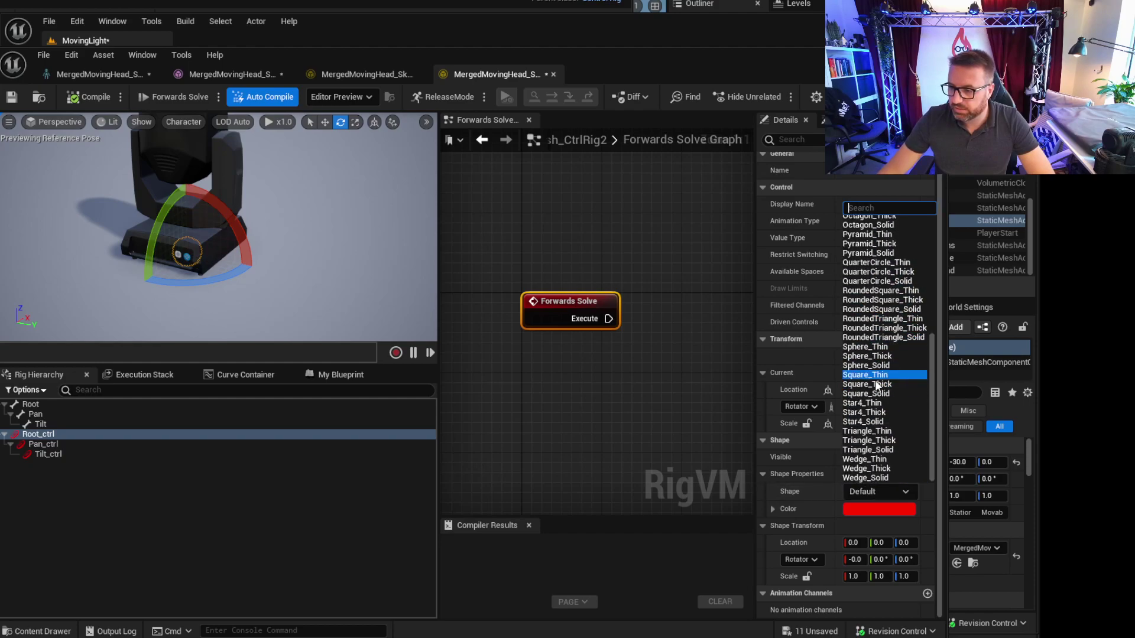
click(880, 414)
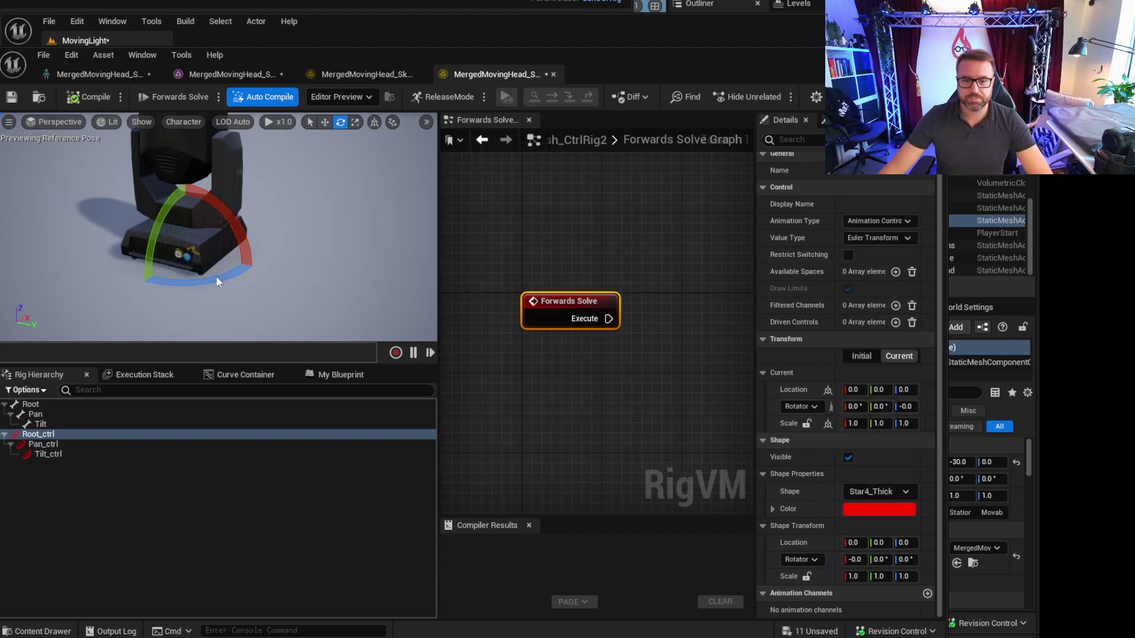
click(806, 576)
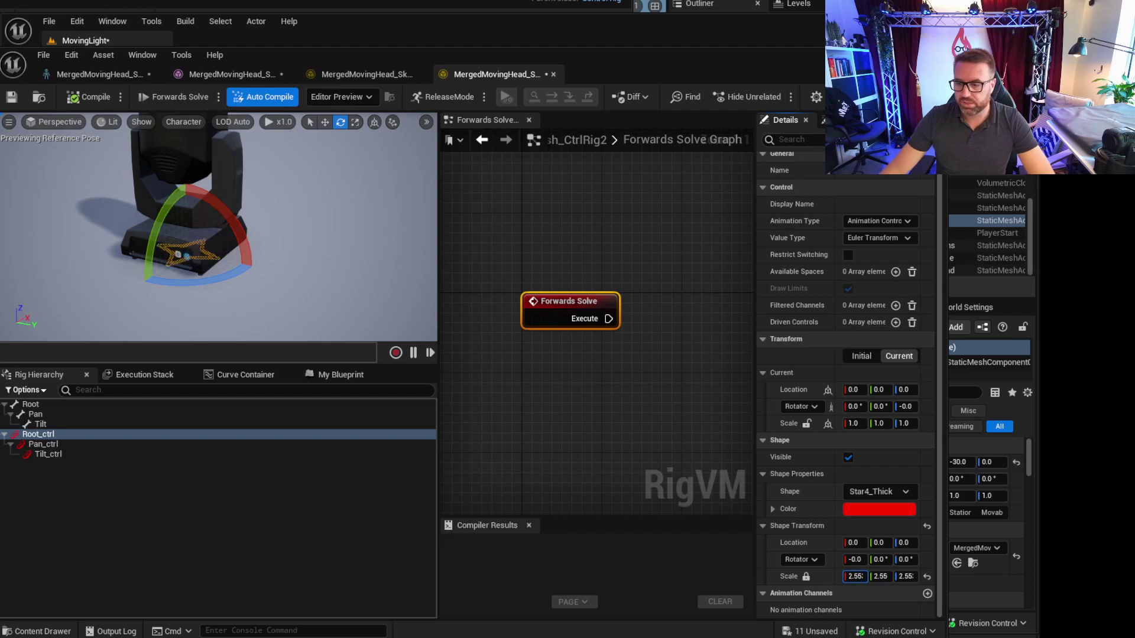
drag(855, 576, 898, 576)
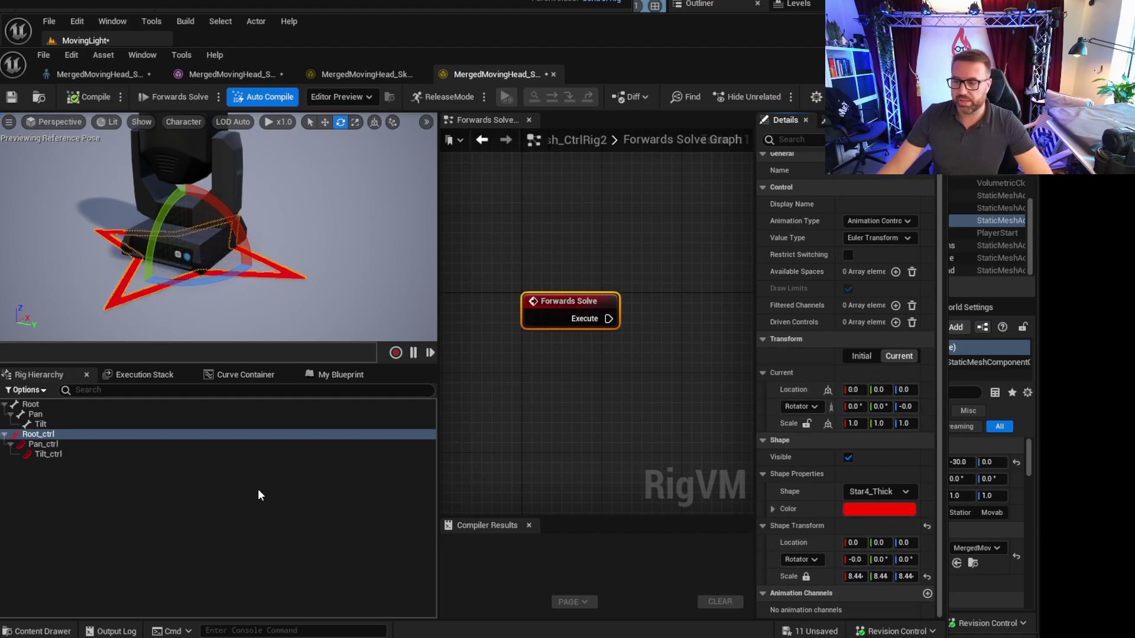
Set Pan_ctrl's shape to Circle_Thick and scale the shape uniformly to about 4.05
click(58, 444)
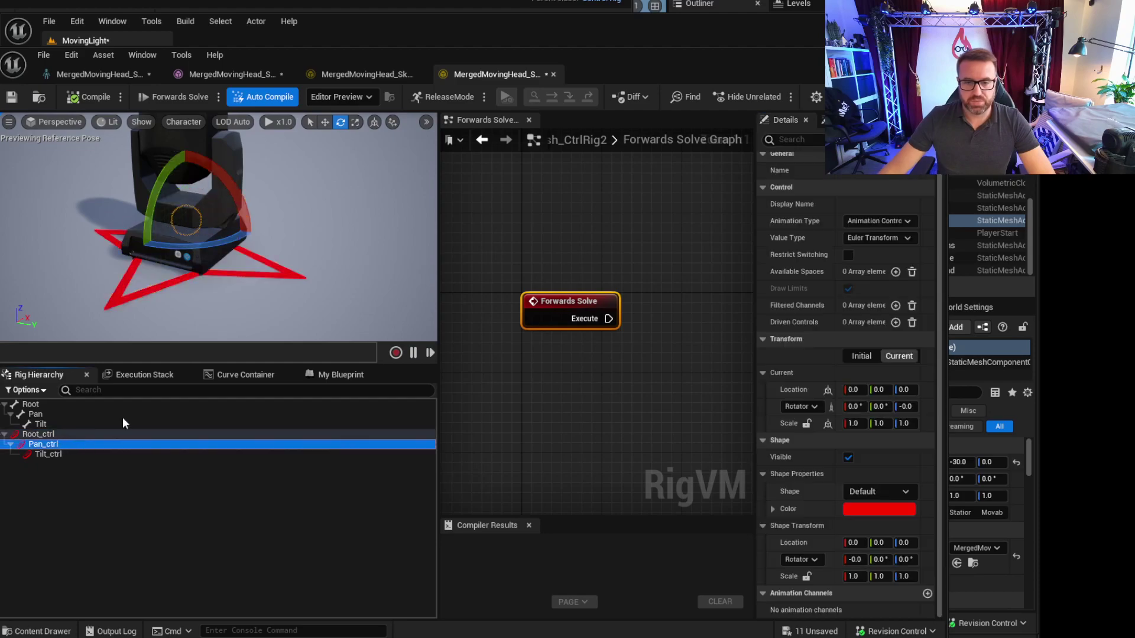
right_drag(171, 297, 195, 281)
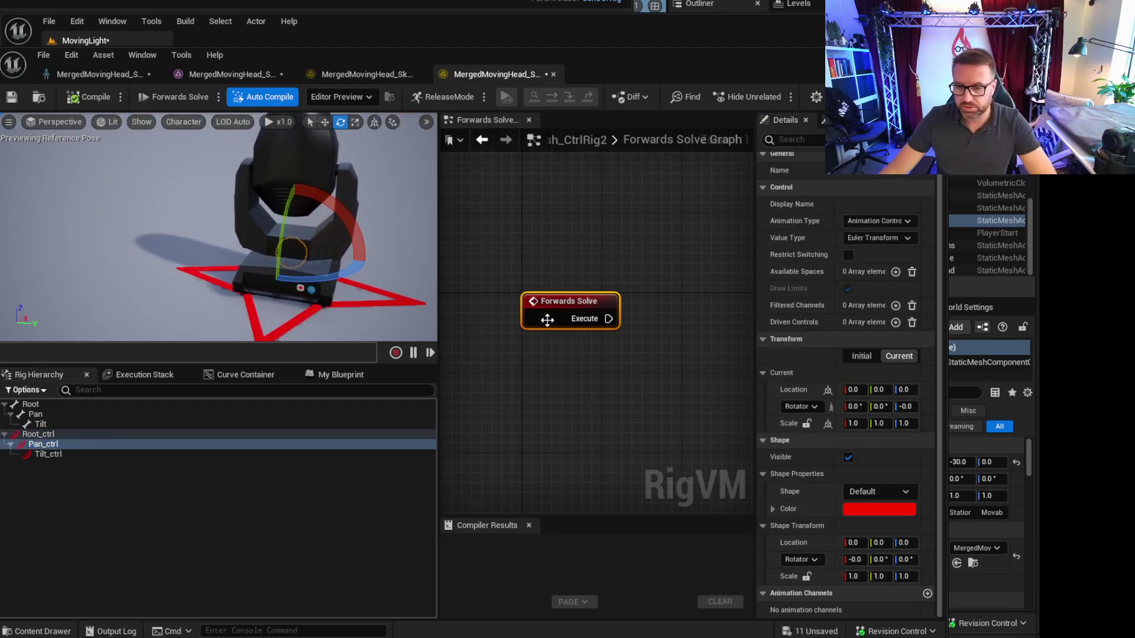
click(894, 492)
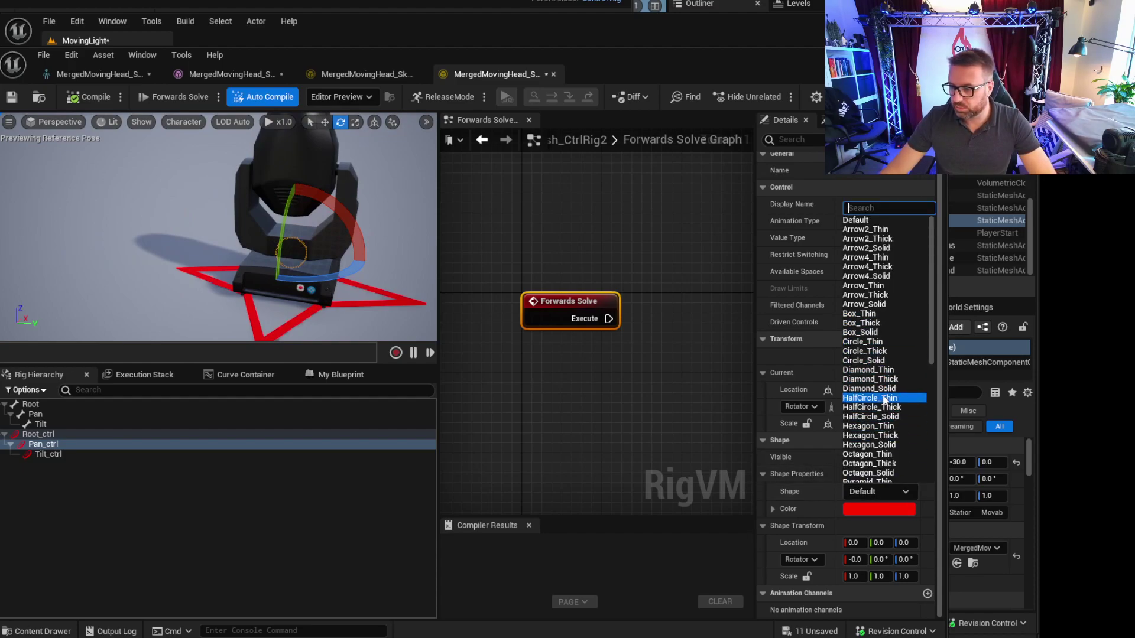
scroll(882, 380, down, 2)
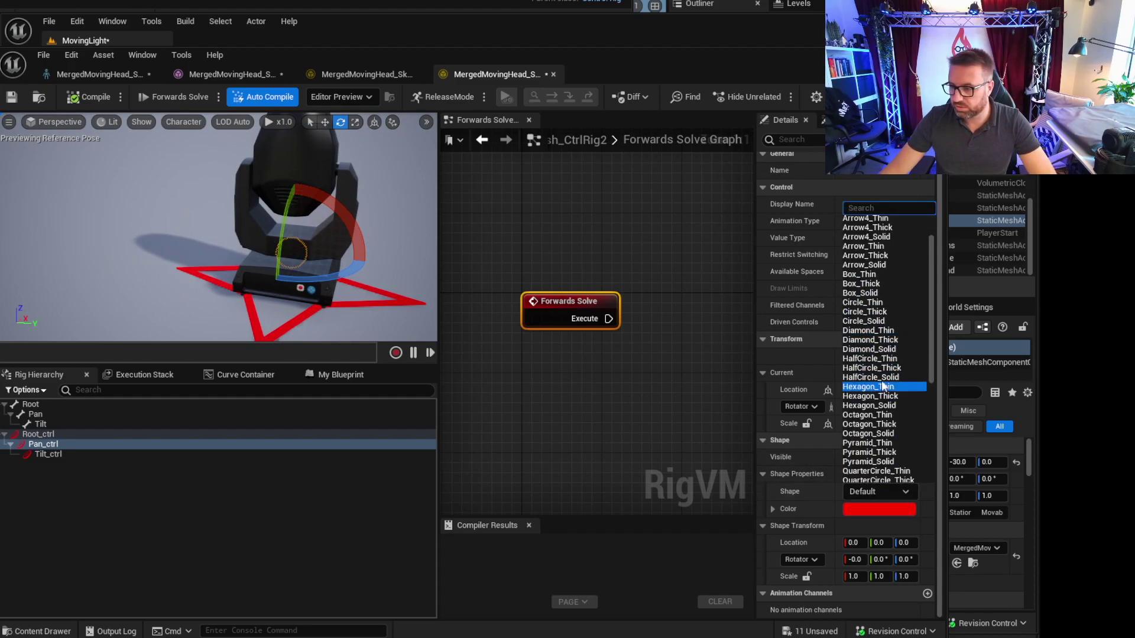
click(883, 312)
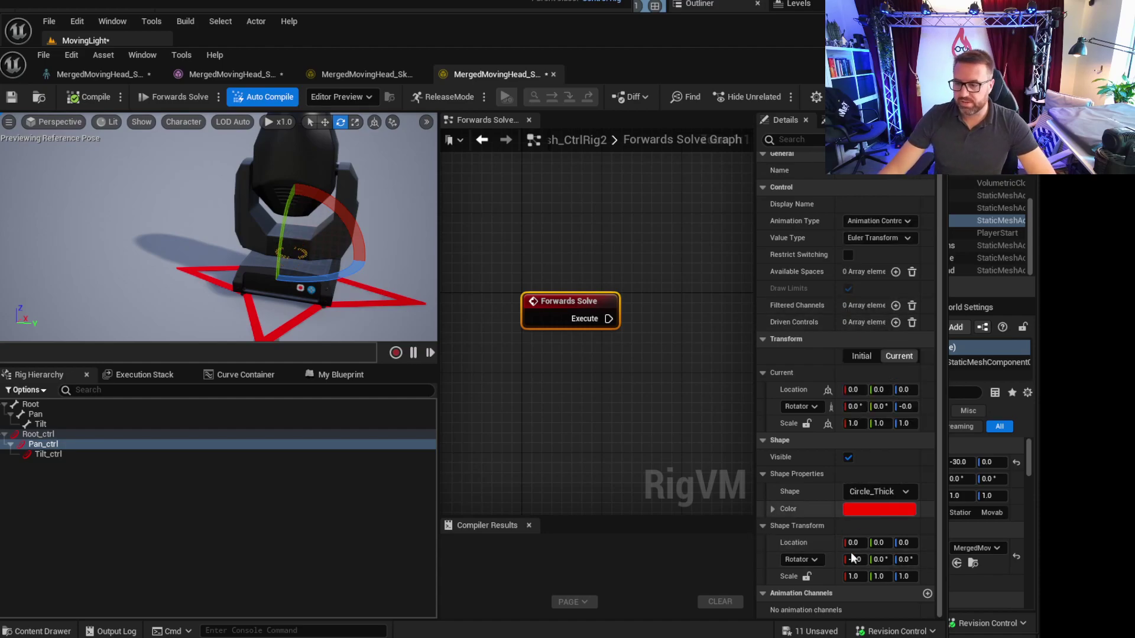
click(807, 576)
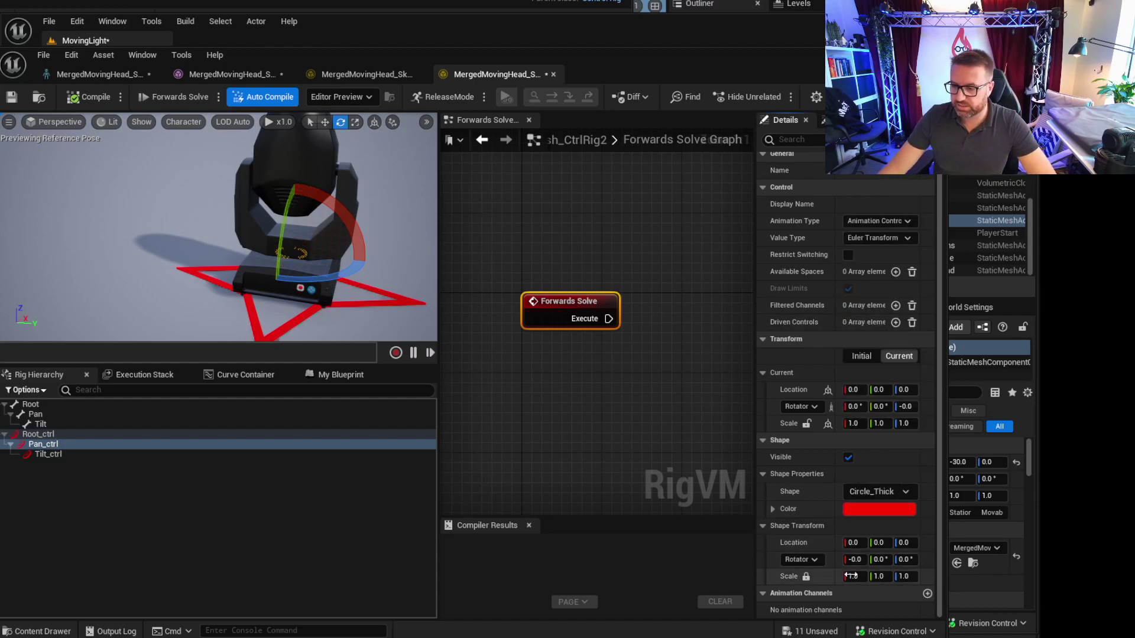
drag(853, 576, 913, 577)
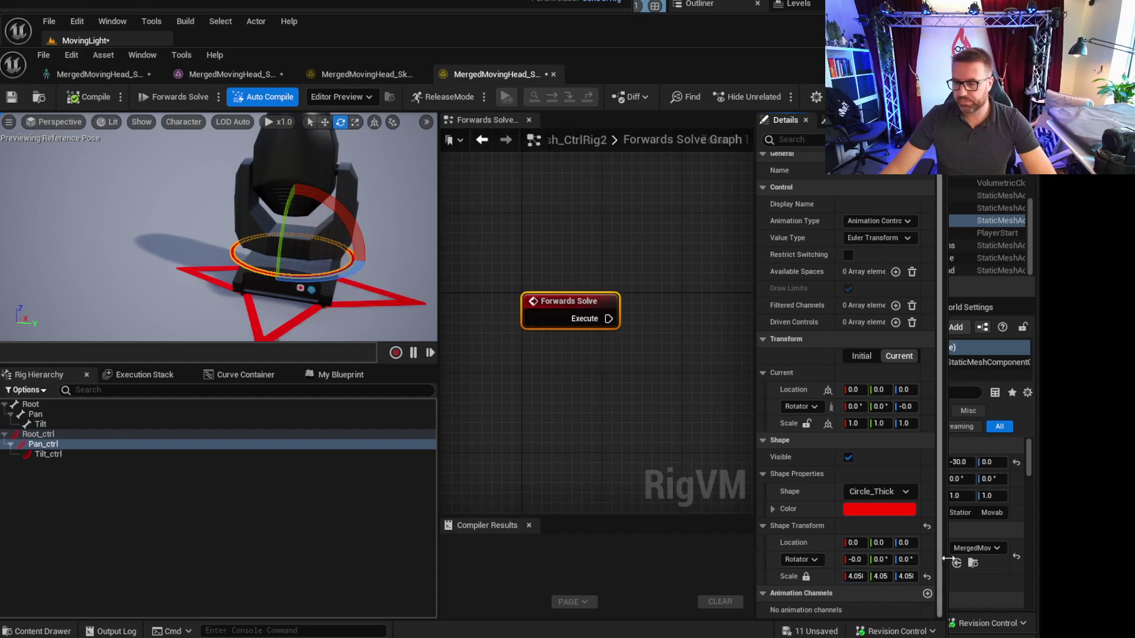
Set Tilt_ctrl's shape to Circle_Thick
click(70, 454)
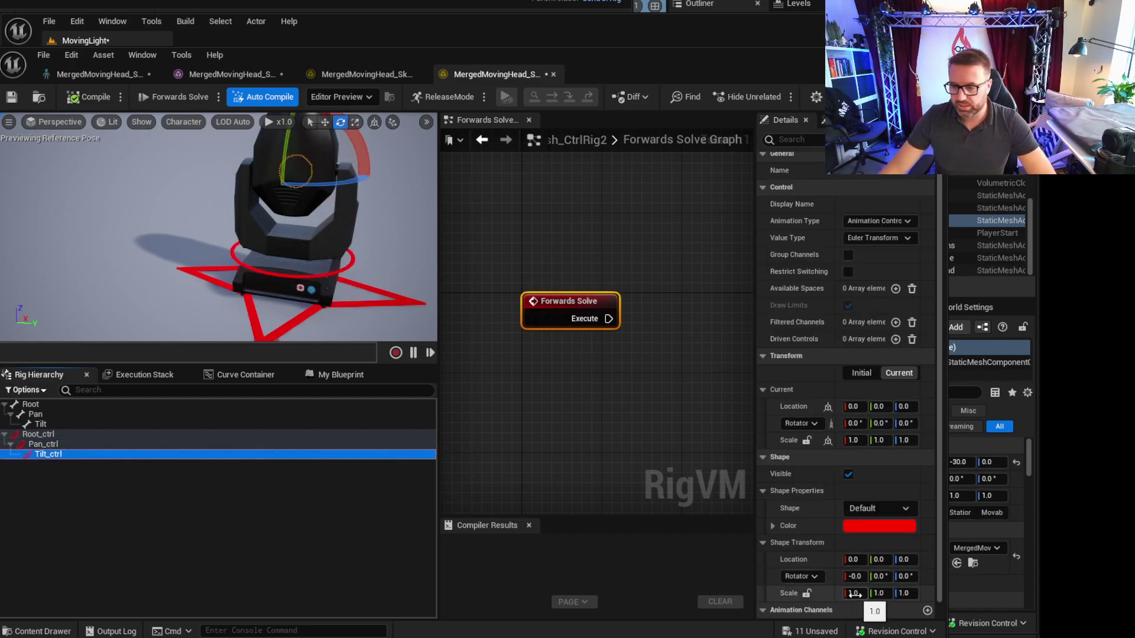
click(890, 508)
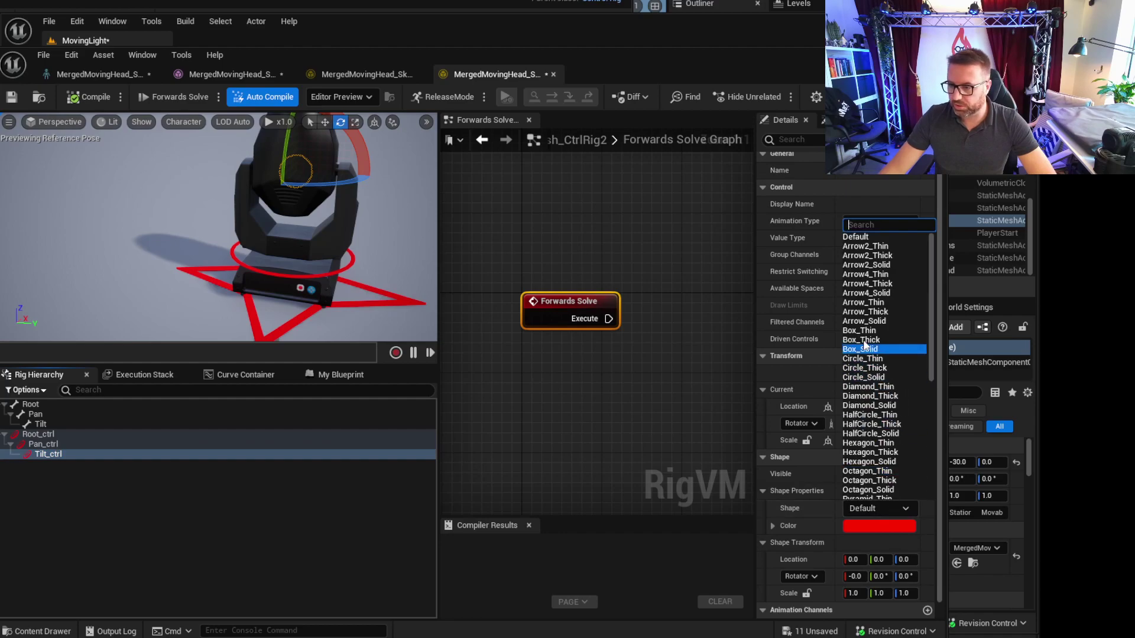
click(868, 368)
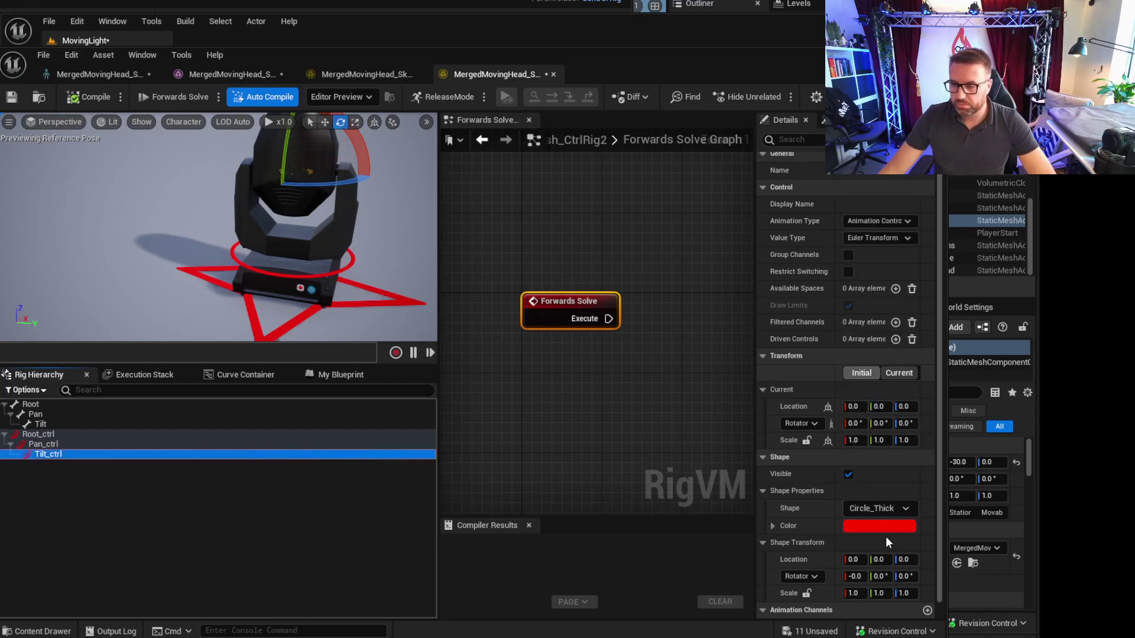
Scale Tilt_ctrl's shape uniformly to about 4.03 and set the shape's X rotation to 90°
click(807, 595)
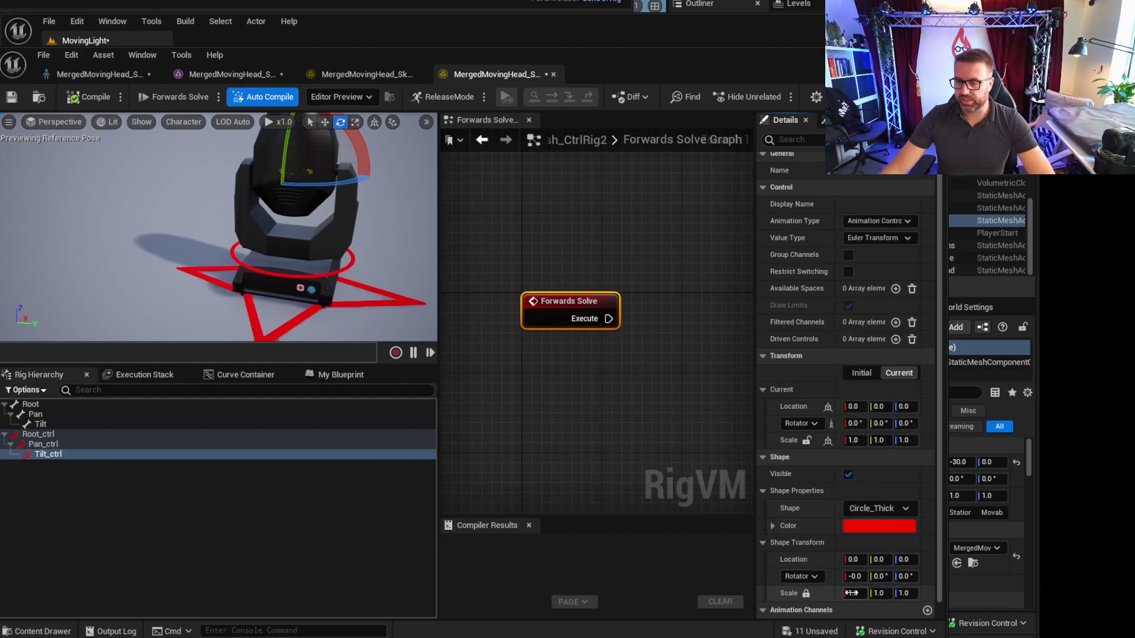
drag(853, 593, 922, 593)
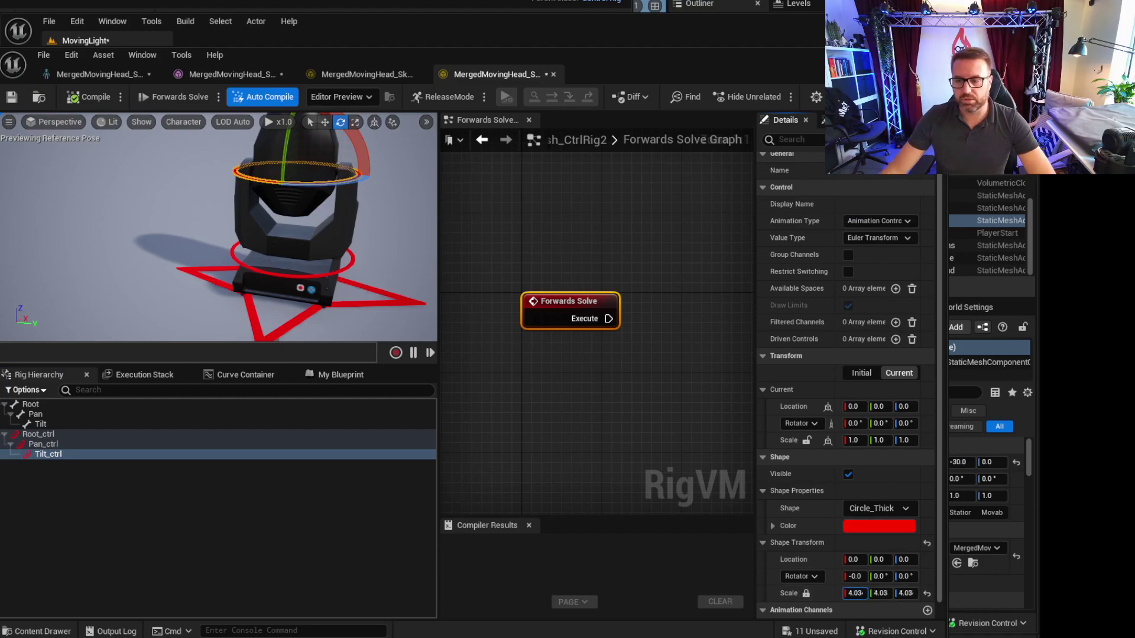
click(861, 576)
text(90)
key(Return)
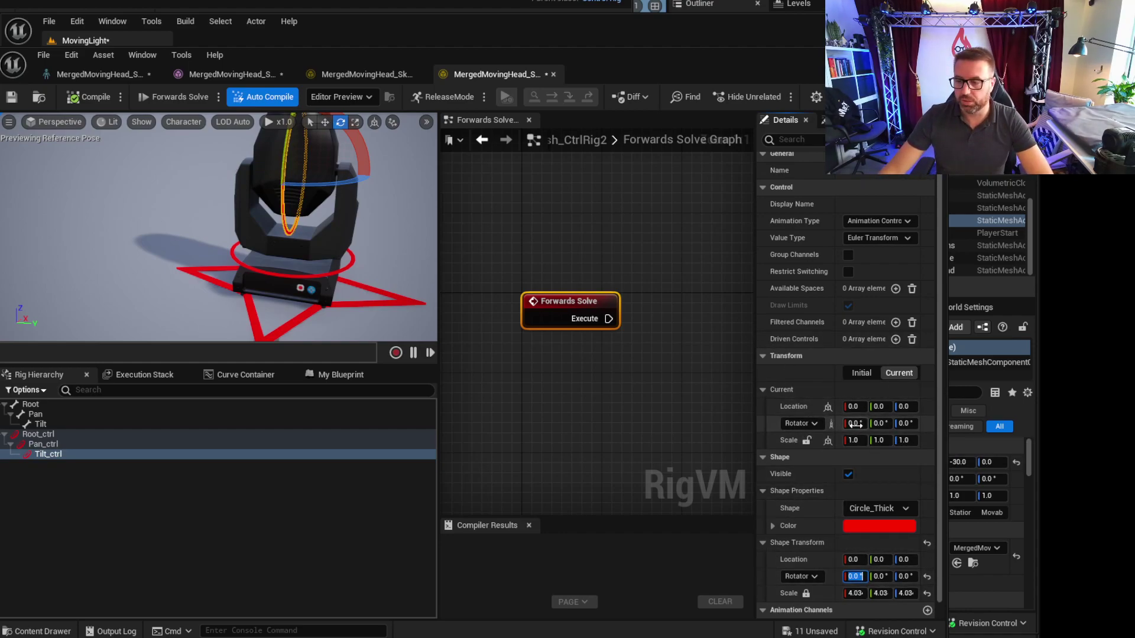
alt+drag(264, 260, 287, 222)
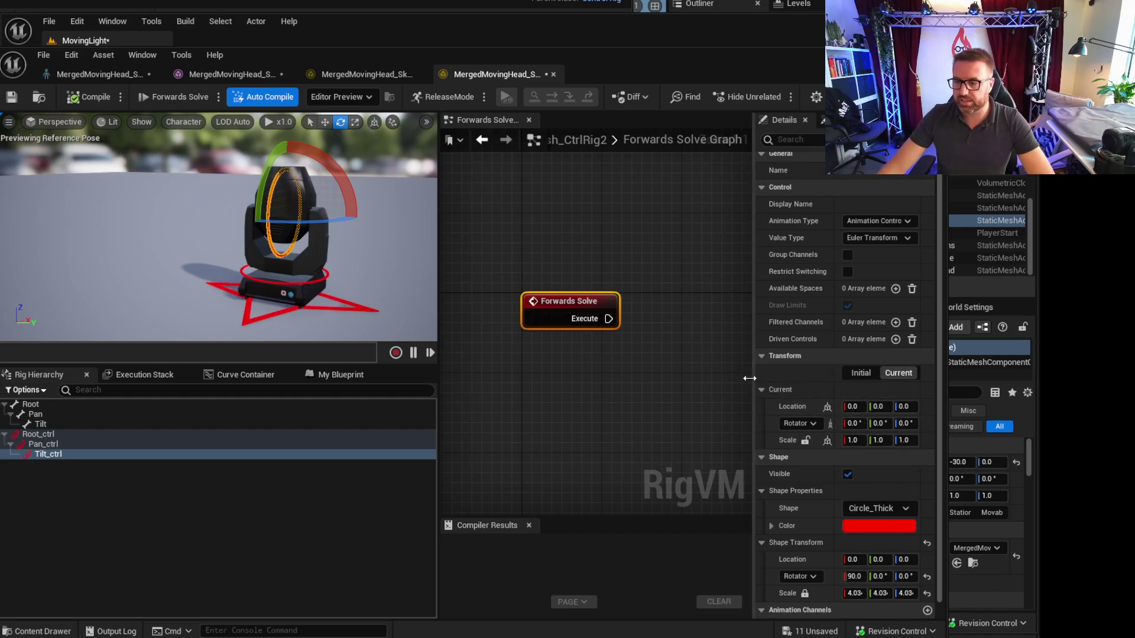
Examine the Offset and Current transforms of Tilt_ctrl and Pan_ctrl and the offset-transform commands available for Pan_ctrl
drag(756, 388, 612, 387)
click(856, 372)
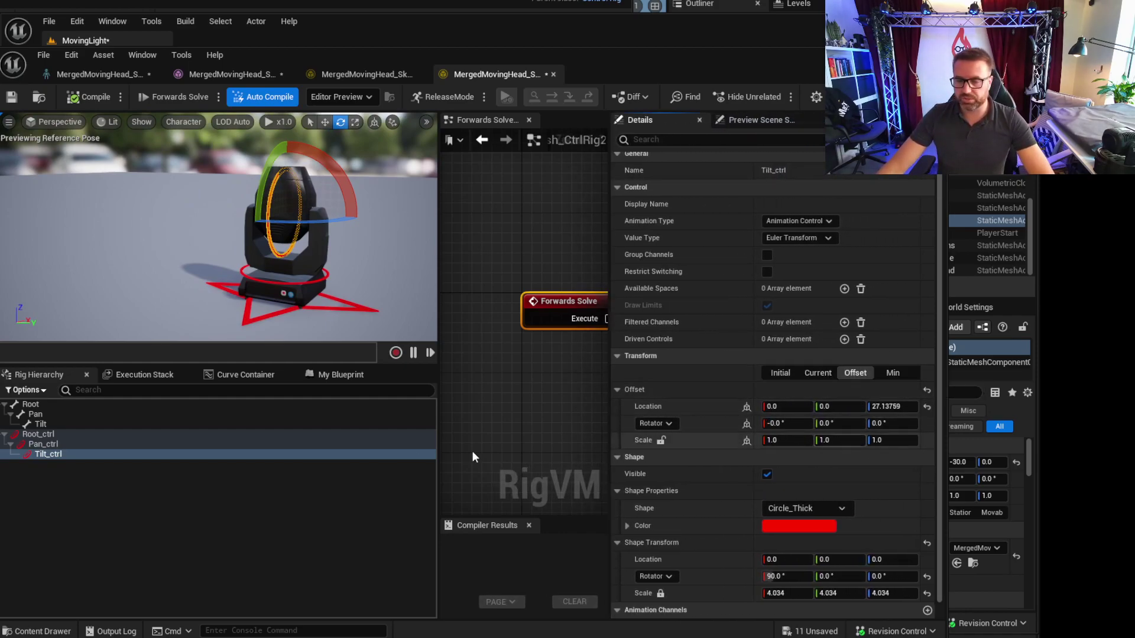
click(104, 443)
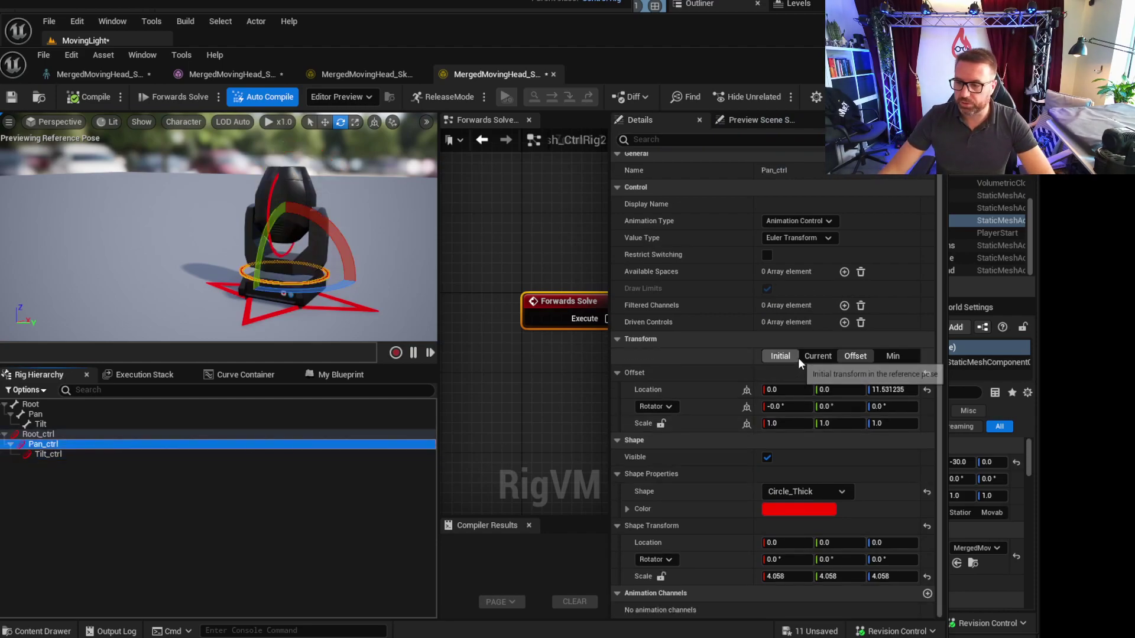
scroll(798, 357, up, 1)
click(818, 361)
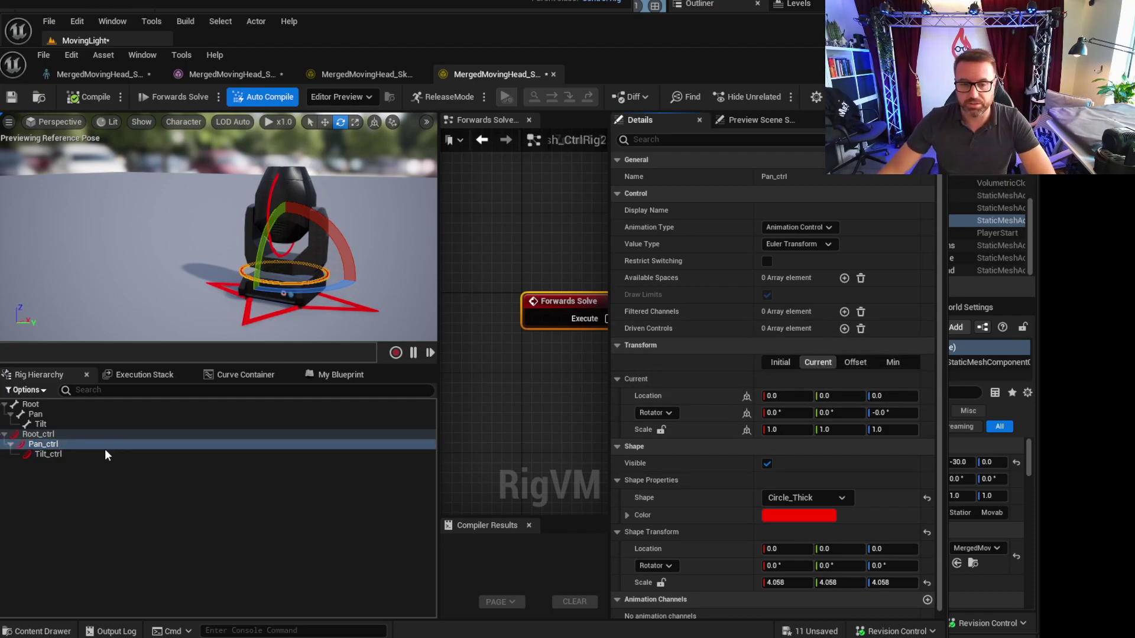
right_click(55, 442)
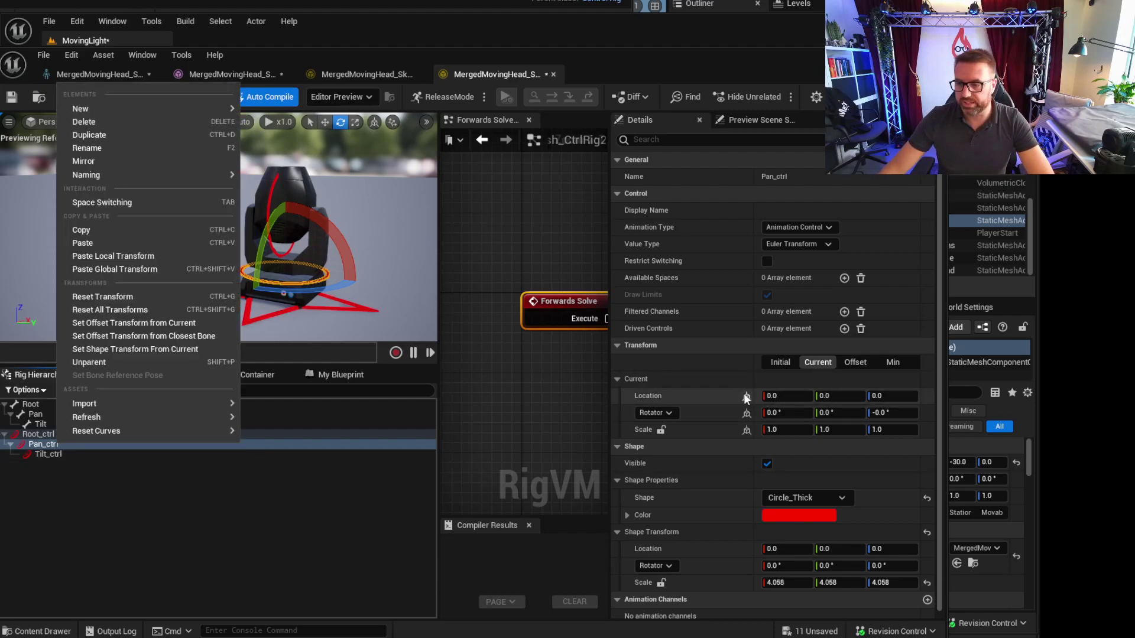
click(158, 321)
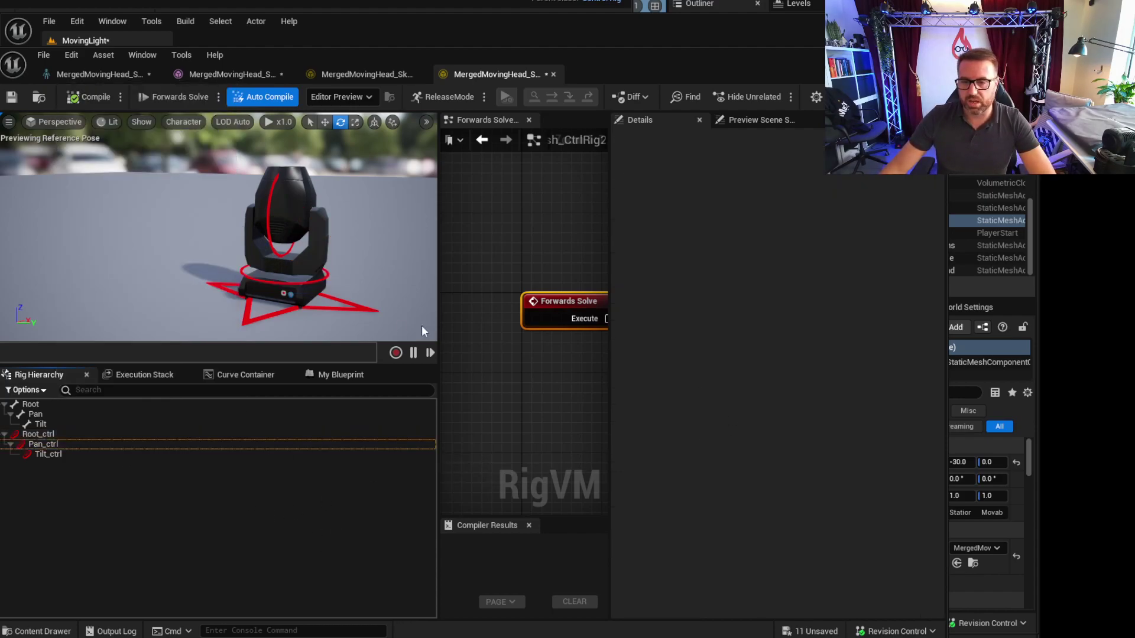
Try moving Tilt_ctrl itself up about 7.11 units in Z, and undo the move
right_drag(233, 288, 314, 255)
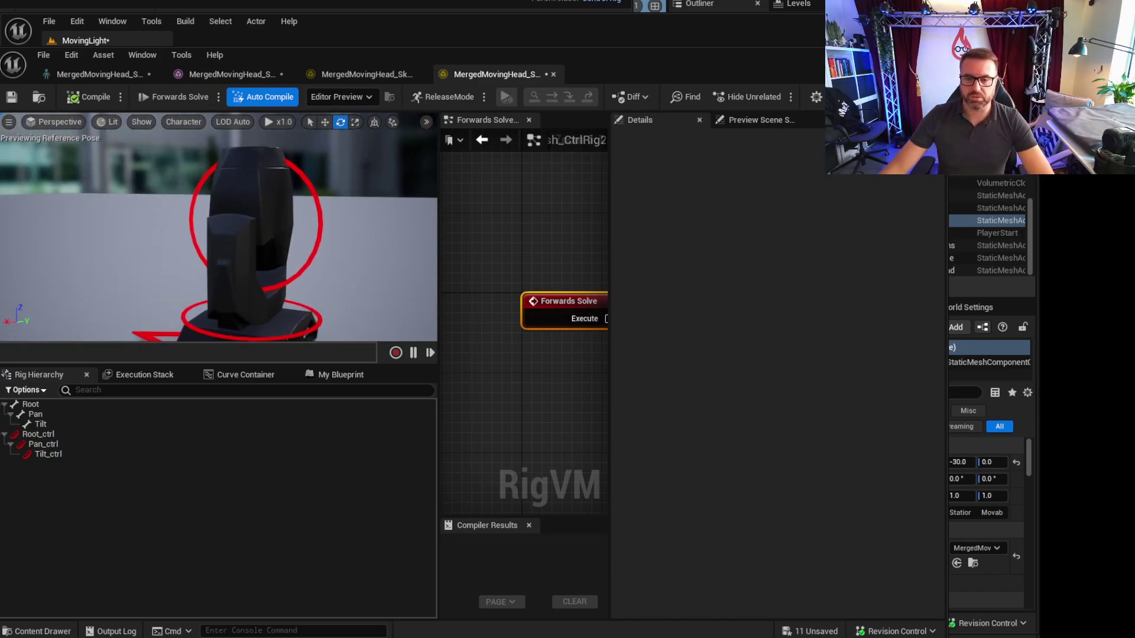
click(313, 254)
key(w)
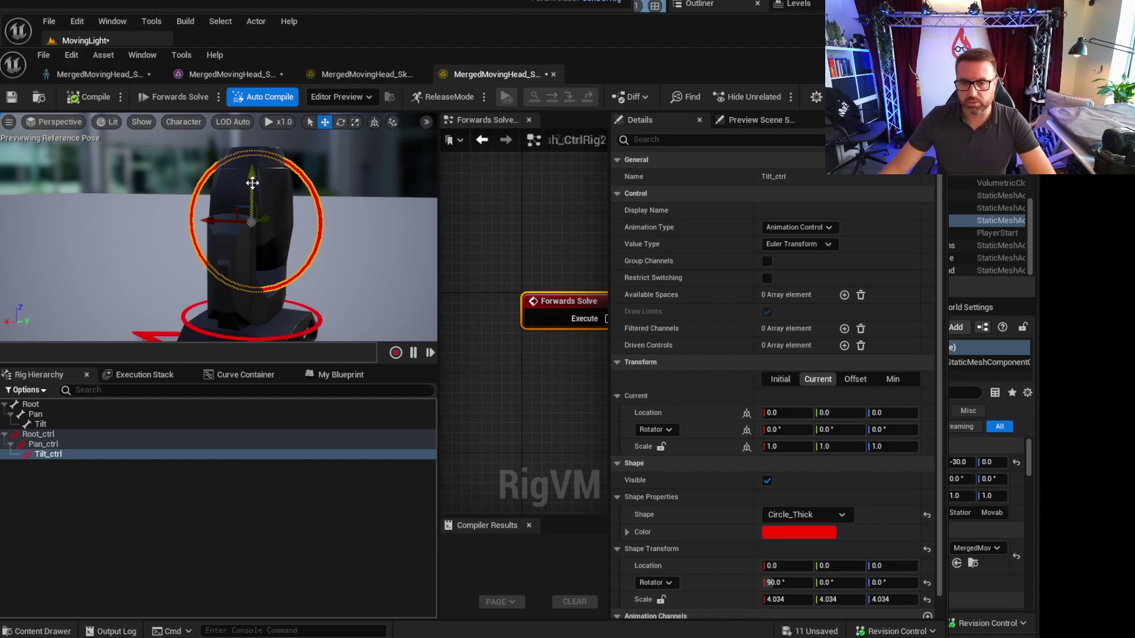
drag(253, 183, 253, 158)
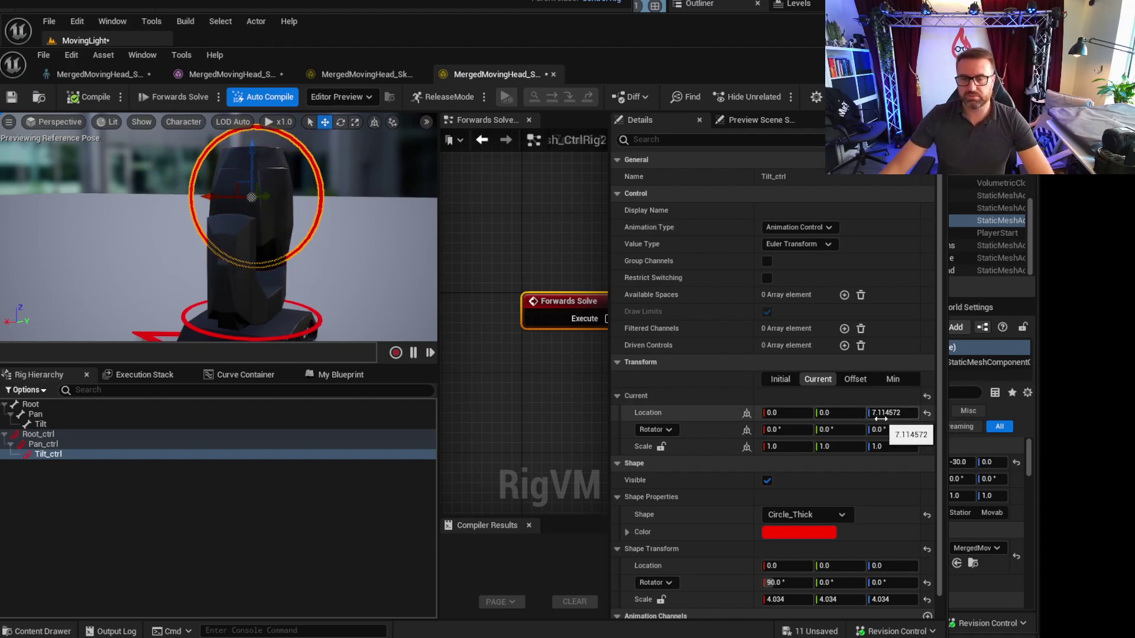
alt+drag(188, 261, 133, 261)
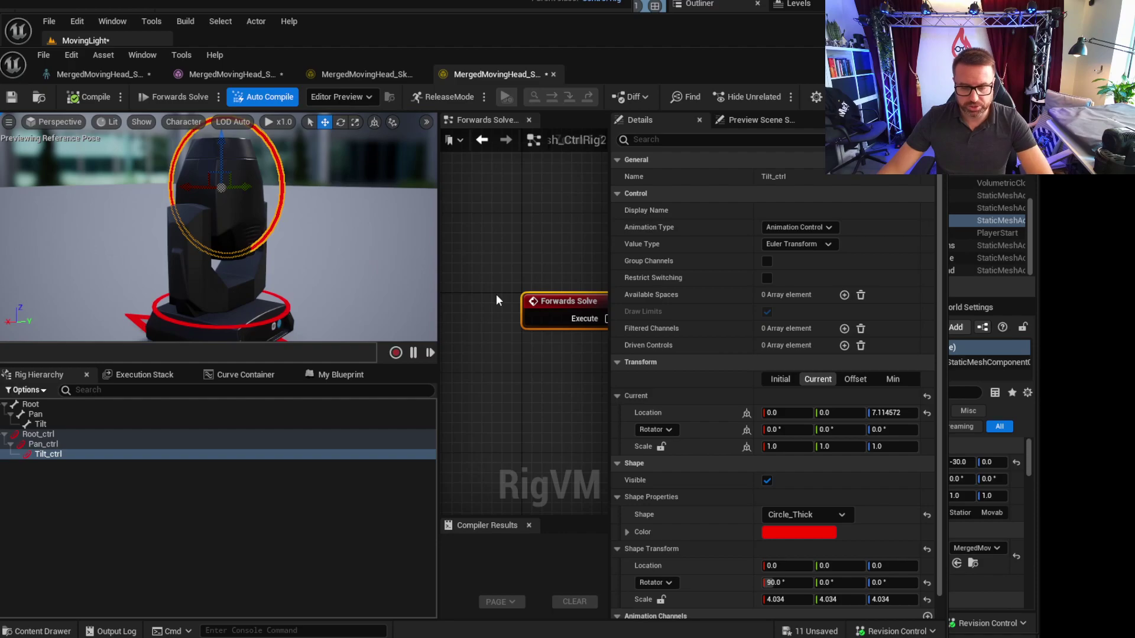
key(ctrl+z)
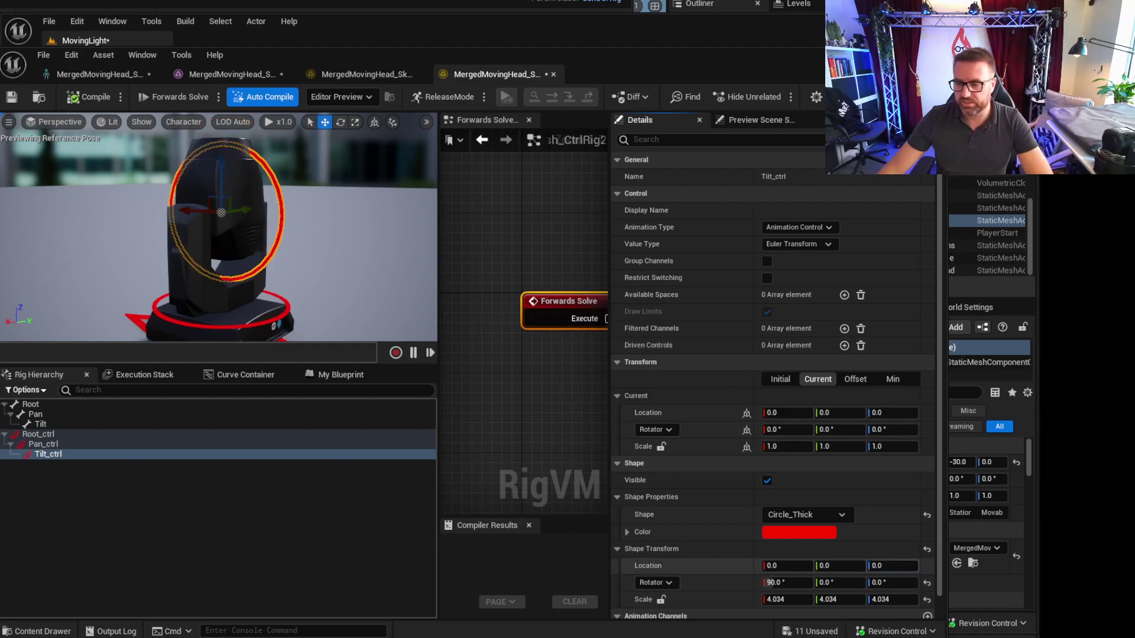
Raise only Tilt_ctrl's shape to a Z location of 4.79 and check its placement around the head
drag(880, 566, 901, 565)
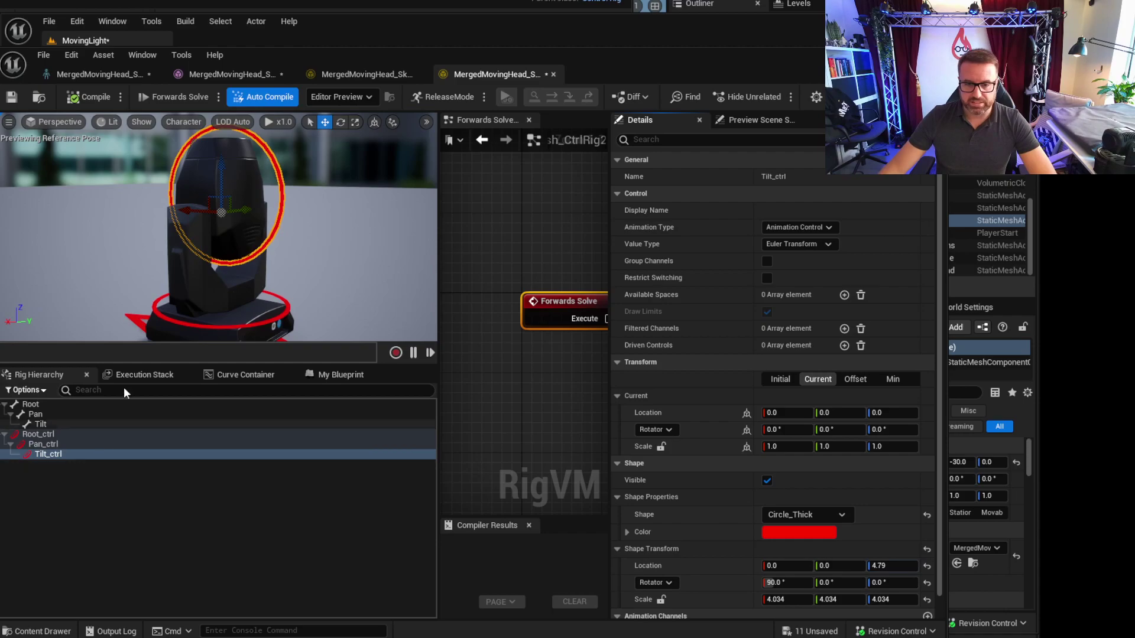
key(a)
right_drag(180, 239, 246, 235)
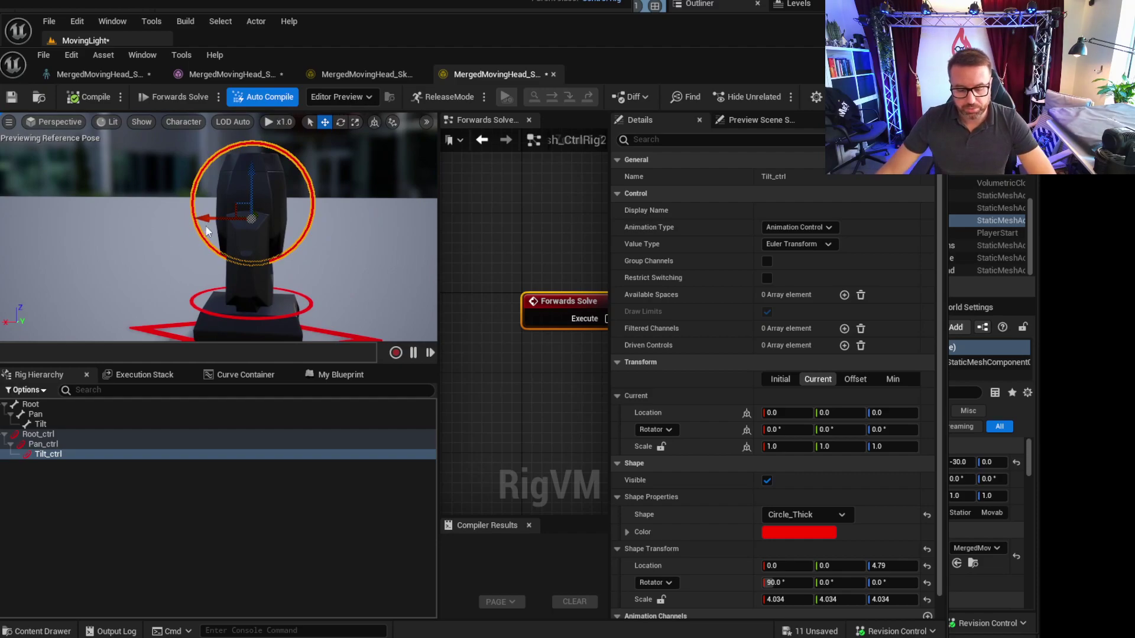
key(d)
right_drag(211, 224, 95, 225)
right_drag(168, 224, 217, 230)
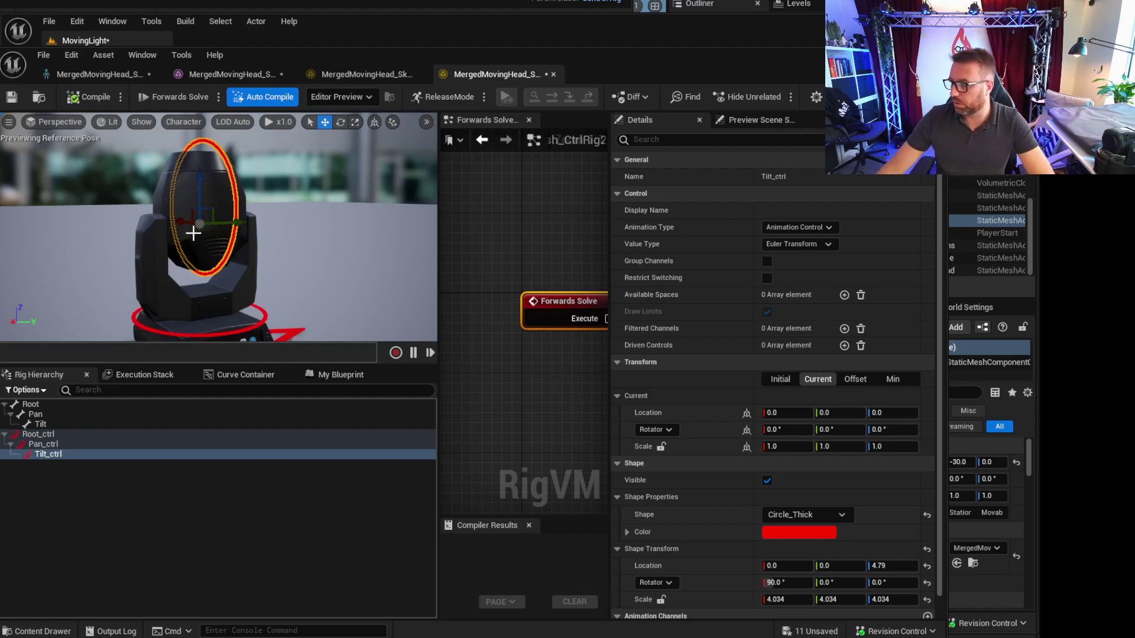
right_drag(206, 255, 196, 297)
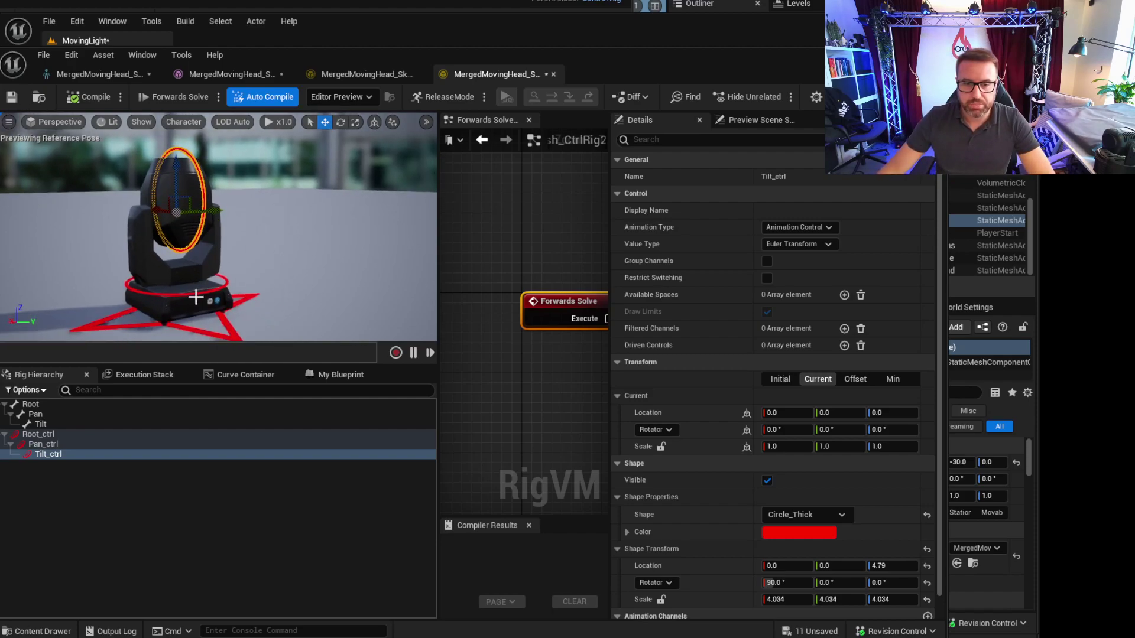
Test-rotate Tilt_ctrl 70° about Y with the raised shape, and undo the rotation
key(e)
mouse_move(206, 190)
mouse_down()
mouse_move(201, 236)
mouse_move(214, 179)
mouse_up()
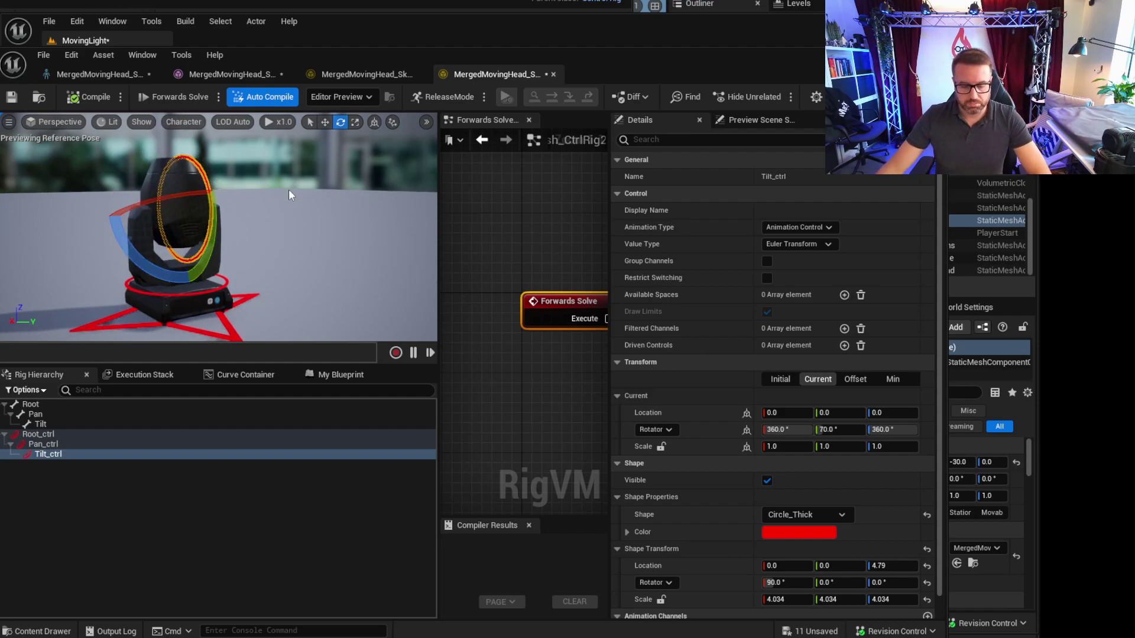
key(ctrl+z)
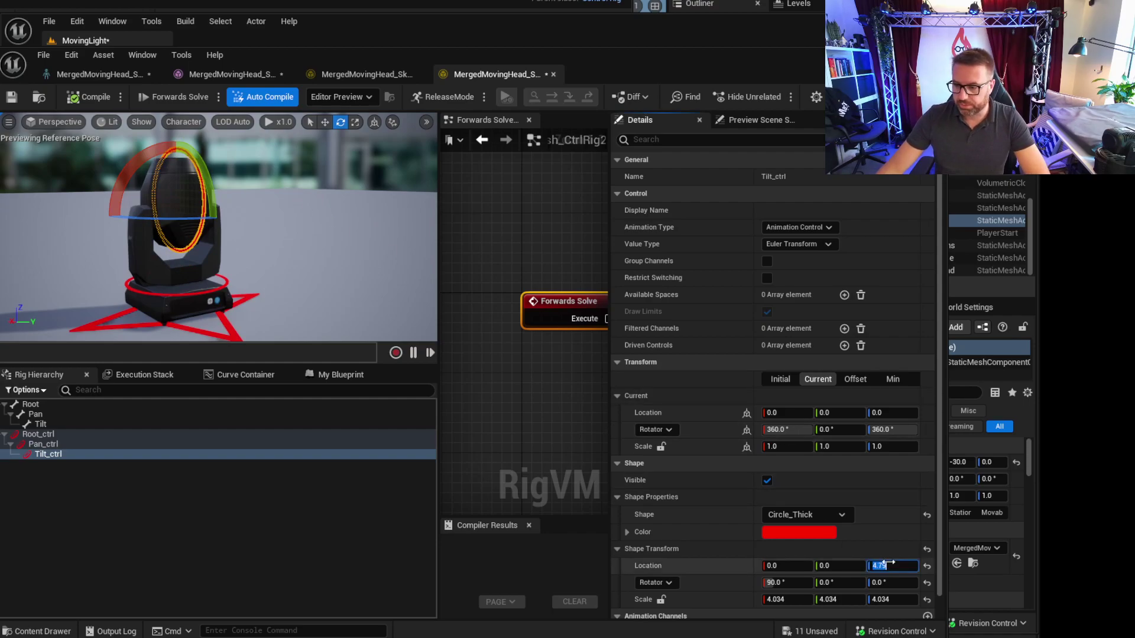
Set the Z location of Tilt_ctrl's shape to 0
text(0)
key(Return)
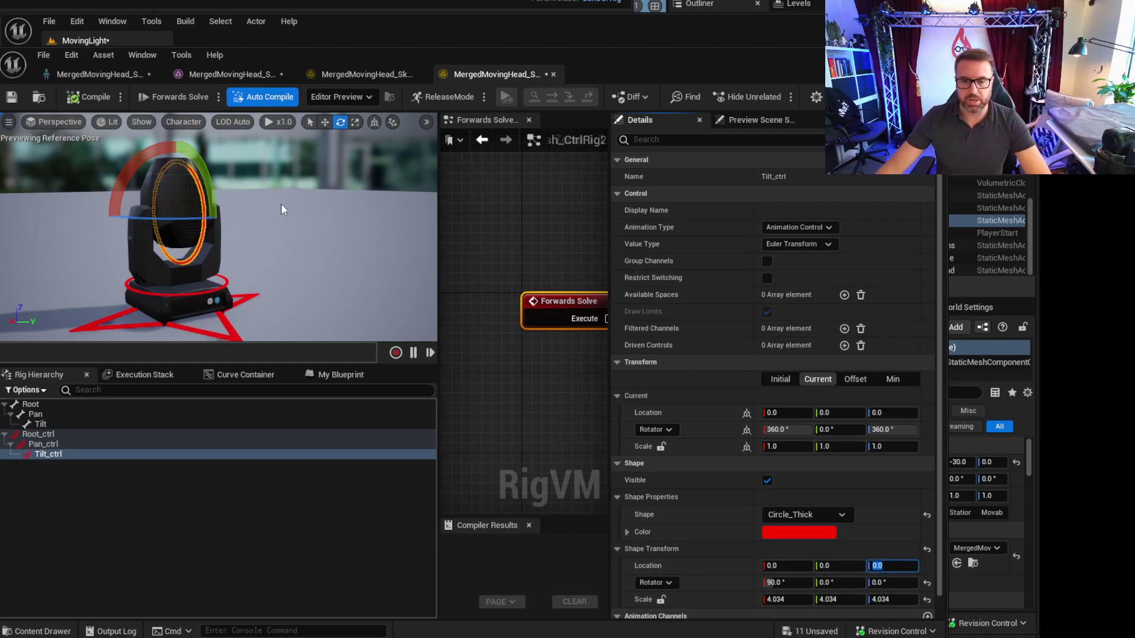
right_drag(281, 205, 295, 185)
Enlarge the graph area, add Get Transform nodes for Pan_ctrl and Tilt_ctrl, and place them side by side below Forwards Solve
right_drag(572, 381, 520, 377)
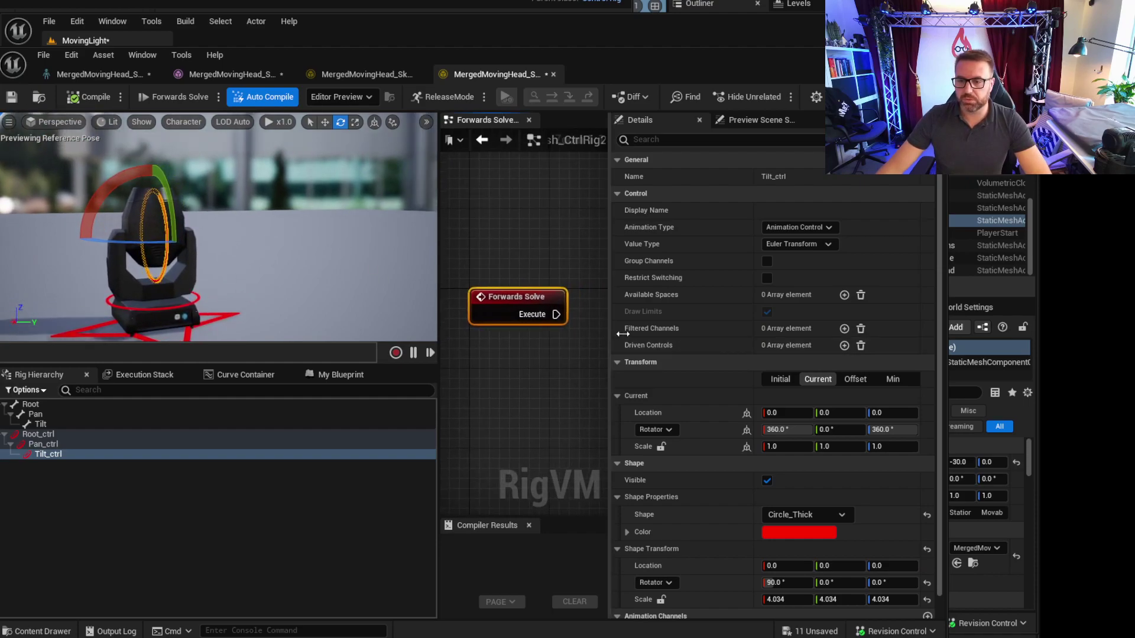
drag(623, 334, 761, 334)
drag(436, 306, 281, 294)
click(91, 463)
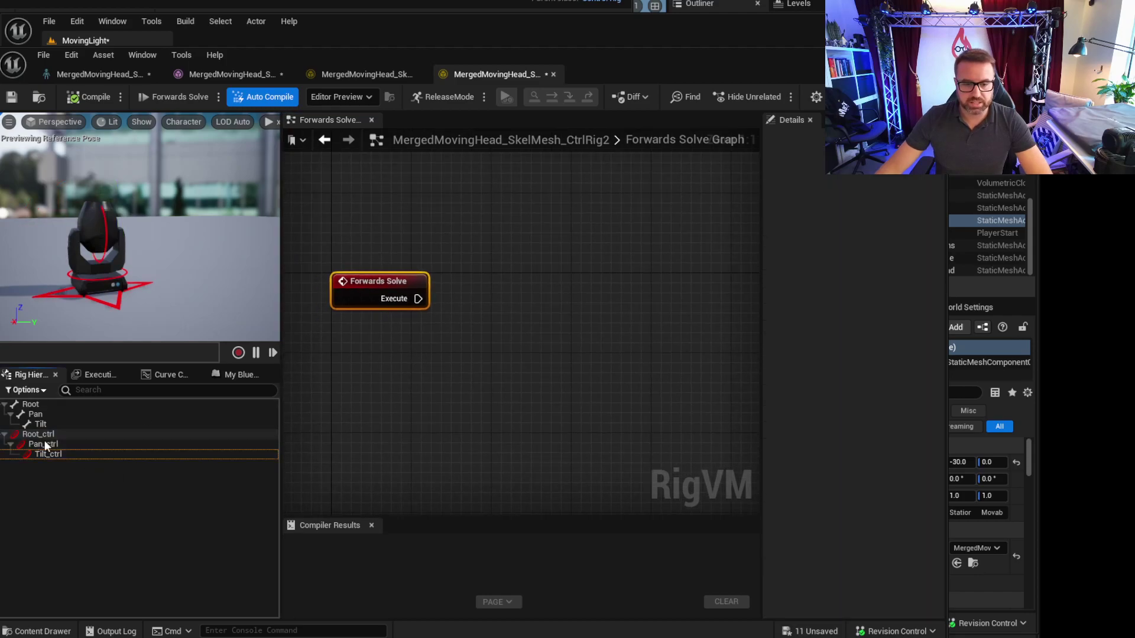
click(46, 446)
ctrl+click(68, 453)
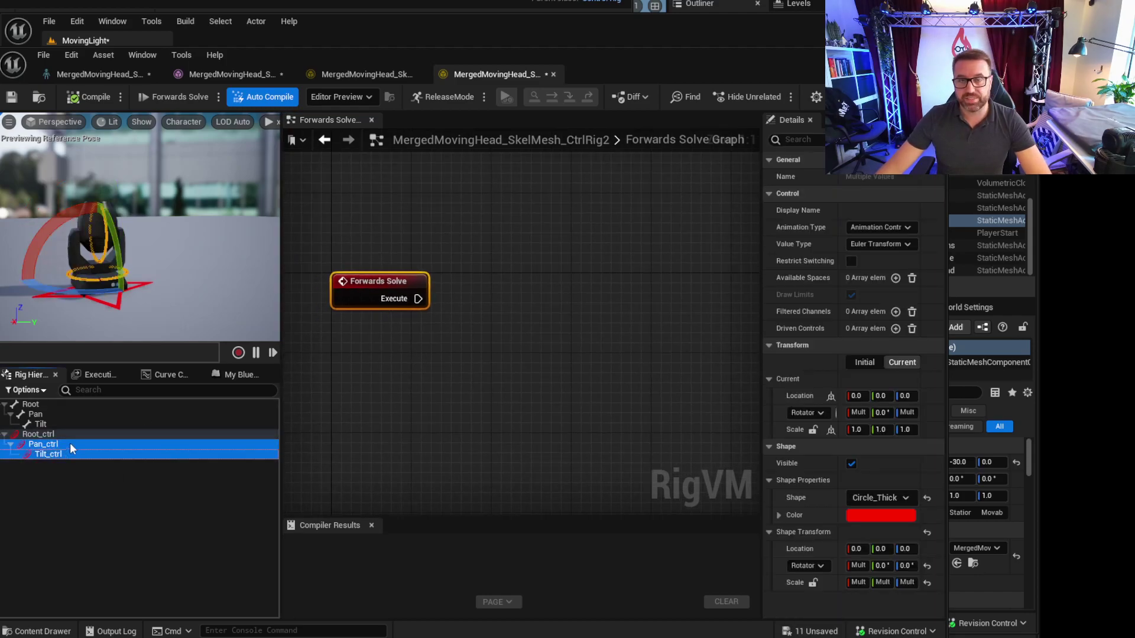
drag(71, 444, 453, 375)
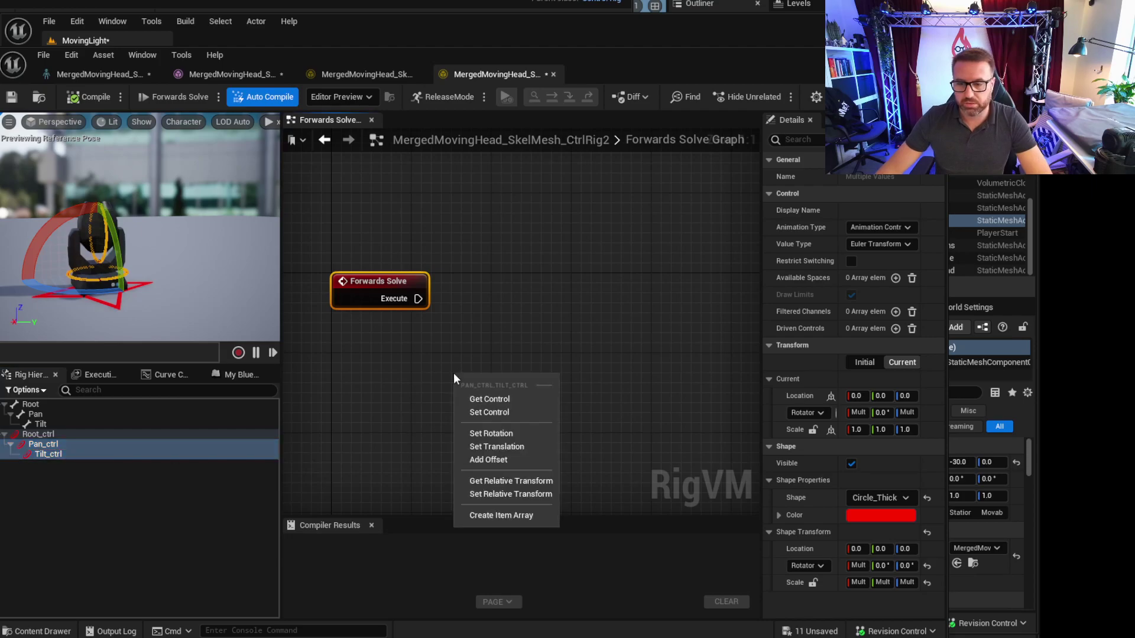
click(500, 398)
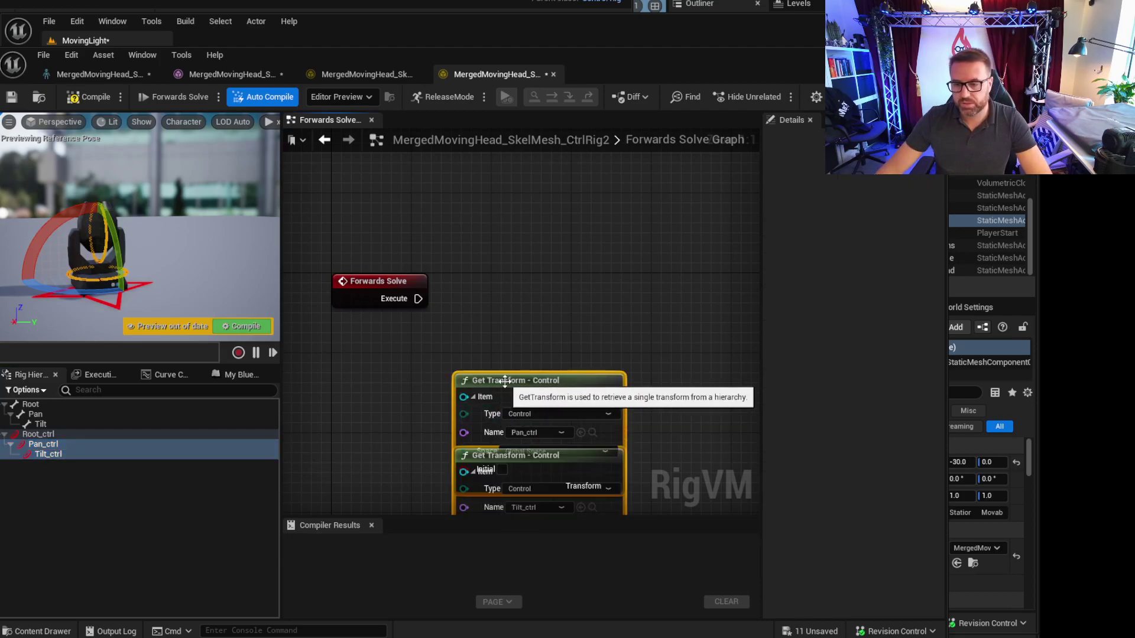
click(615, 432)
right_drag(615, 433, 574, 385)
drag(442, 389, 683, 316)
right_drag(533, 281, 538, 336)
Add Set Transform nodes for the Pan and Tilt bones above the Get Transform nodes
click(42, 414)
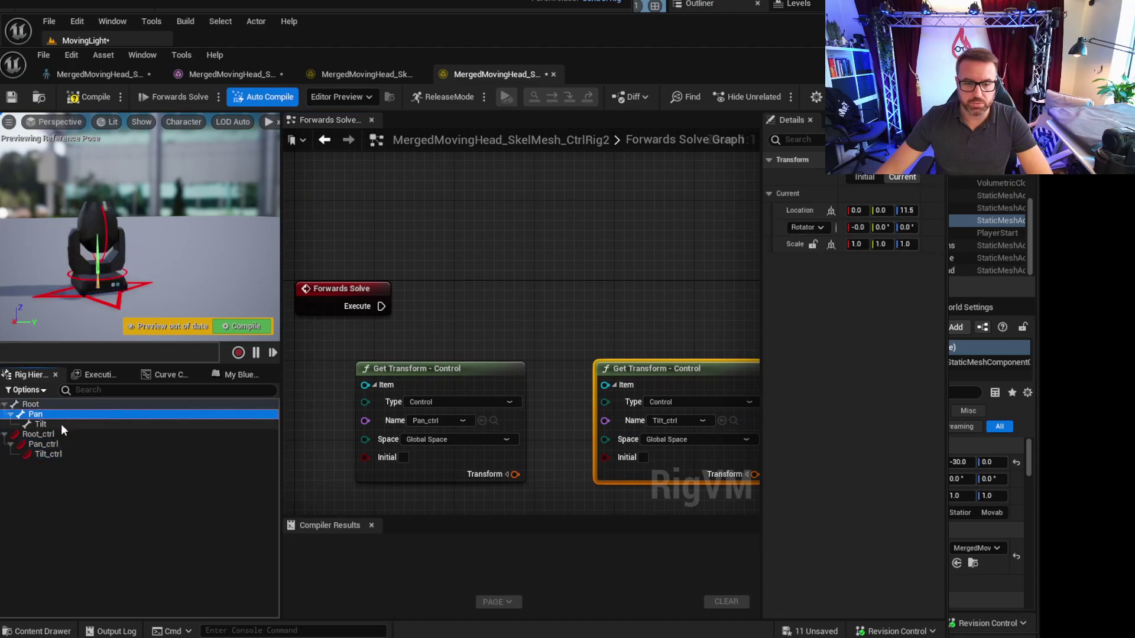
shift+click(57, 424)
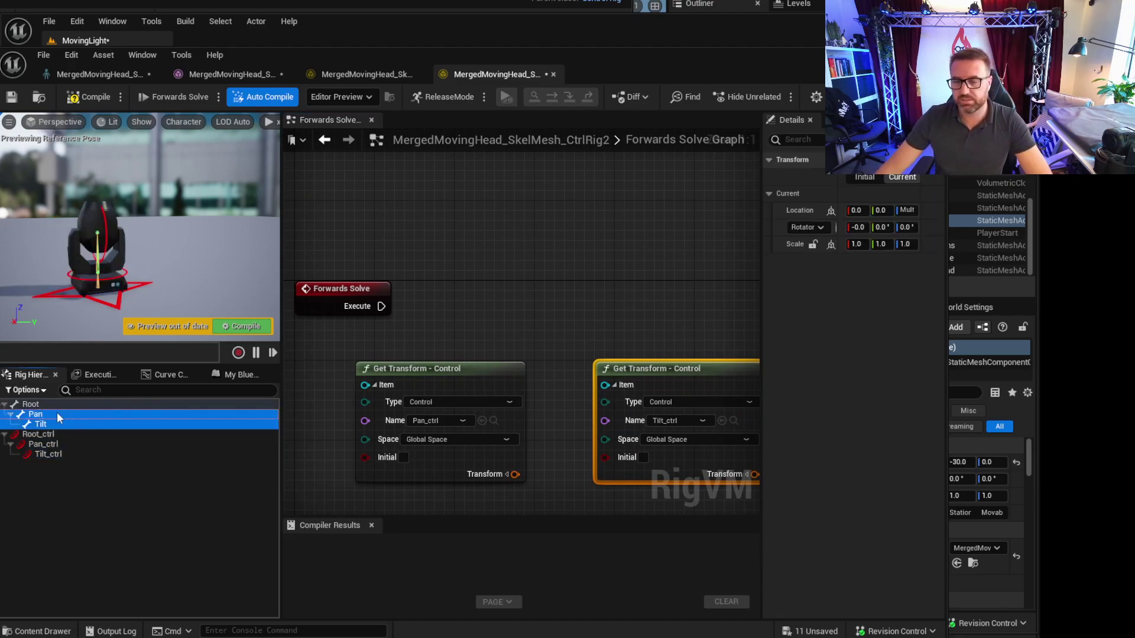
drag(57, 412, 508, 211)
click(537, 251)
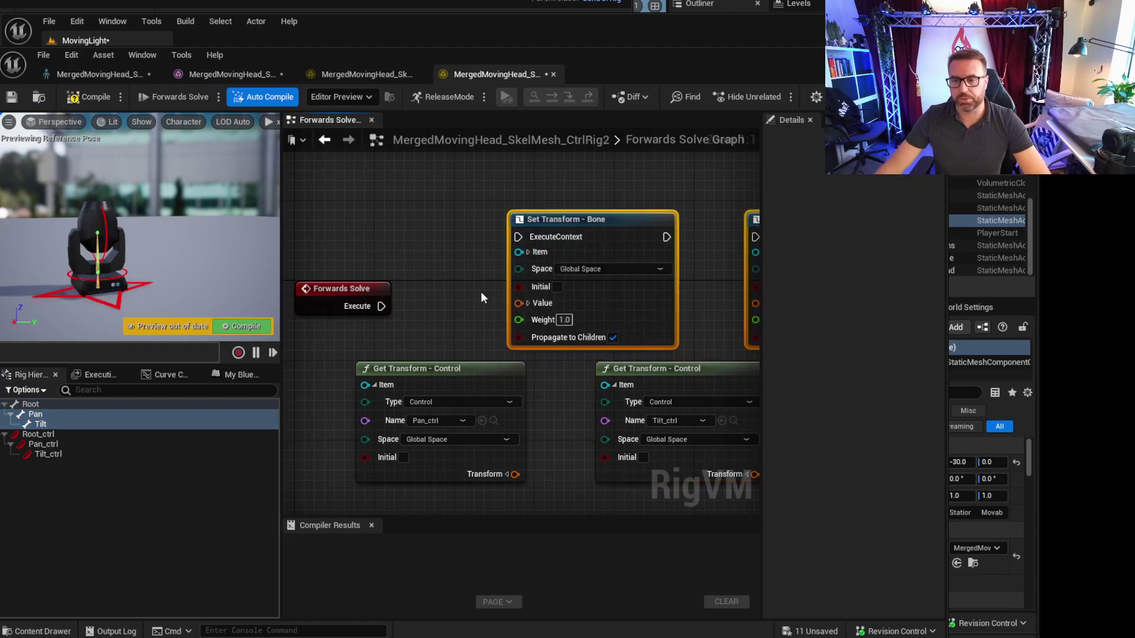
click(481, 293)
right_drag(452, 287, 409, 287)
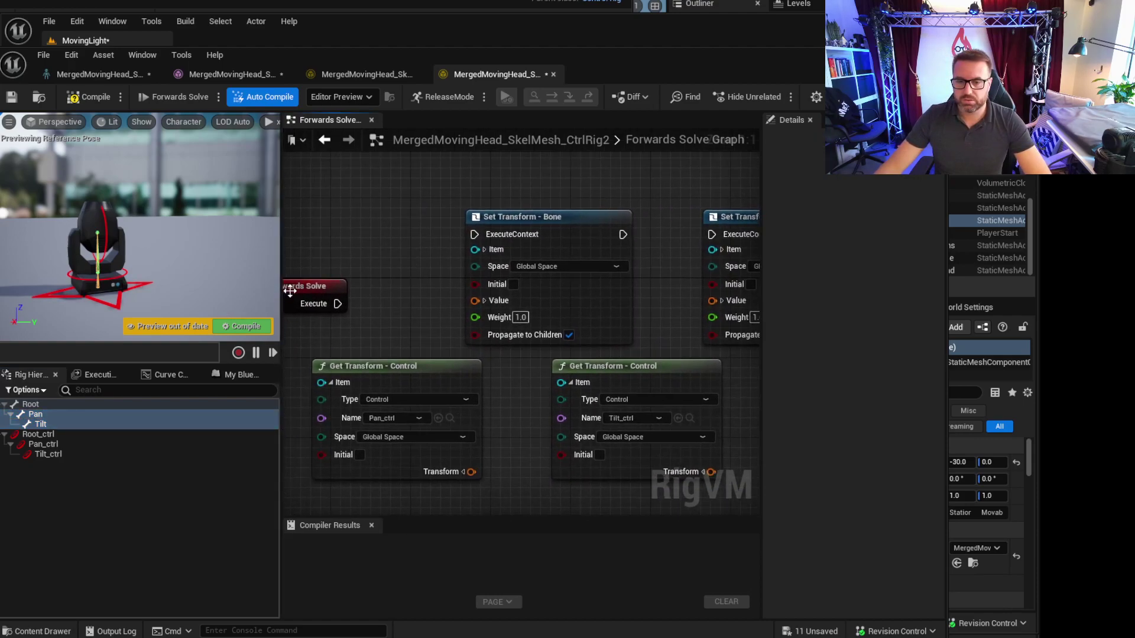
Align Forwards Solve with the Set Transform nodes and chain its execution through the Pan node into the Tilt node
drag(289, 291, 310, 218)
right_drag(394, 261, 348, 258)
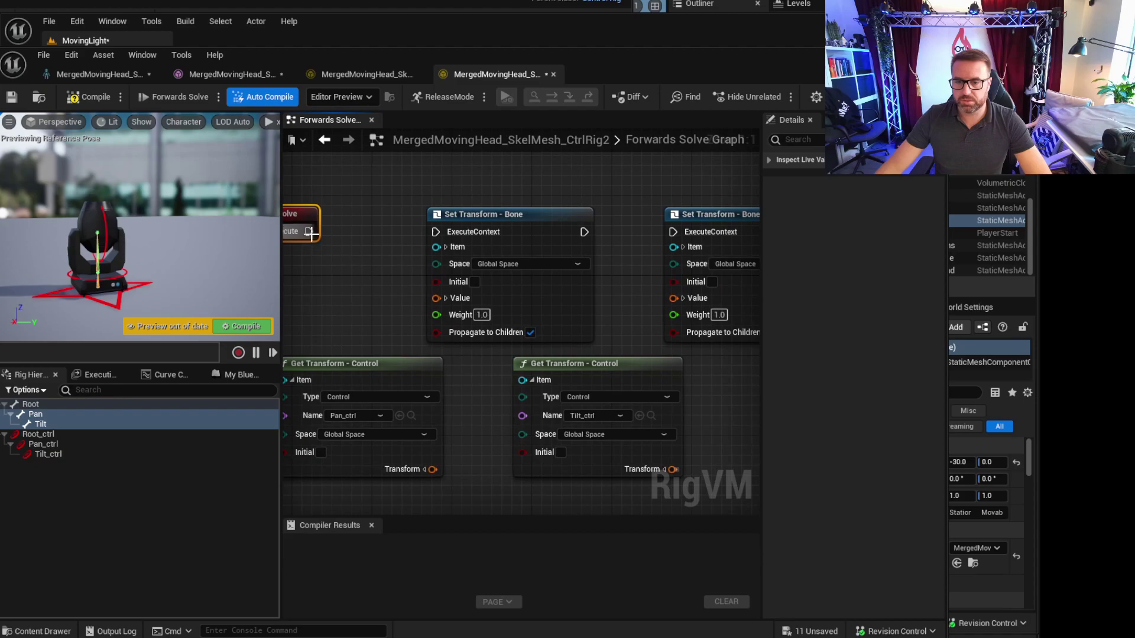
drag(310, 232, 441, 233)
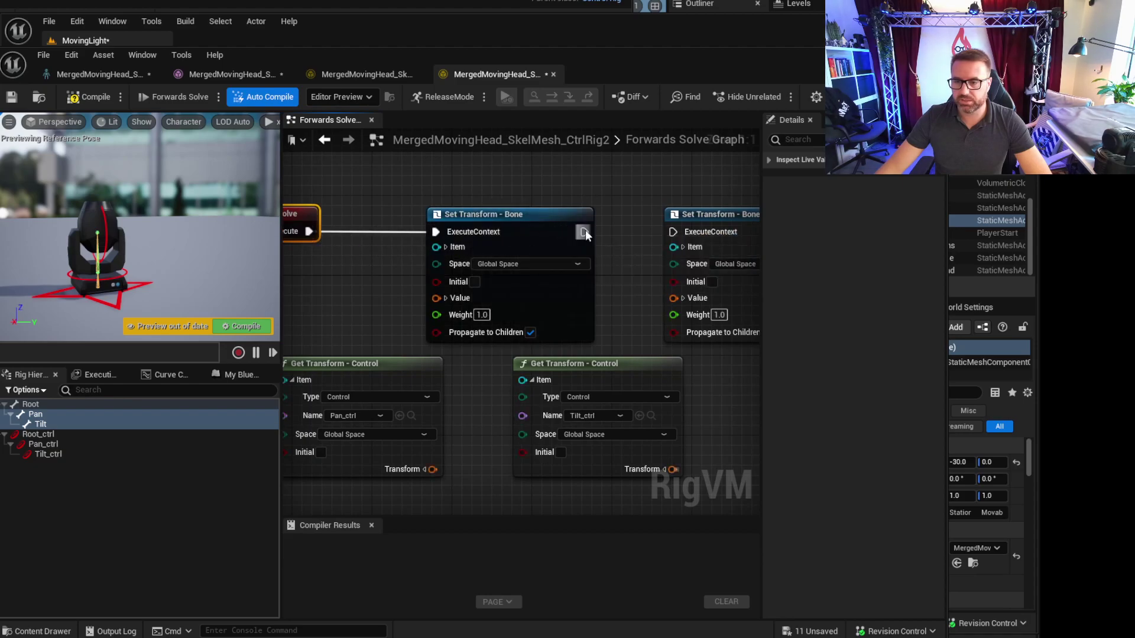
drag(585, 232, 675, 230)
Reposition the Pan_ctrl Get Transform node and connect its Transform output to the Value of the Pan bone's Set Transform node
right_drag(391, 309, 519, 432)
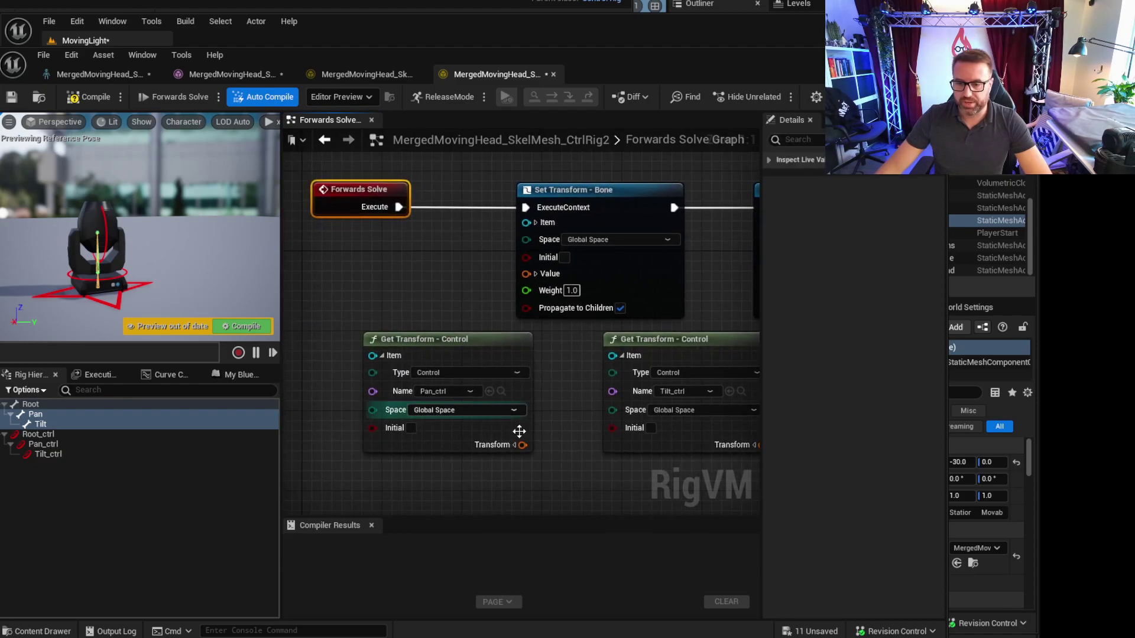
drag(431, 338, 333, 329)
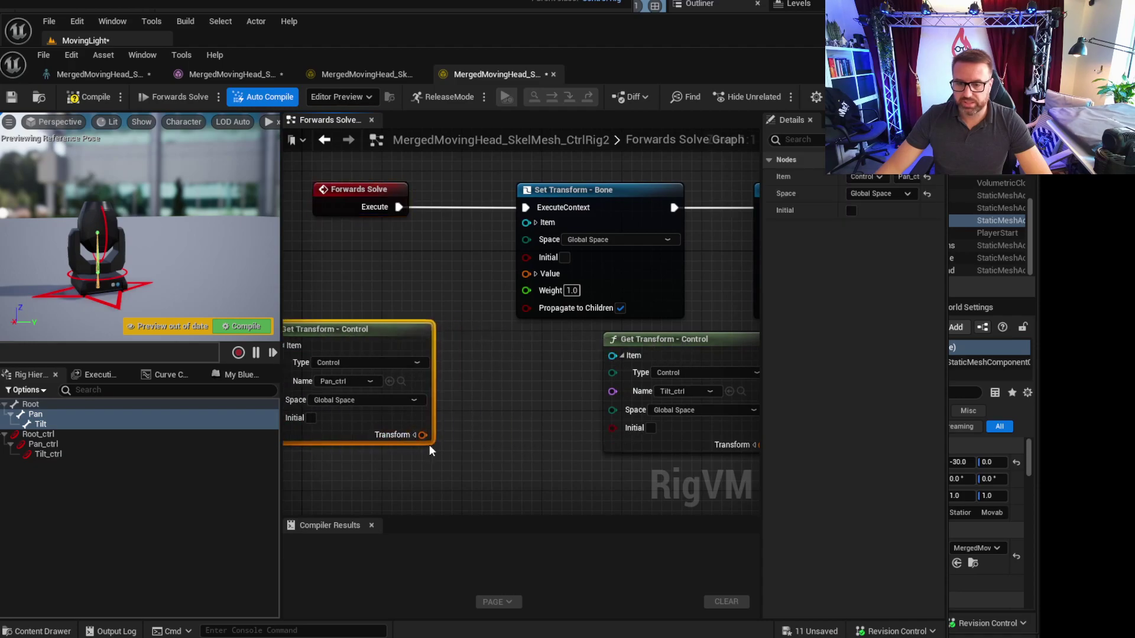
drag(423, 435, 527, 271)
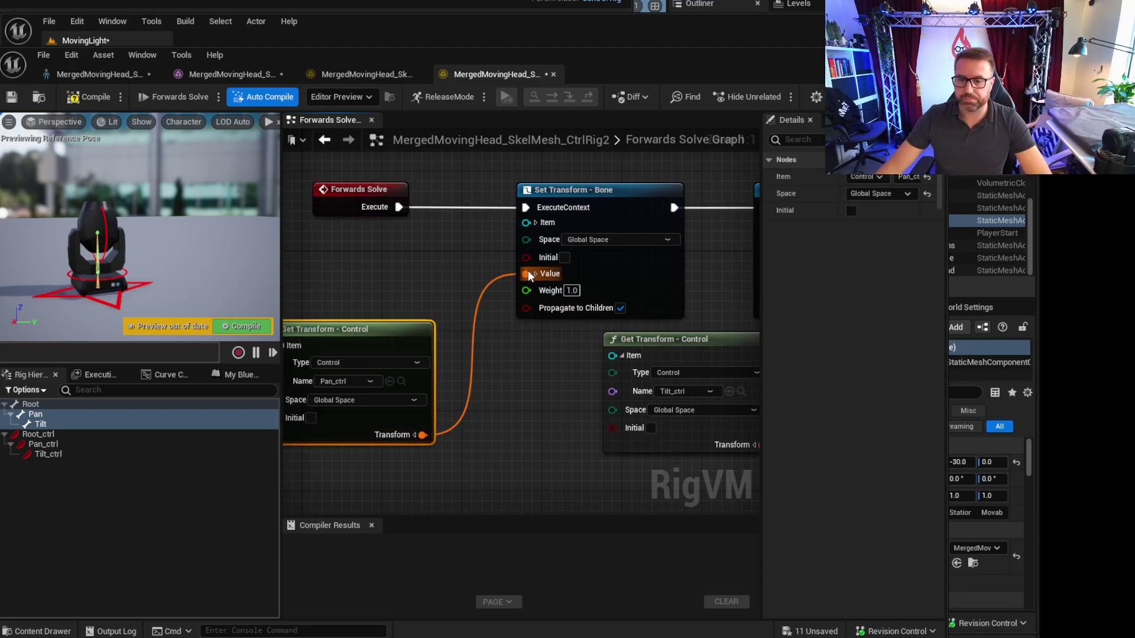
Connect the Tilt_ctrl Get Transform node's Transform output to the Tilt bone's Set Transform Value and move the Get Transform node beside the Pan_ctrl one
right_drag(537, 451, 419, 443)
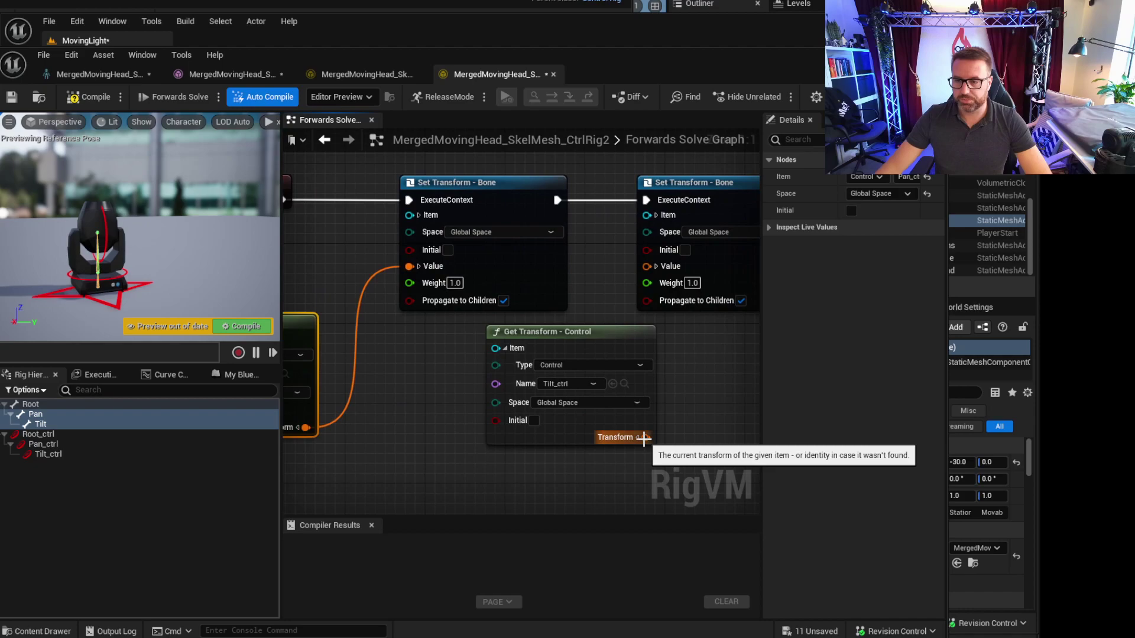
drag(643, 437, 645, 267)
drag(574, 333, 473, 333)
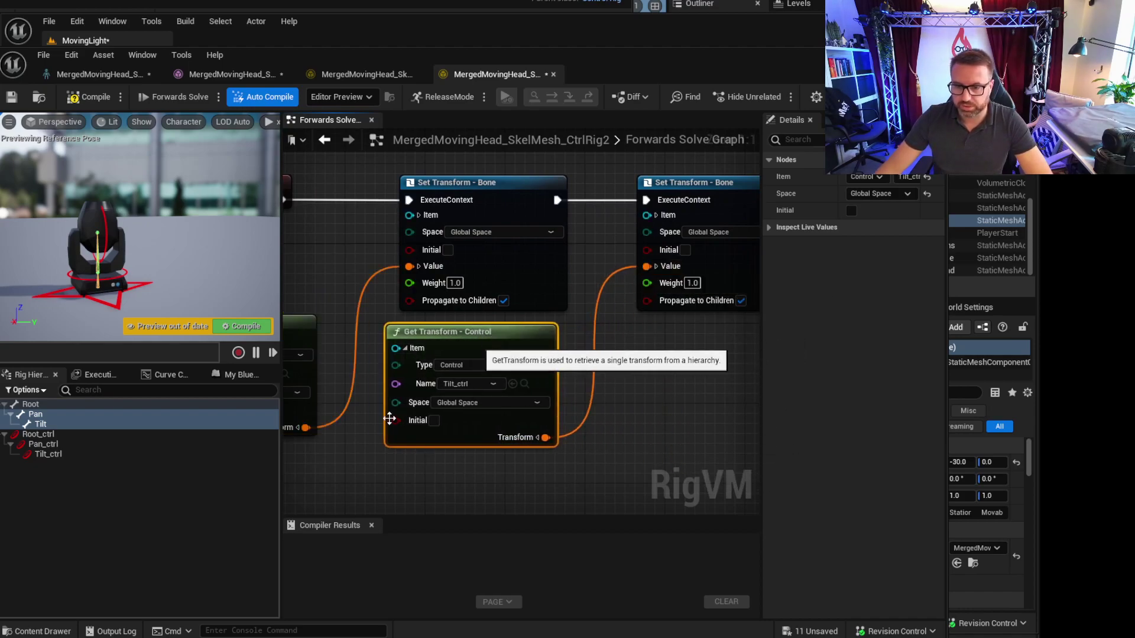
right_drag(356, 442, 517, 444)
click(447, 467)
scroll(470, 469, down, 1)
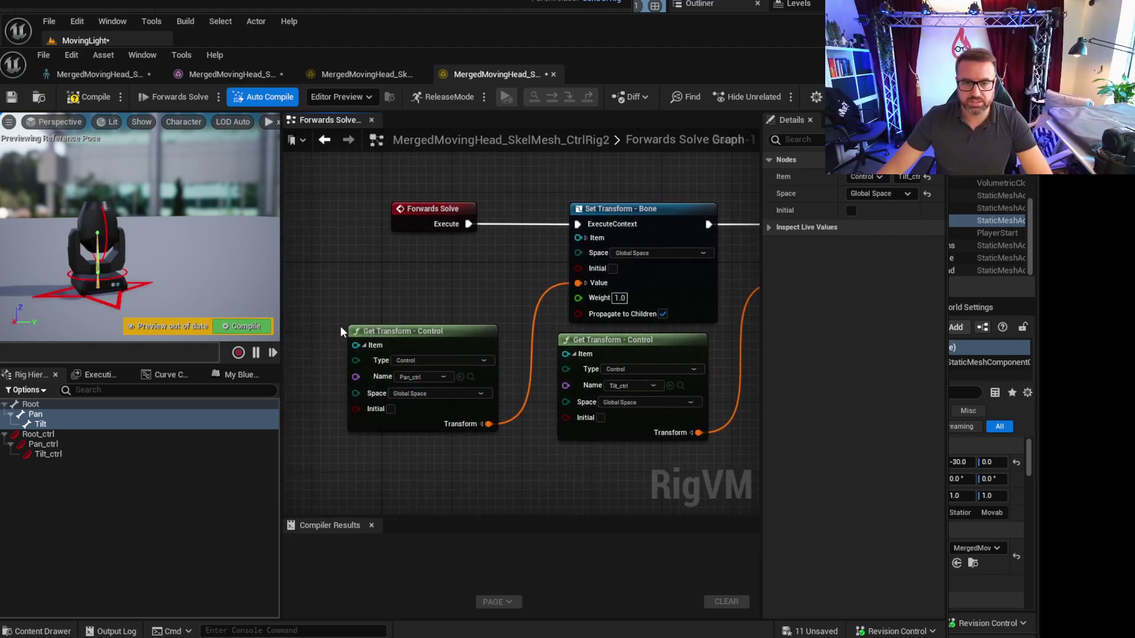
Test the rig in the preview by rotating the head with Tilt_ctrl, and select Pan_ctrl
click(105, 222)
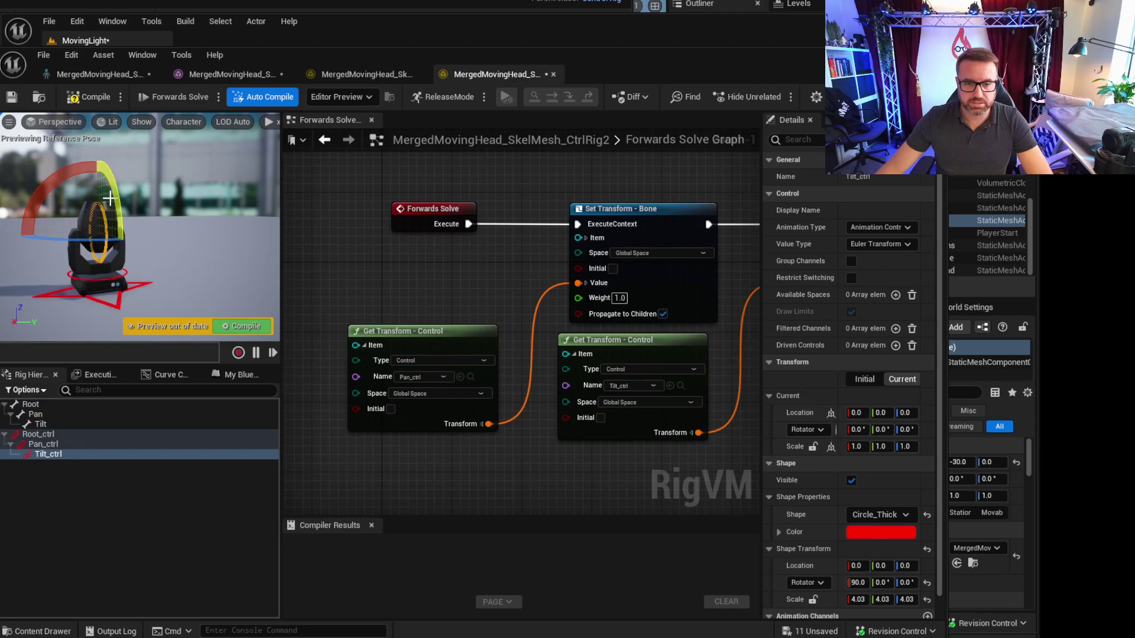
drag(113, 180, 76, 294)
click(116, 278)
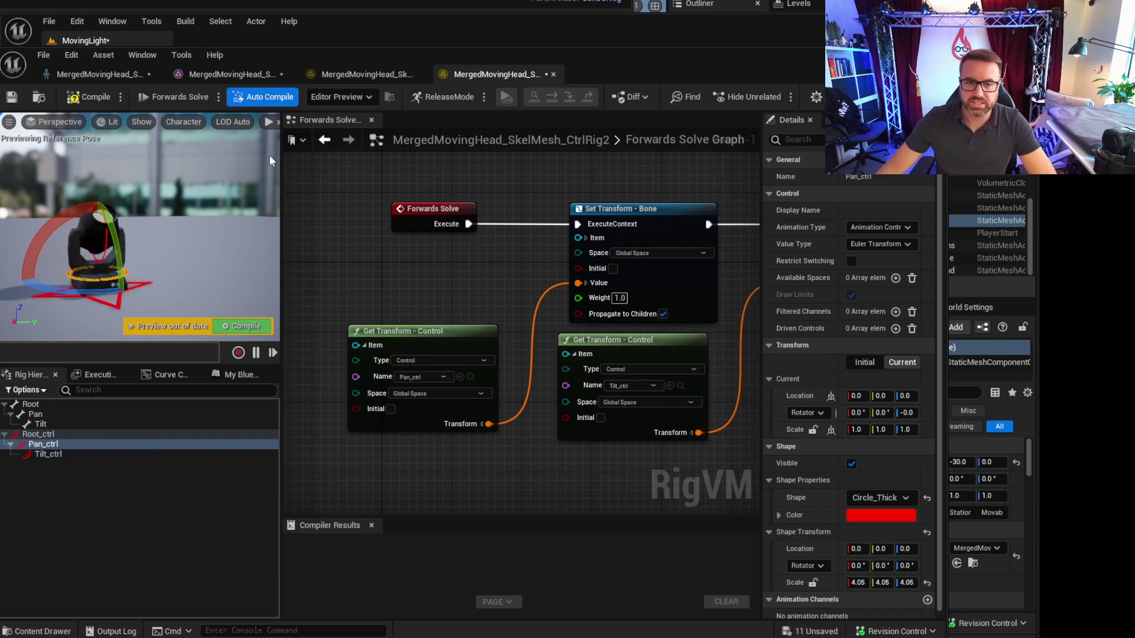
Compile the control rig and save the asset
click(88, 97)
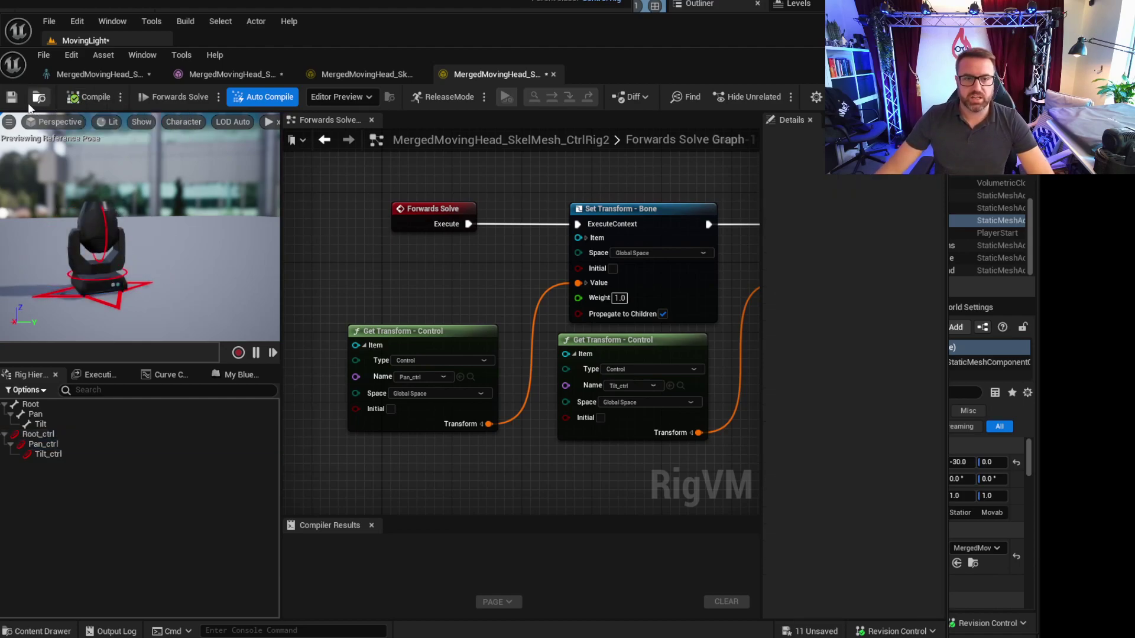
click(11, 97)
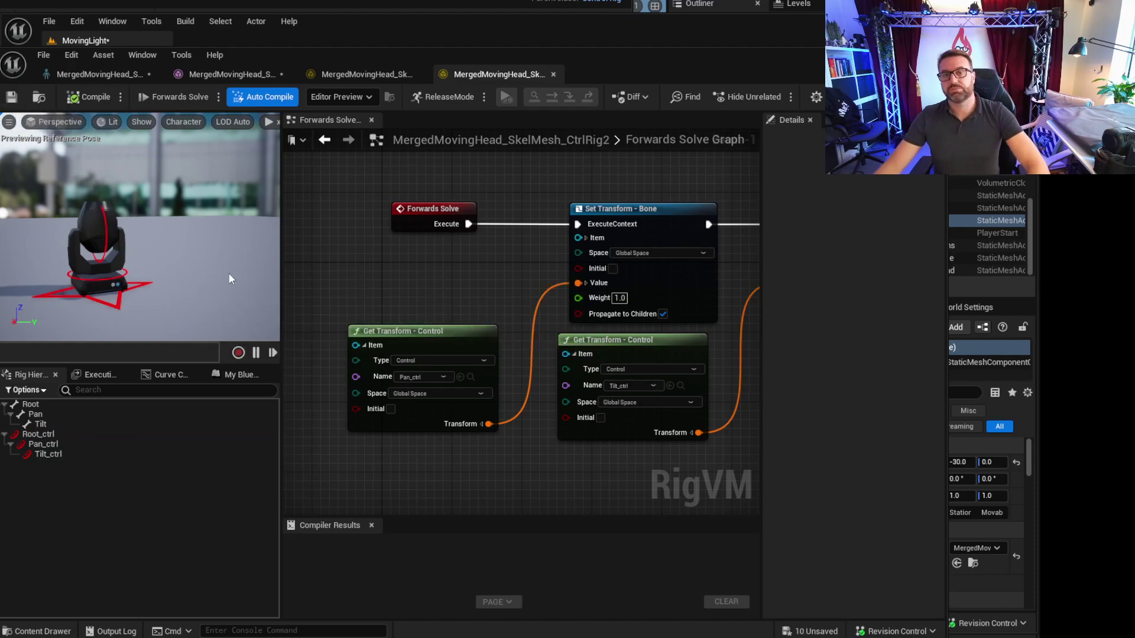
scroll(177, 225, up, 3)
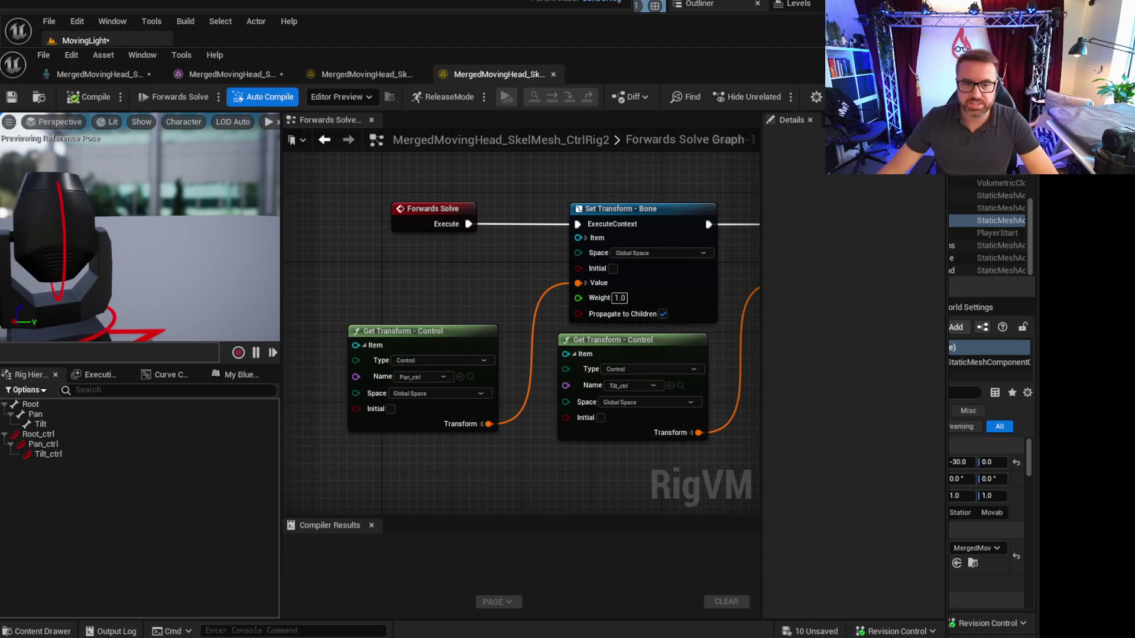
Return to the level and place the MergedMovingHead_SkelMesh_CtrlRig2 asset on the floor beside the existing moving heads
click(883, 54)
drag(253, 532, 214, 302)
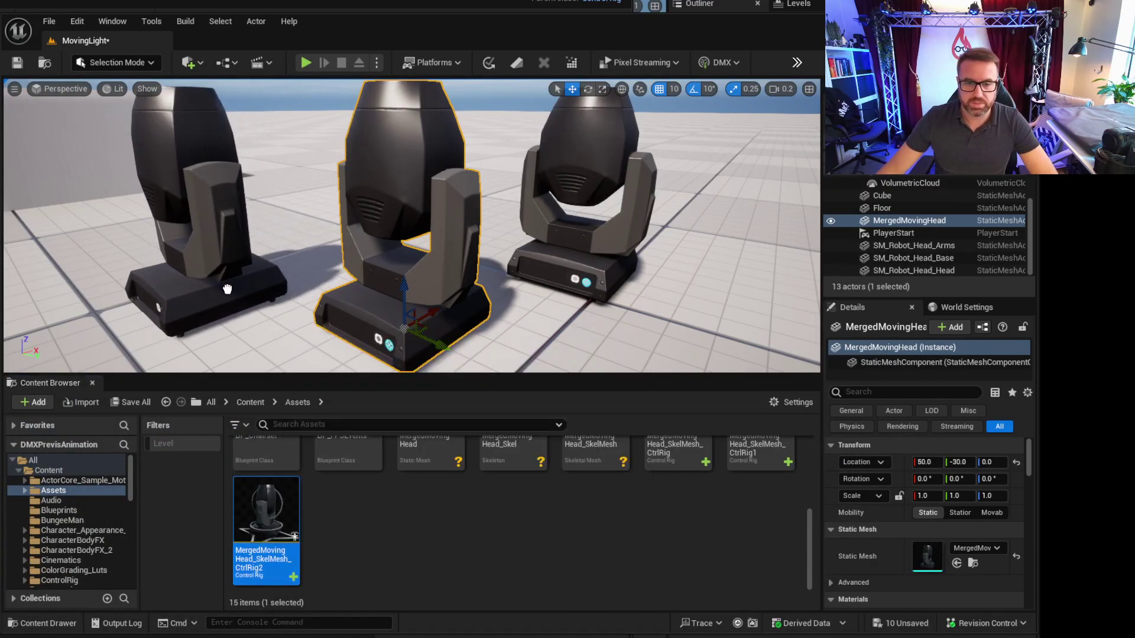
drag(215, 189, 215, 189)
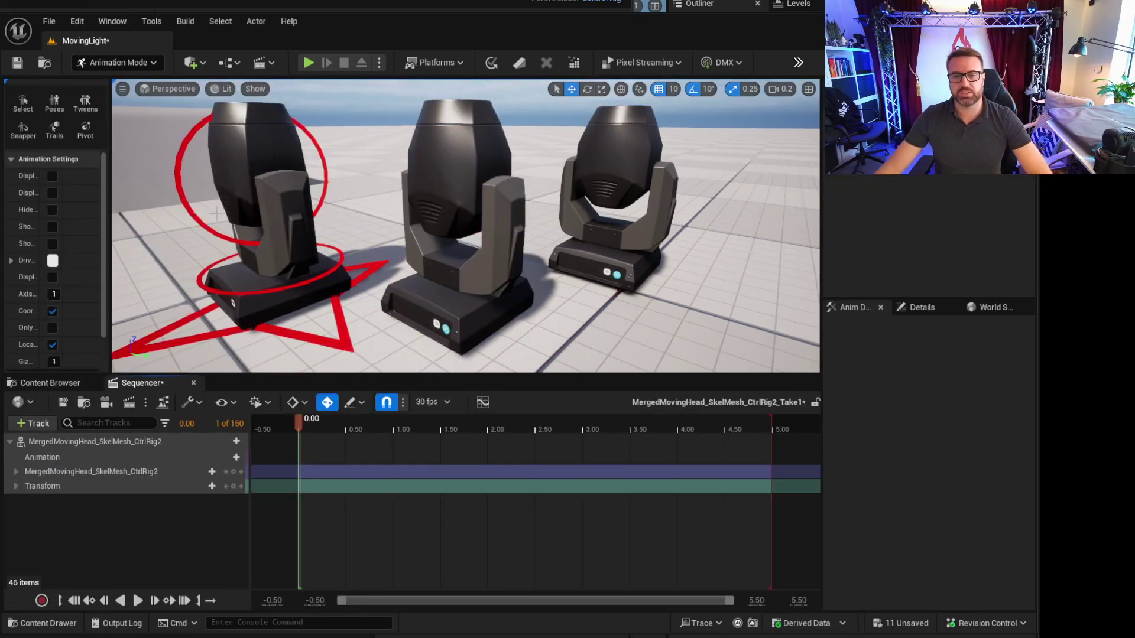
Rotate the placed light's Tilt_ctrl to tilt its head, and select Pan_ctrl for rotation
click(178, 180)
key(e)
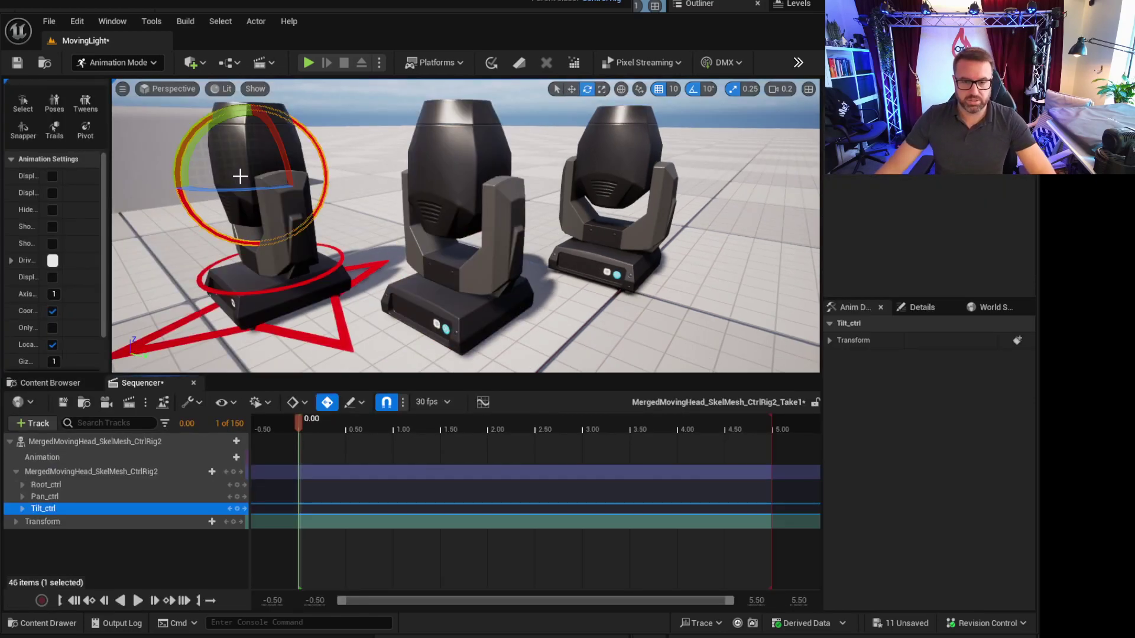
drag(242, 172, 431, 308)
click(265, 290)
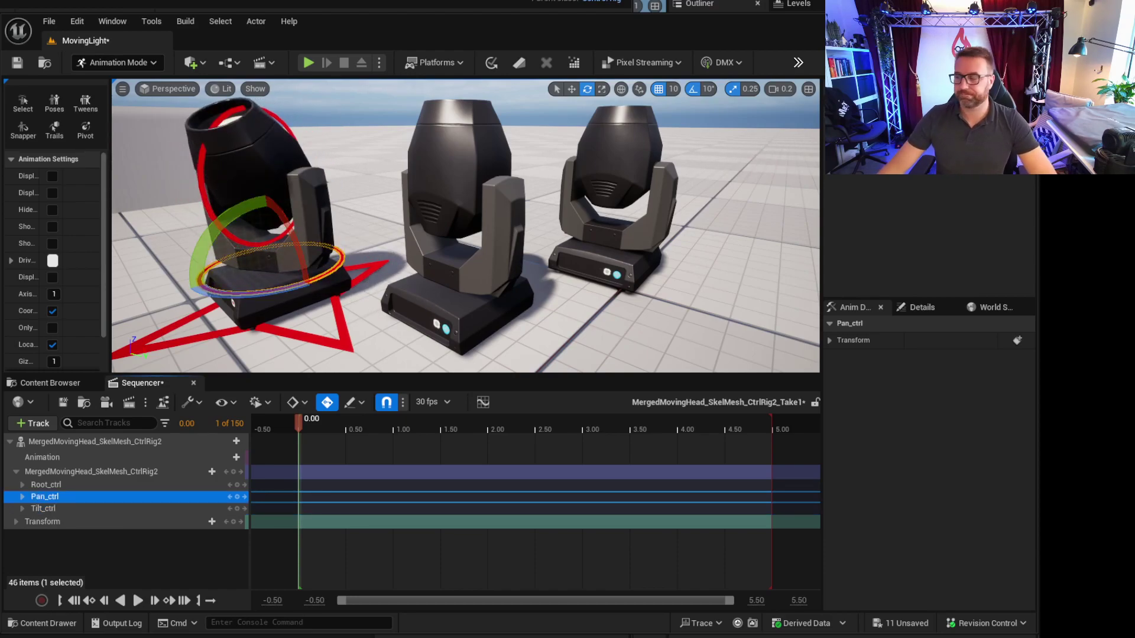